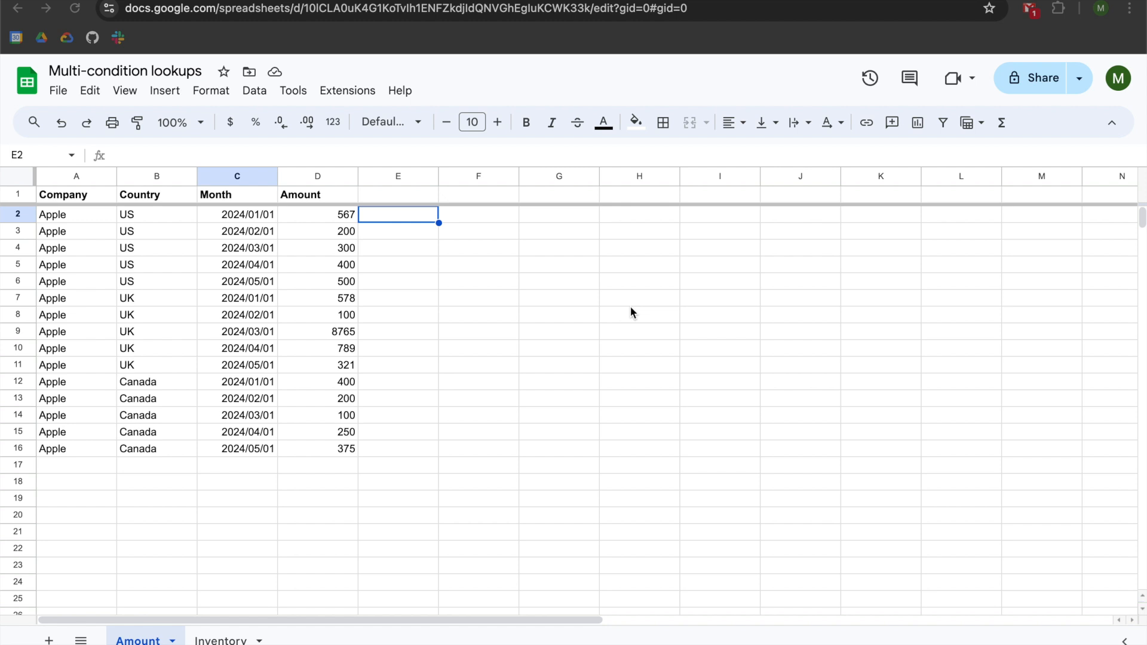
# - In cell E2 of the Amount sheet, start a formula nesting VLOOKUP inside IFERROR inside ARRAYFORMULA, with each function on its own line
pyautogui.click(224, 640)
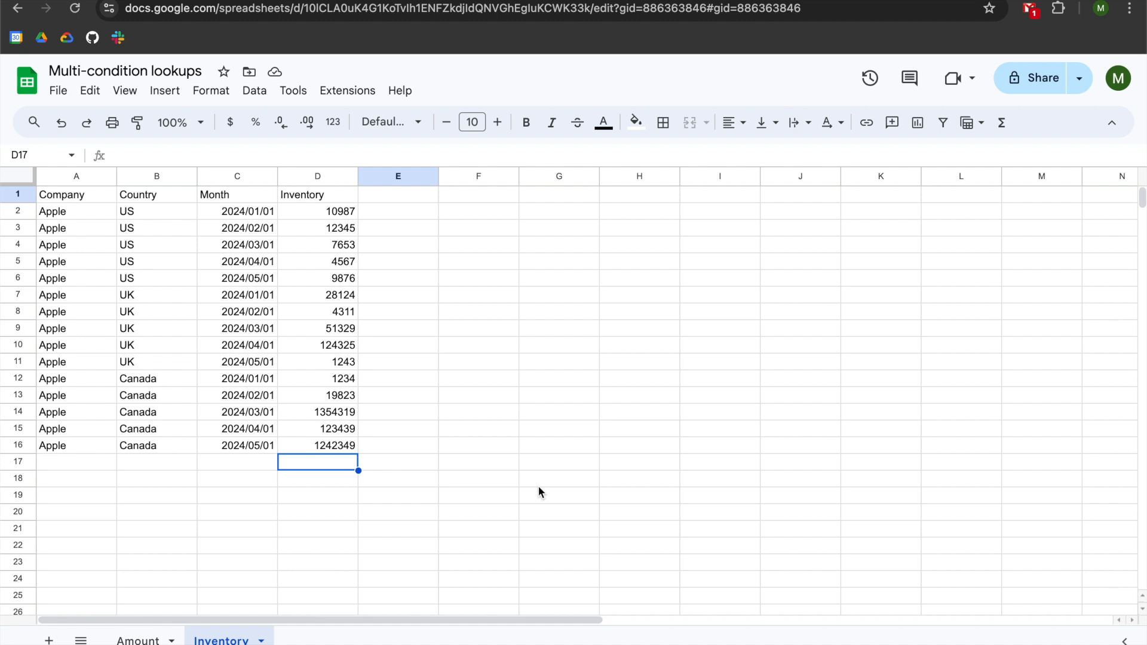
pyautogui.click(138, 640)
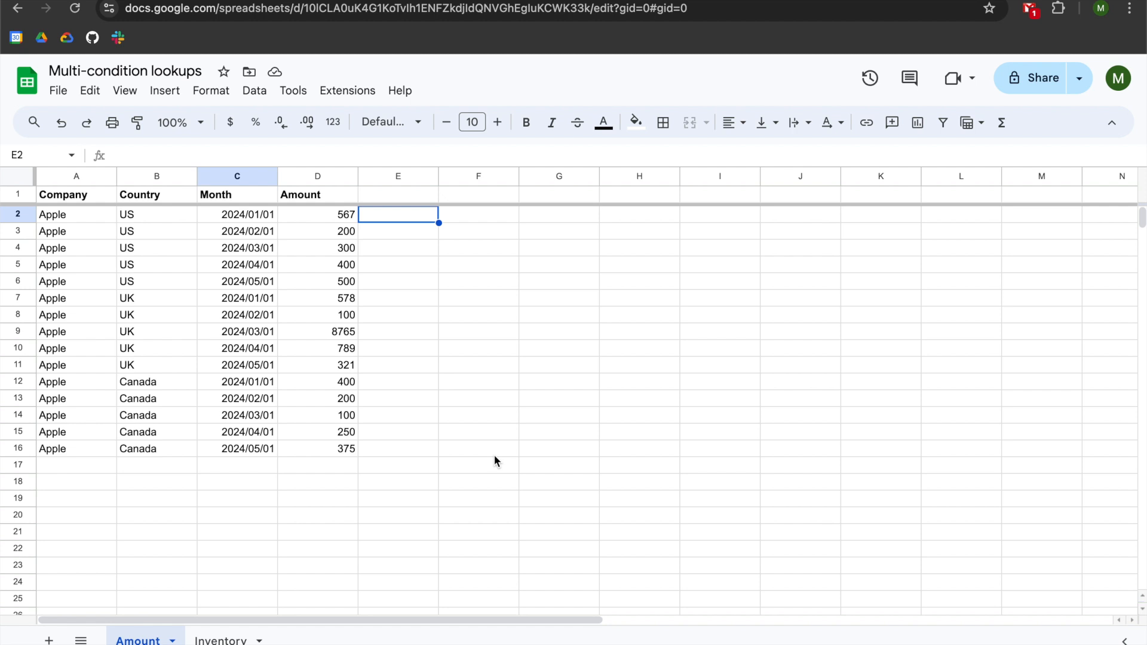
pyautogui.write('=')
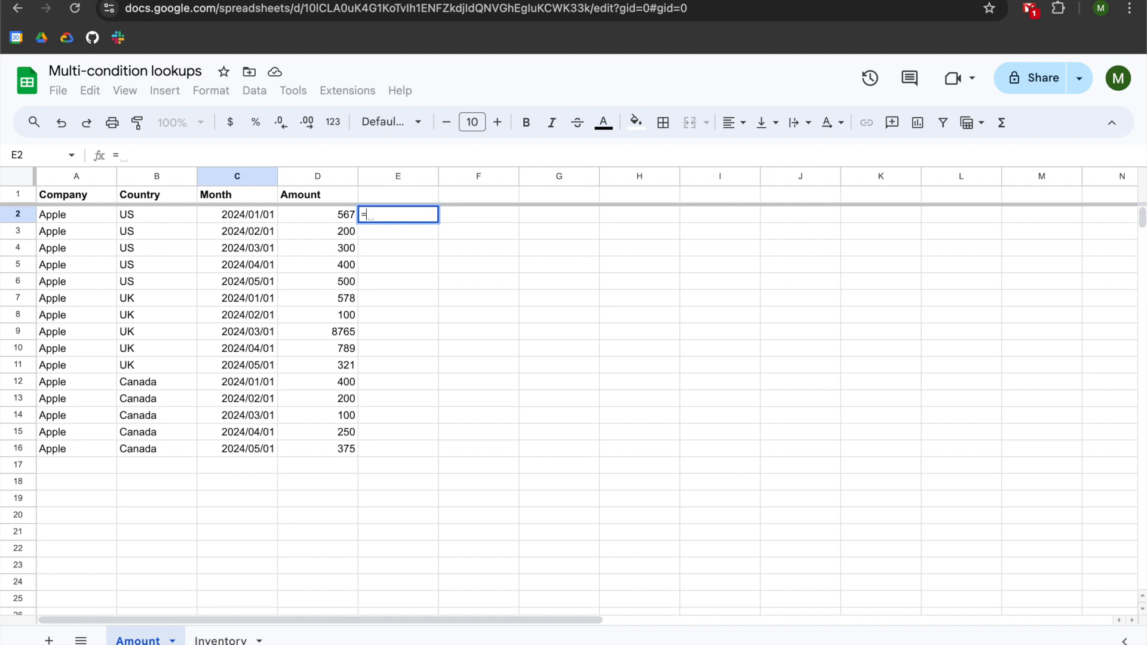
pyautogui.write('arra')
pyautogui.press('Tab')
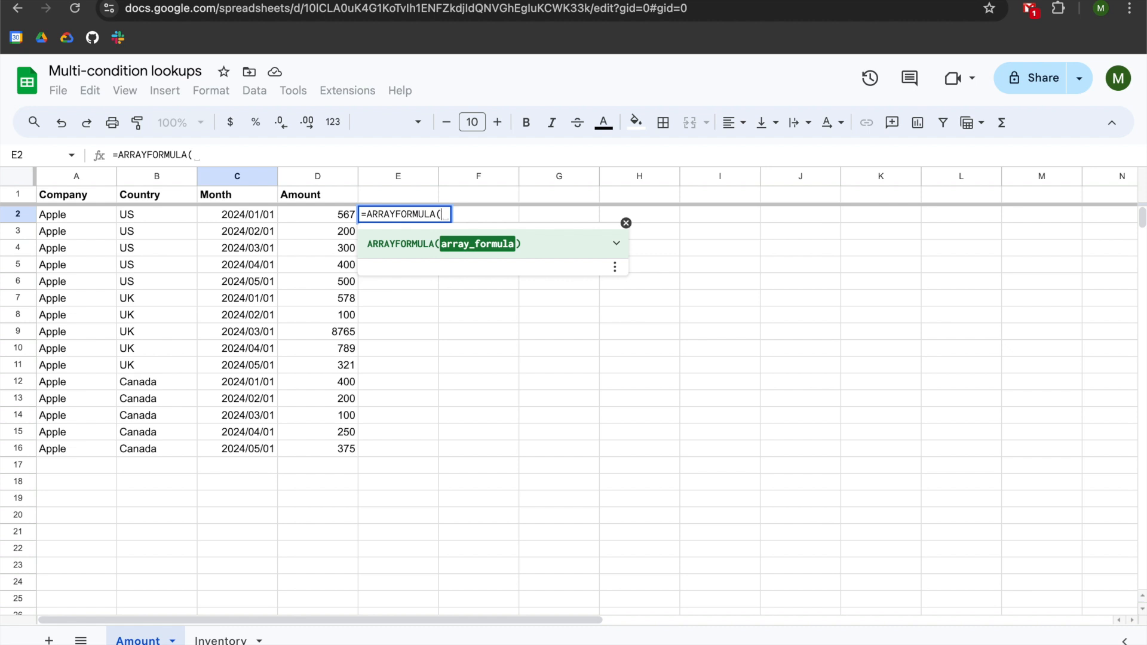
pyautogui.hotkey('alt', 'Return')
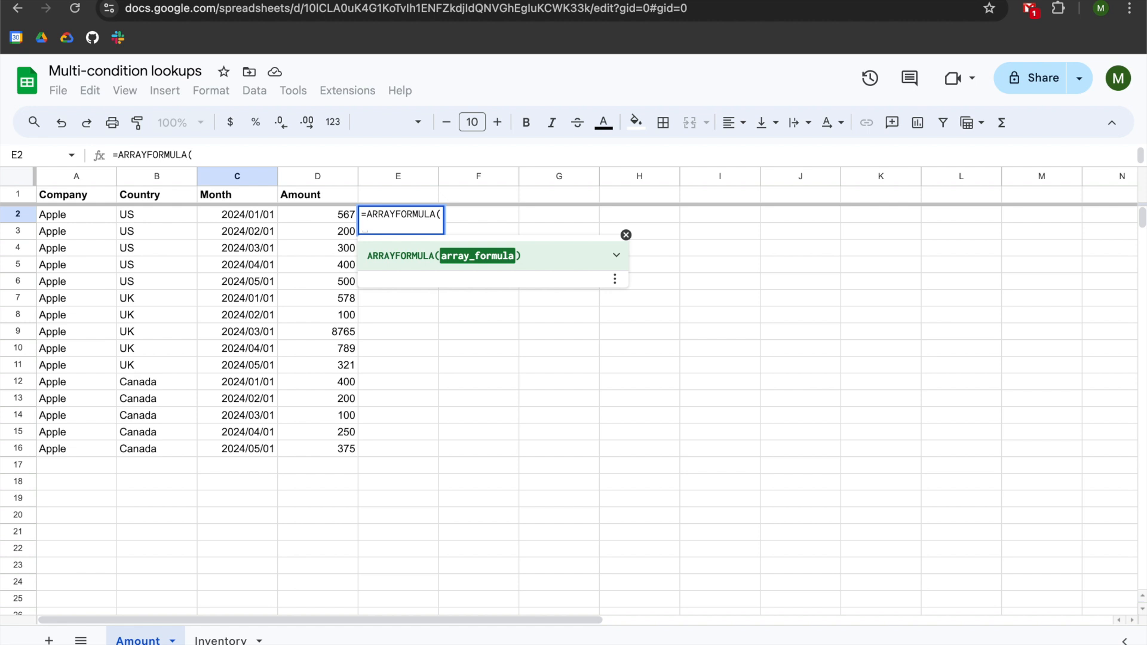
pyautogui.write('iferror')
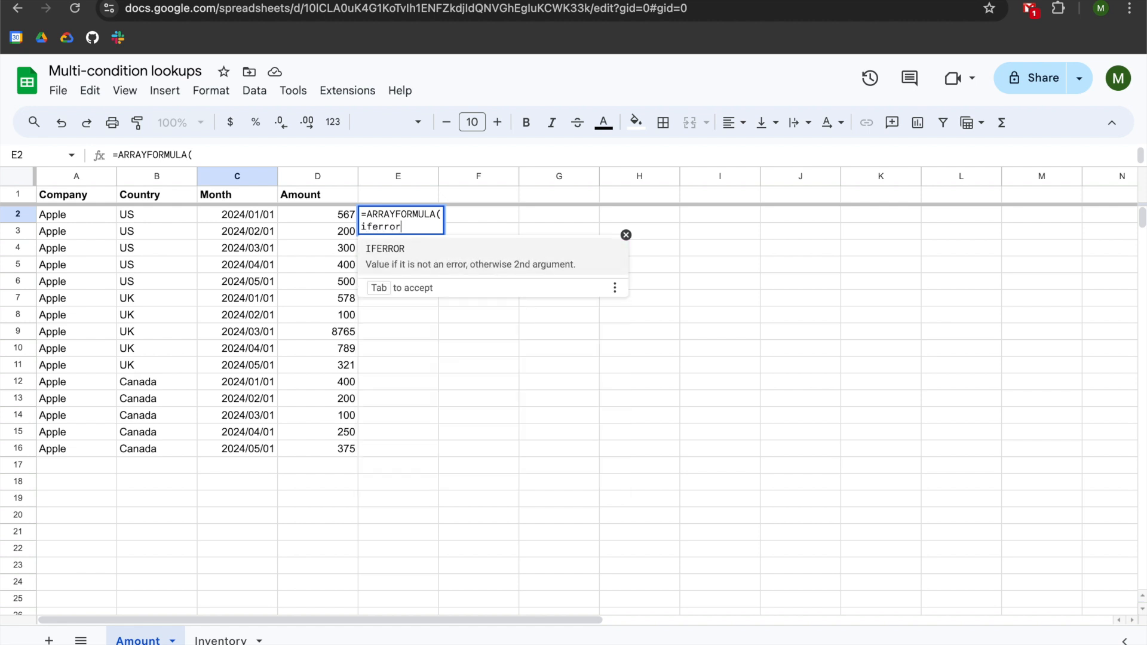
pyautogui.press('Tab')
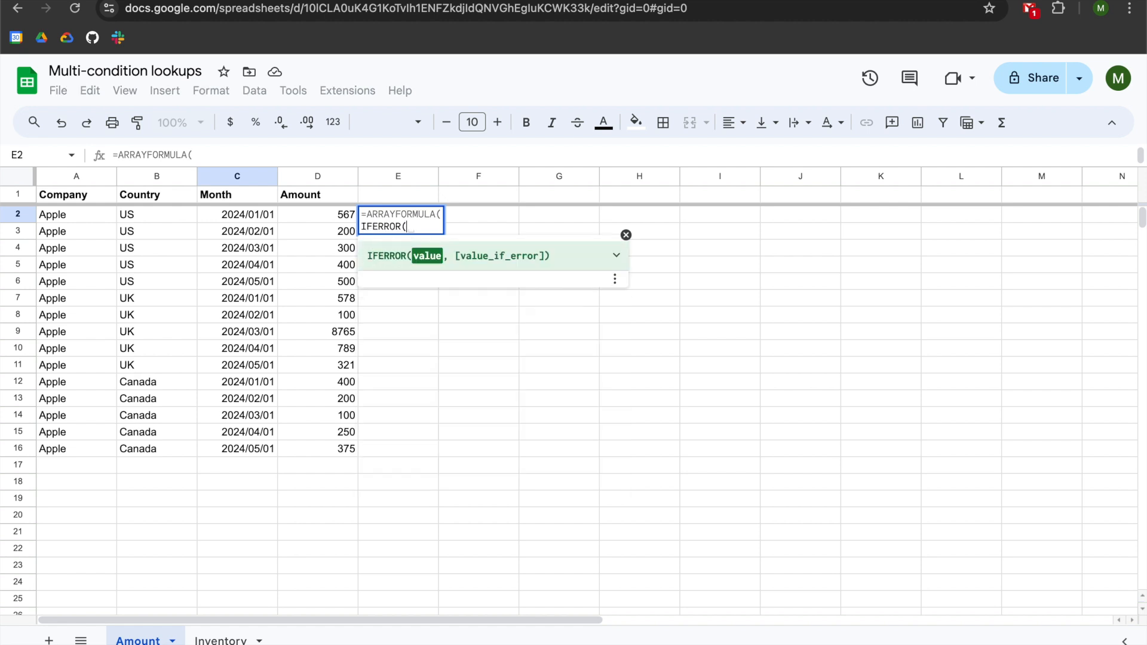
pyautogui.hotkey('alt', 'Return')
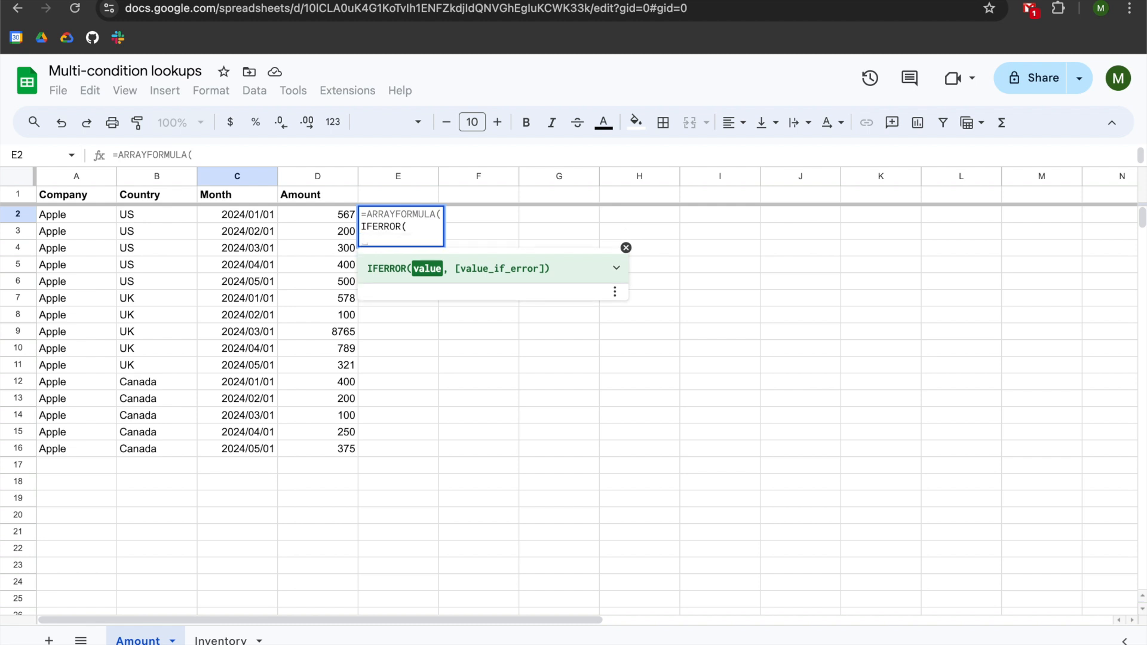
pyautogui.write('vlo')
pyautogui.press('Tab')
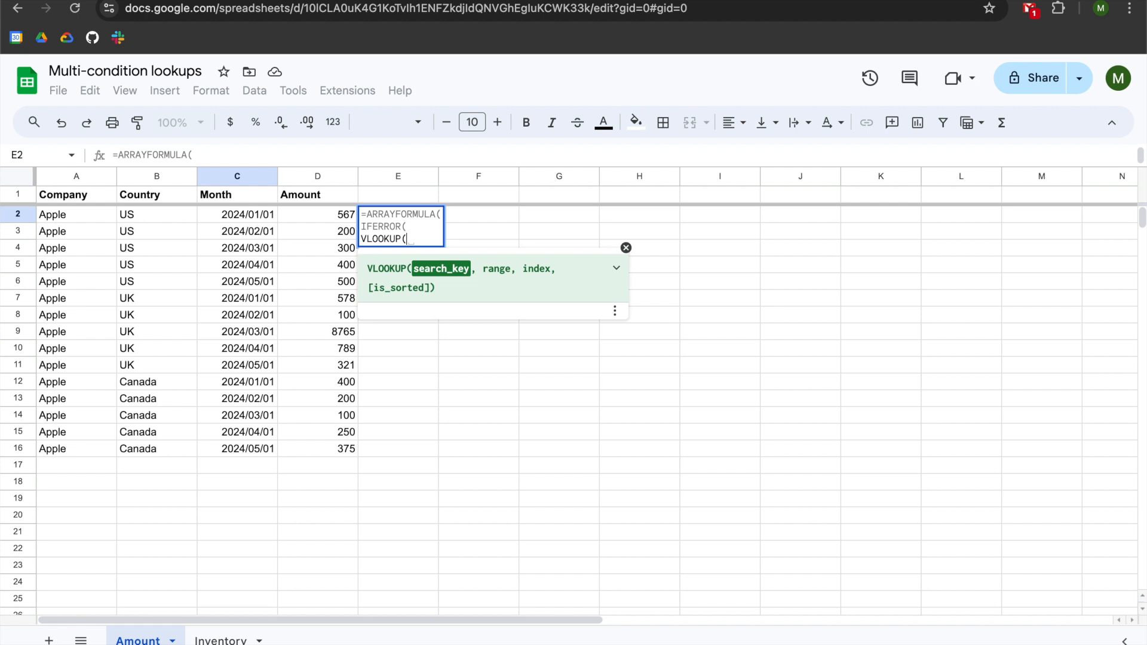
pyautogui.hotkey('alt', 'Return')
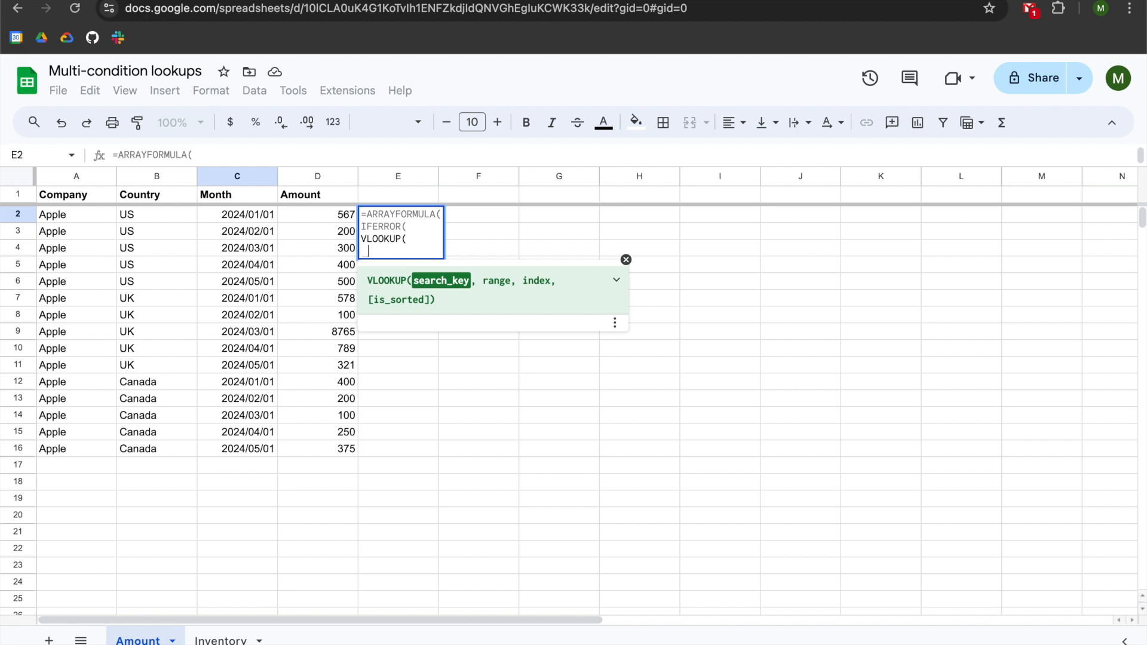
# - Set the VLOOKUP search key to the company, country and month cells joined together as A2&B2&C2
pyautogui.click(62, 217)
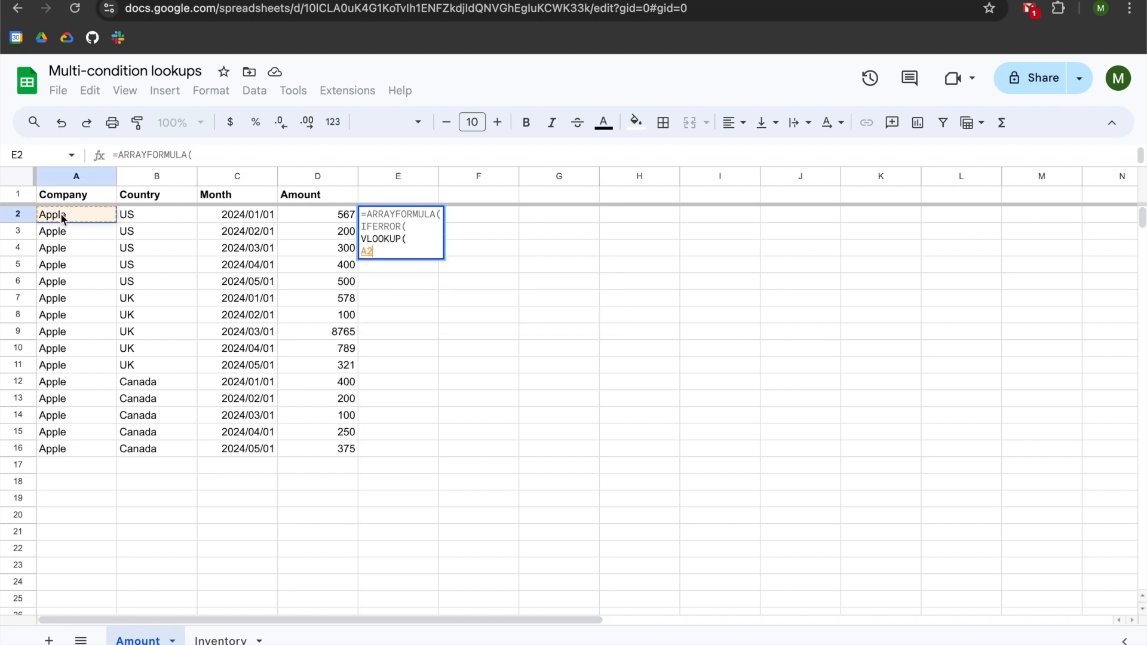
pyautogui.write('&')
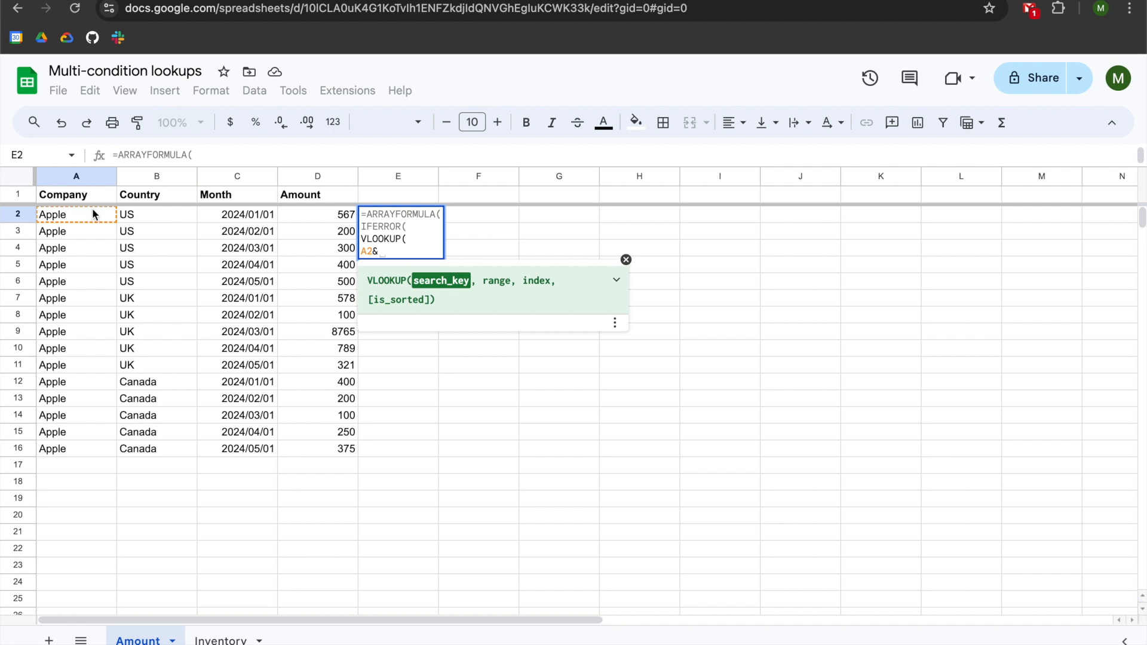
pyautogui.click(127, 219)
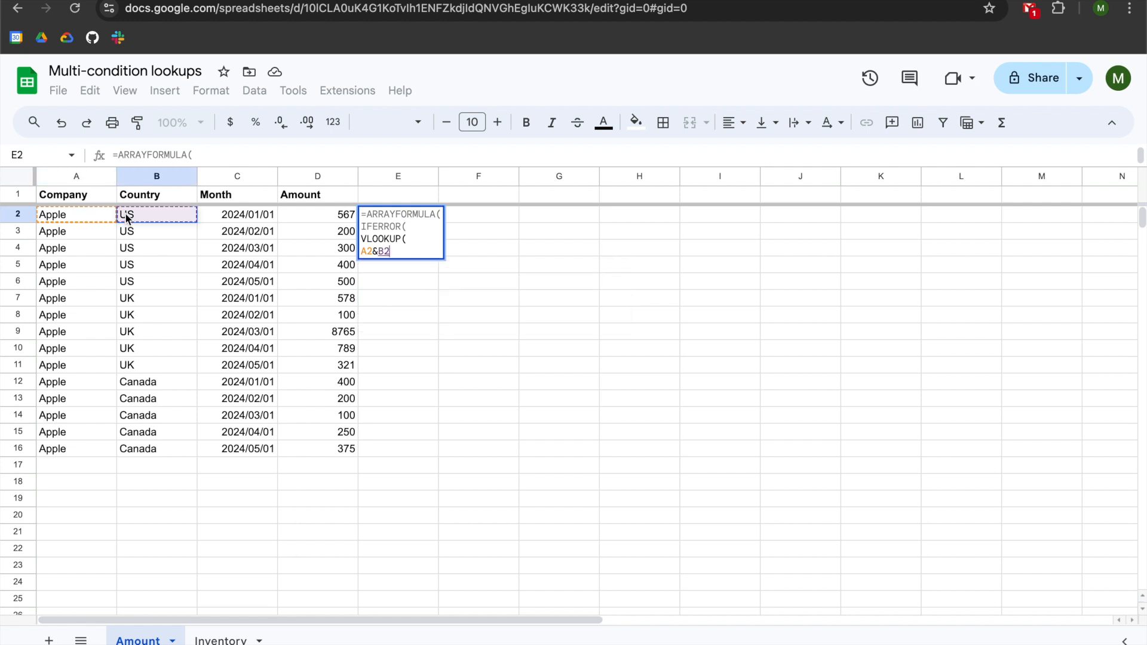
pyautogui.write('&')
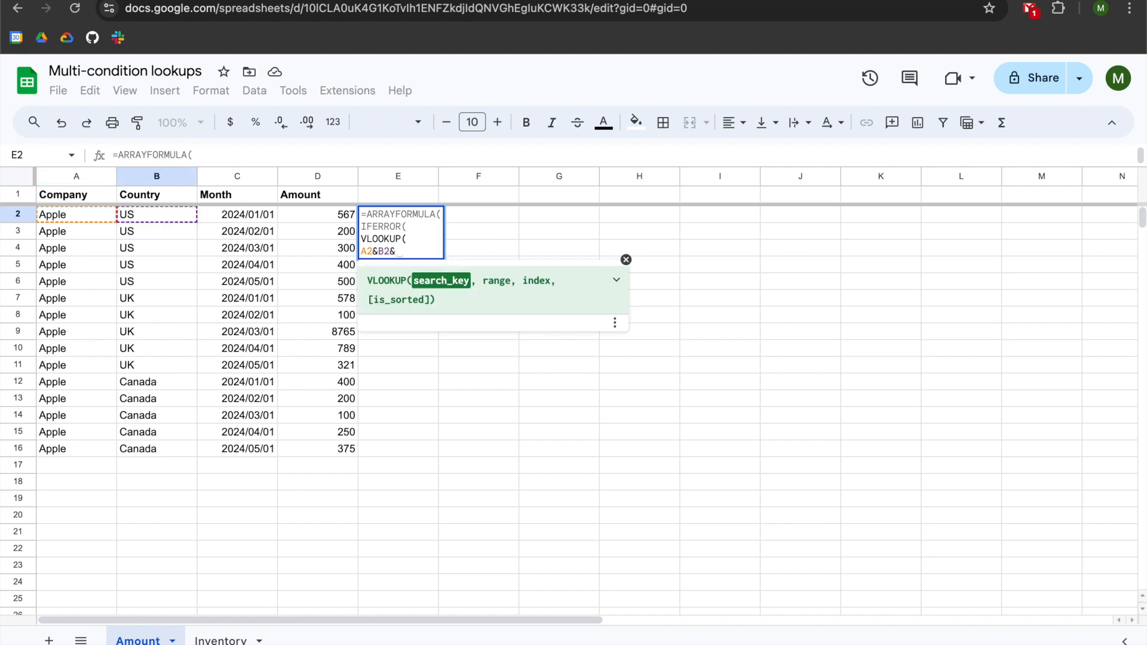
pyautogui.click(221, 215)
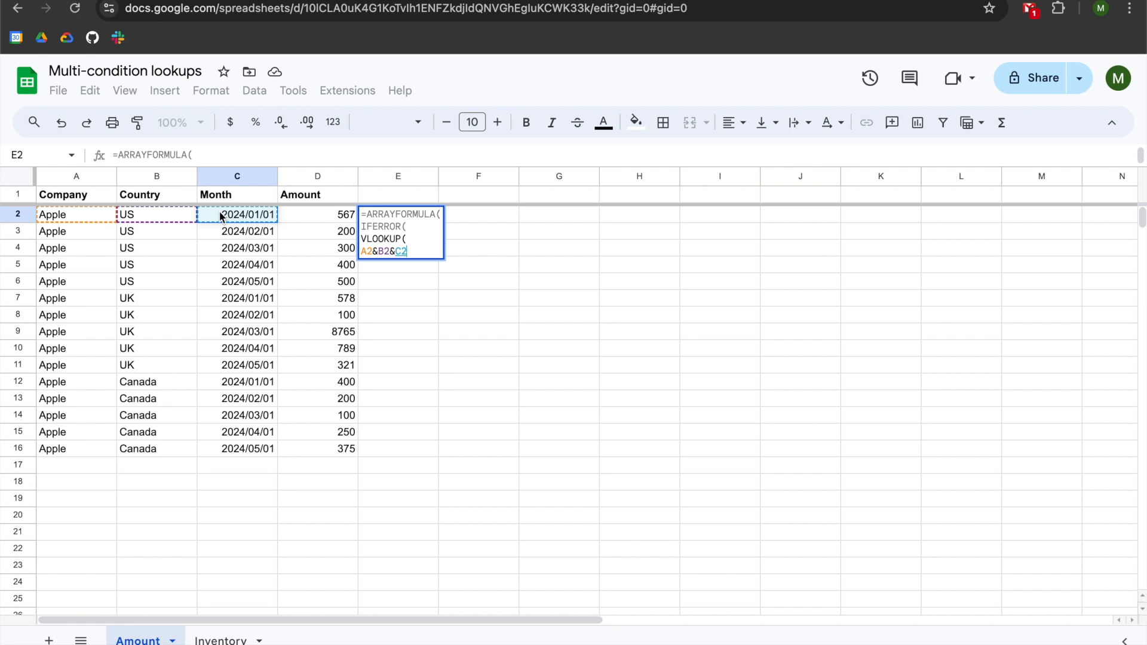
pyautogui.write(',')
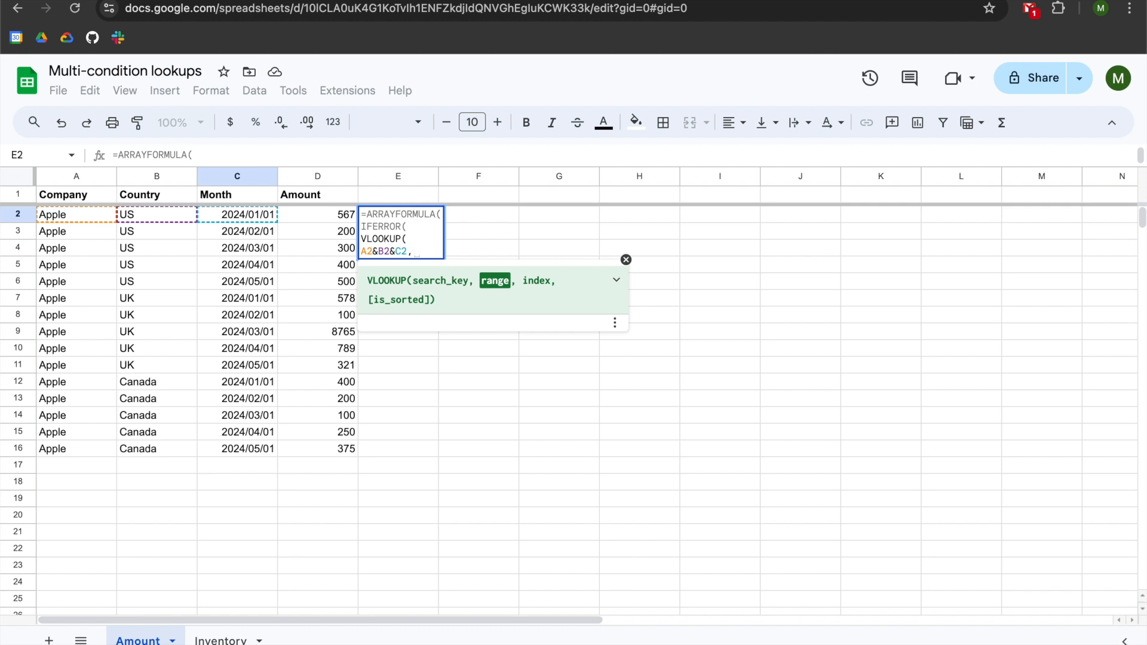
# - On a new line, enter the VLOOKUP range as the array {Inventory!A:A&Inventory!B:B&Inventory!C:C,Inventory!D:D}
pyautogui.hotkey('alt', 'Return')
pyautogui.write('{')
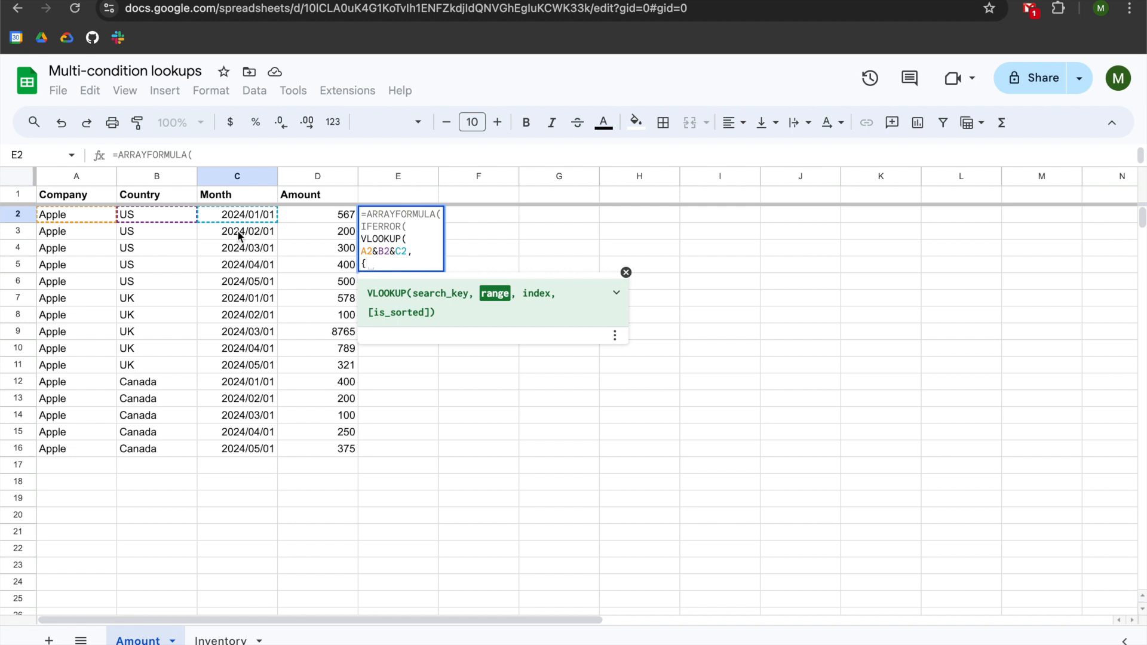
pyautogui.click(220, 639)
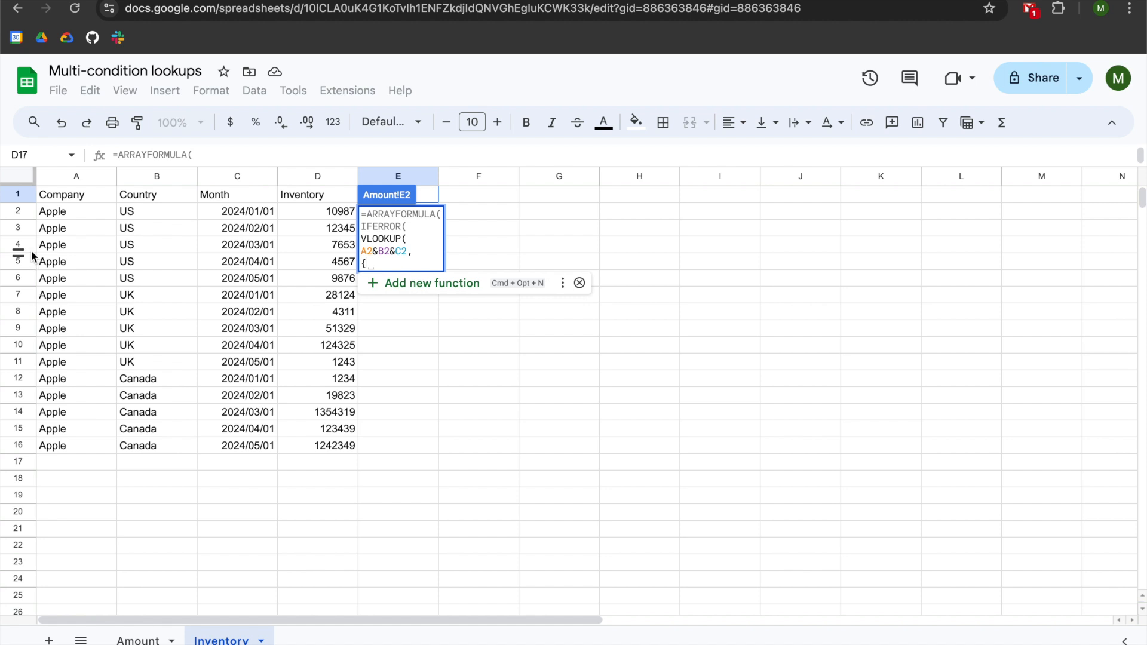
pyautogui.click(68, 176)
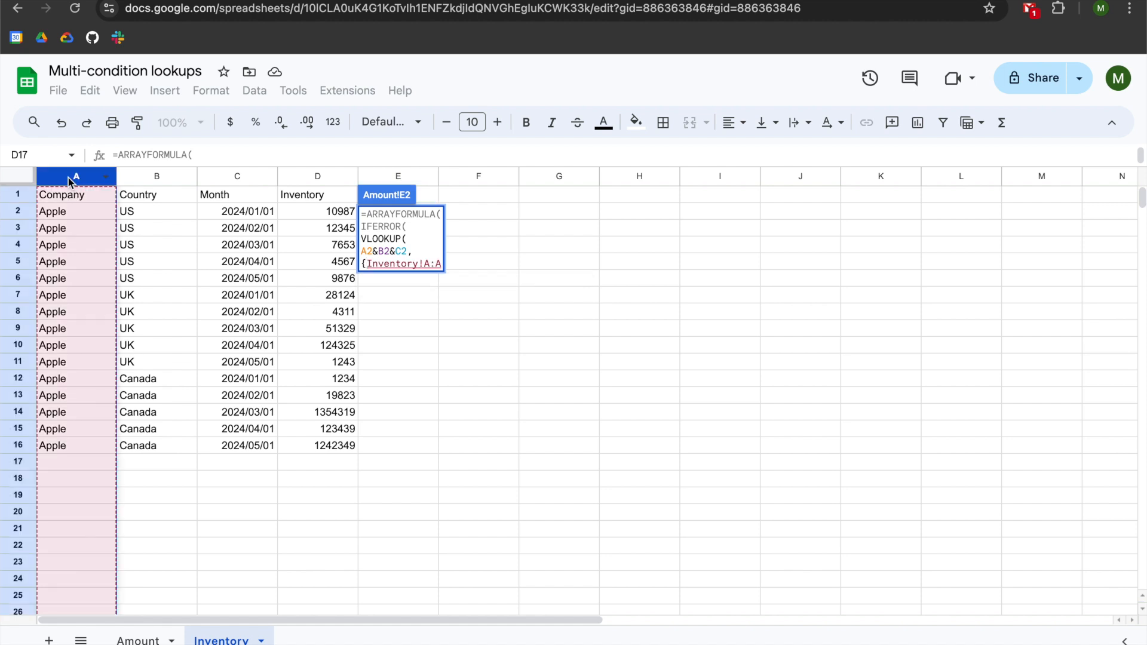
pyautogui.write('&Inventory!B:B')
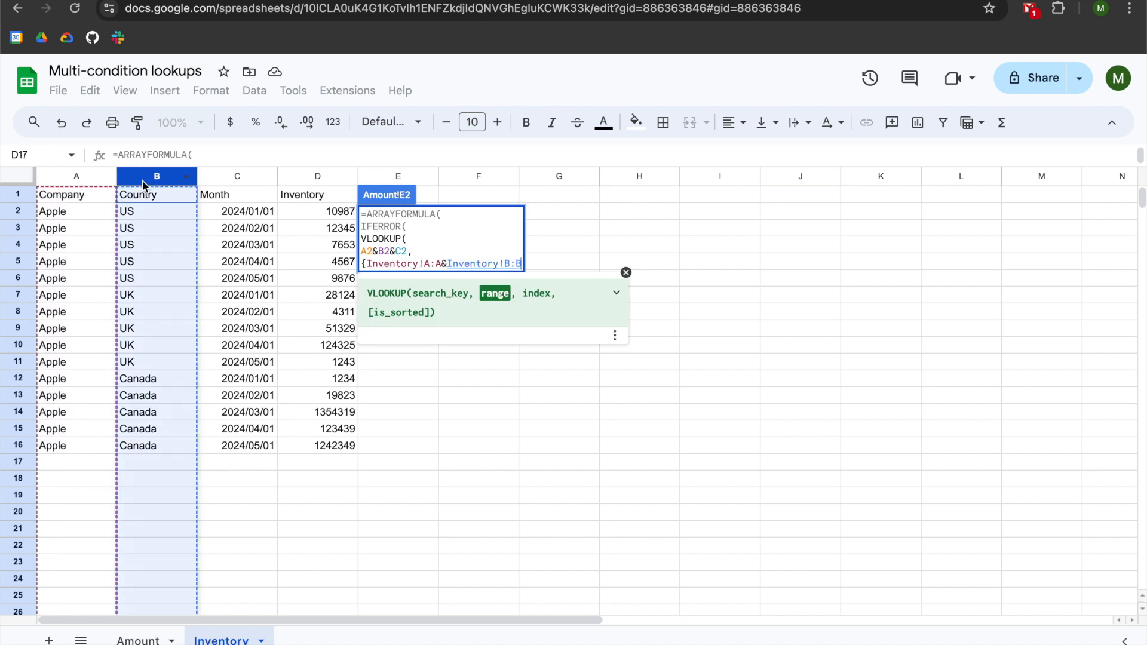
pyautogui.click(142, 177)
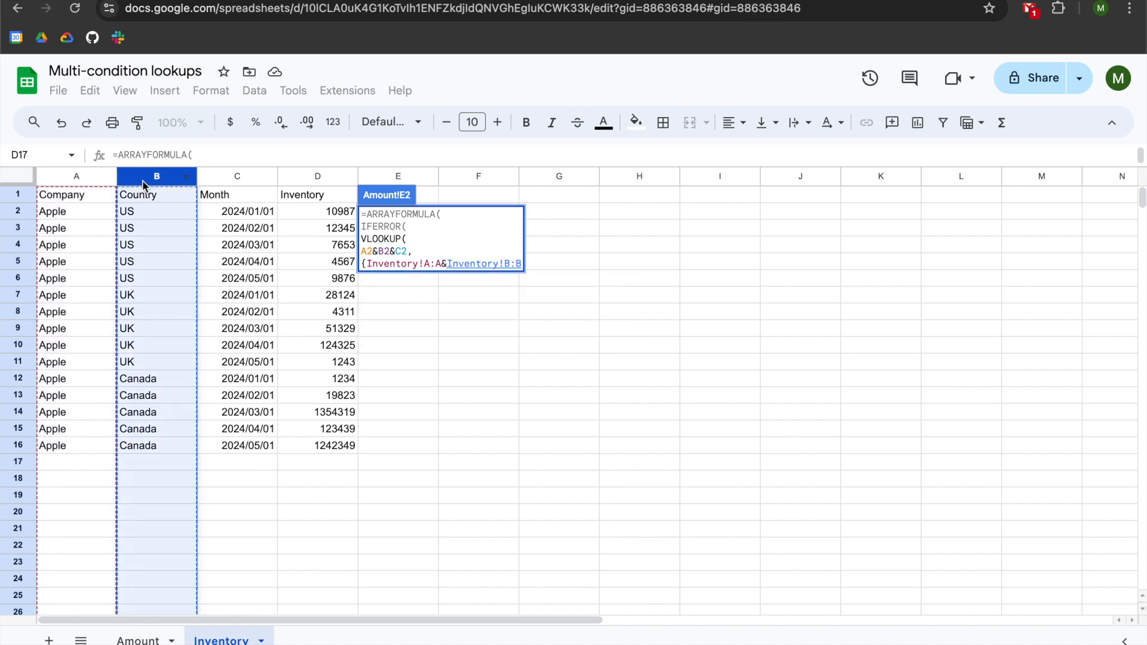
pyautogui.write('&')
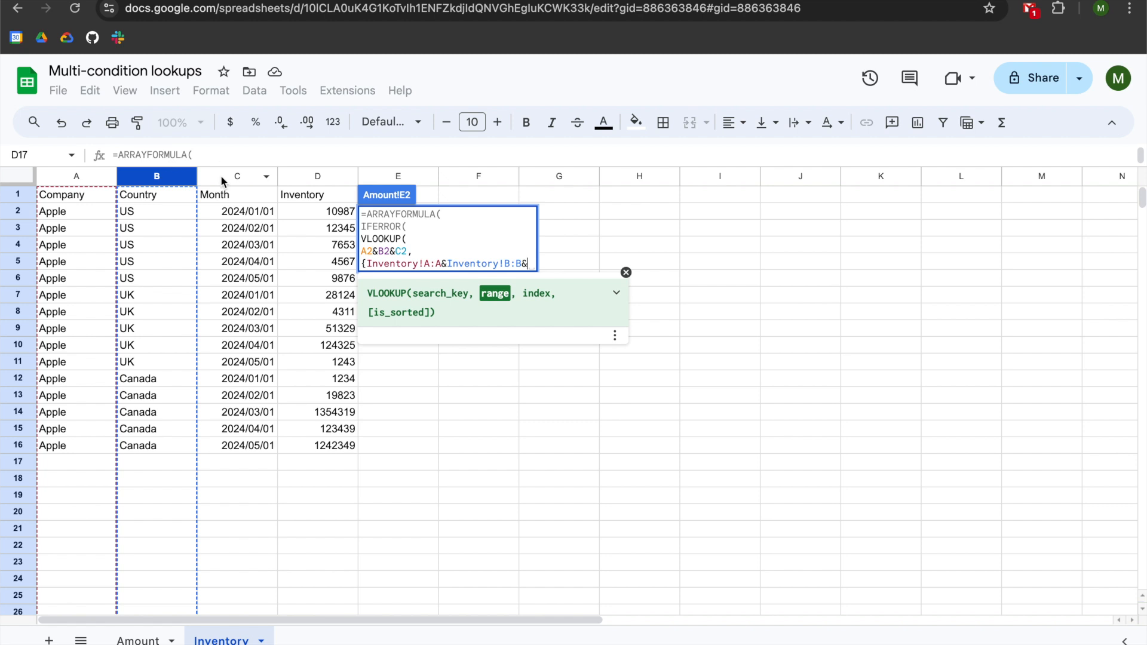
pyautogui.click(218, 175)
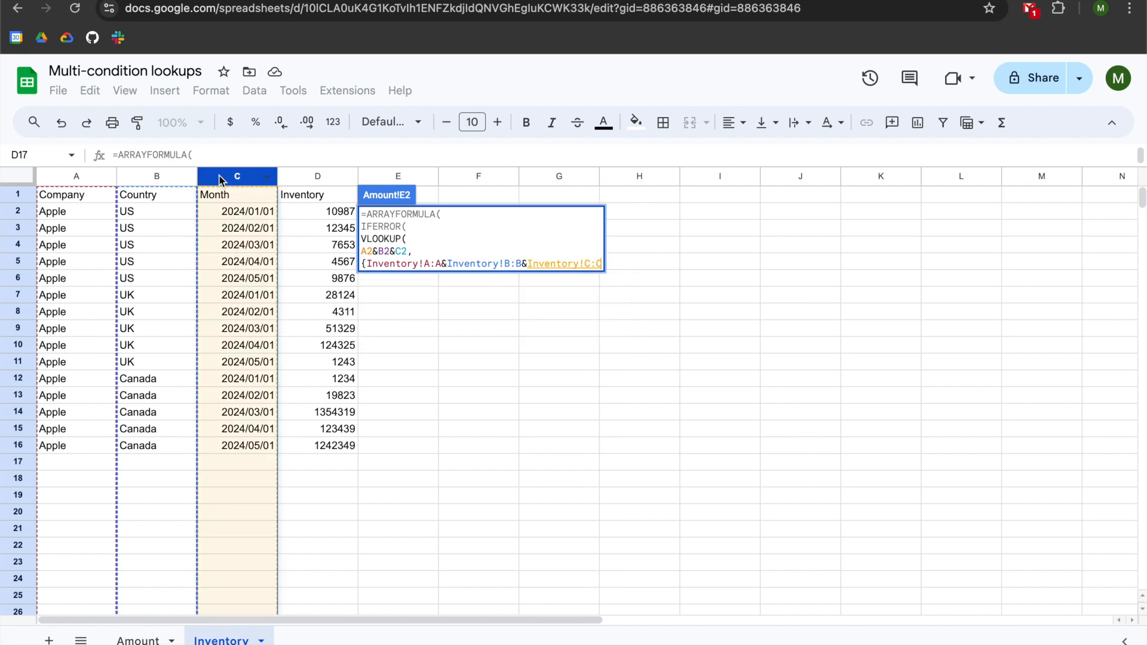
pyautogui.write(',')
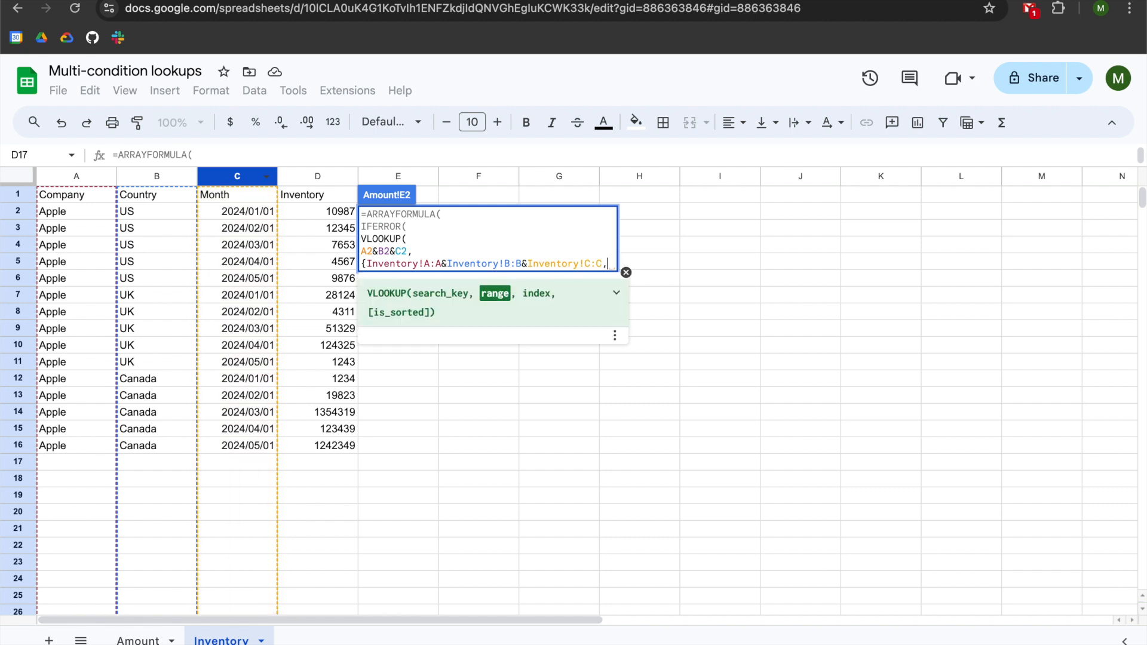
pyautogui.click(303, 173)
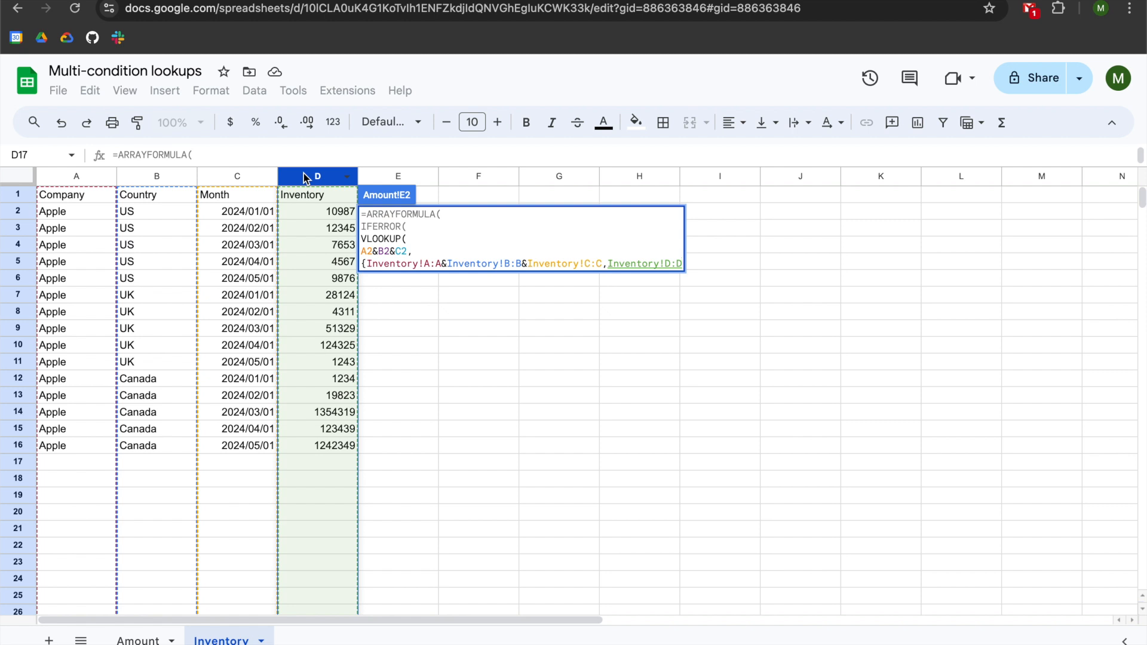
pyautogui.write('}')
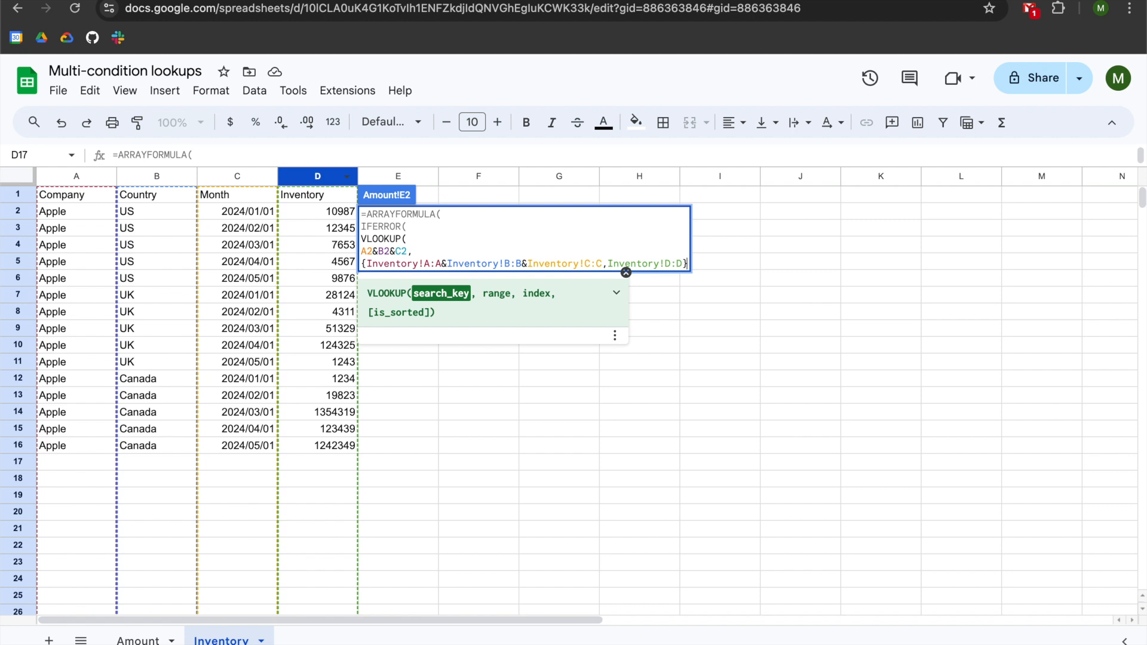
pyautogui.write(',')
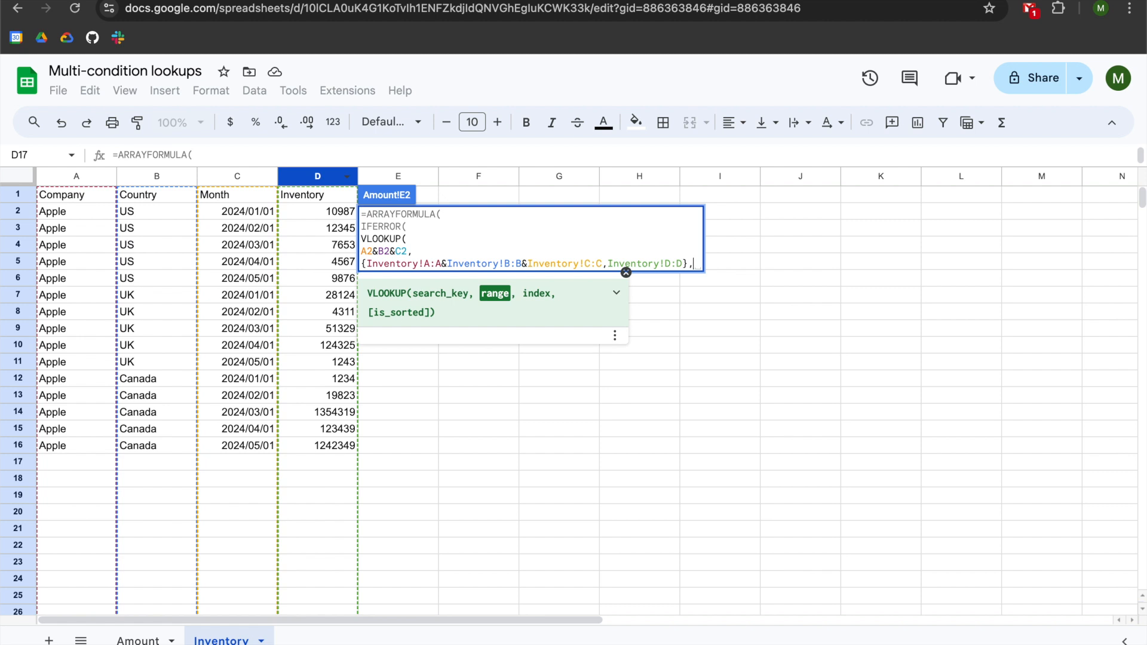
# - On a new line, set the VLOOKUP index to 2 and is_sorted to false, and commit the formula
pyautogui.hotkey('alt', 'Return')
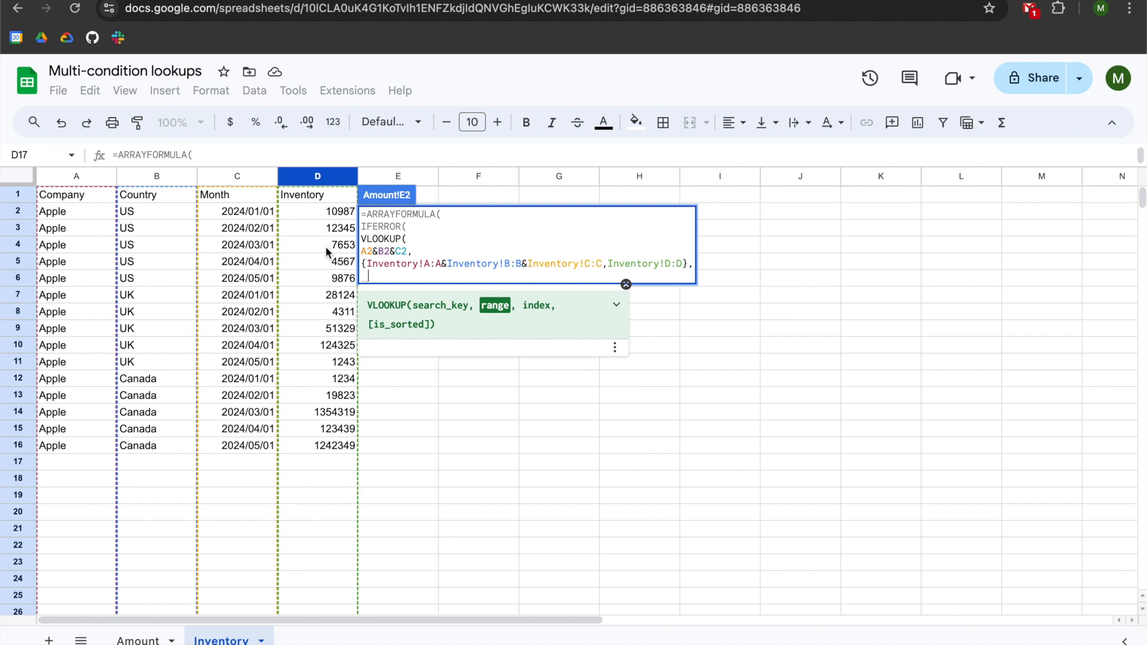
pyautogui.write('2')
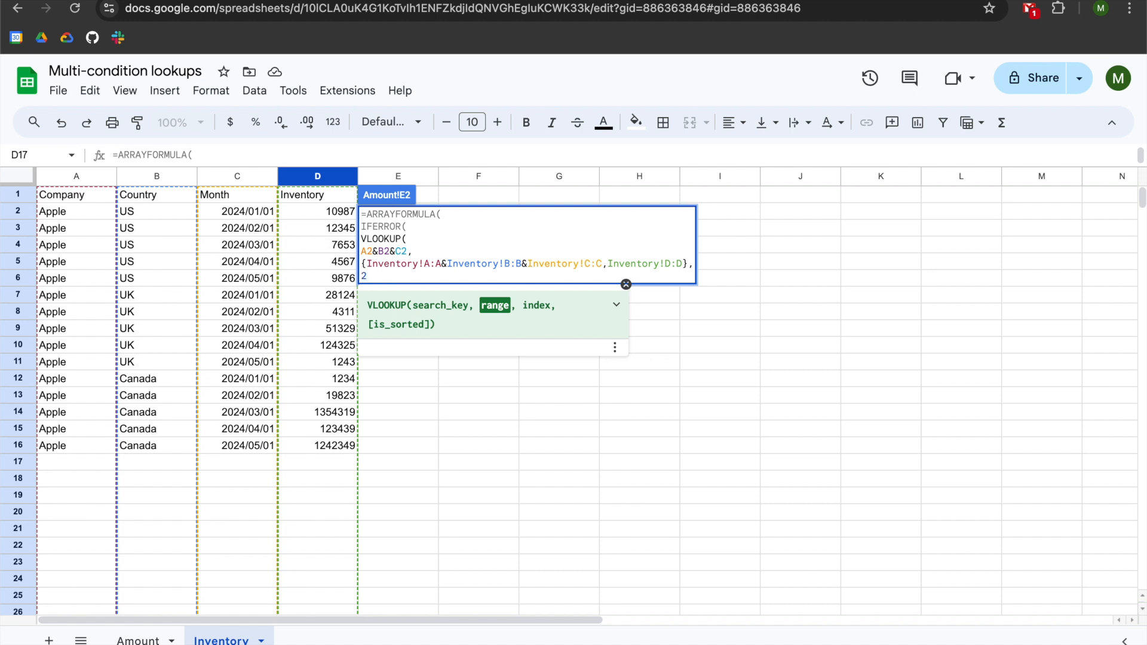
pyautogui.write(',')
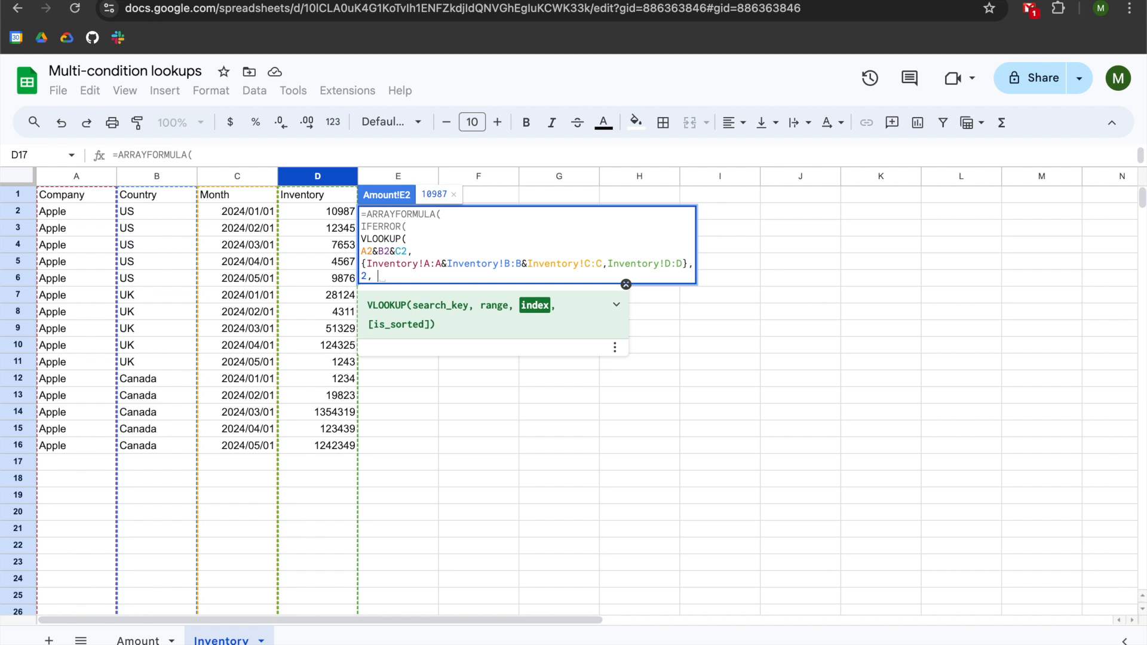
pyautogui.write('foalse')
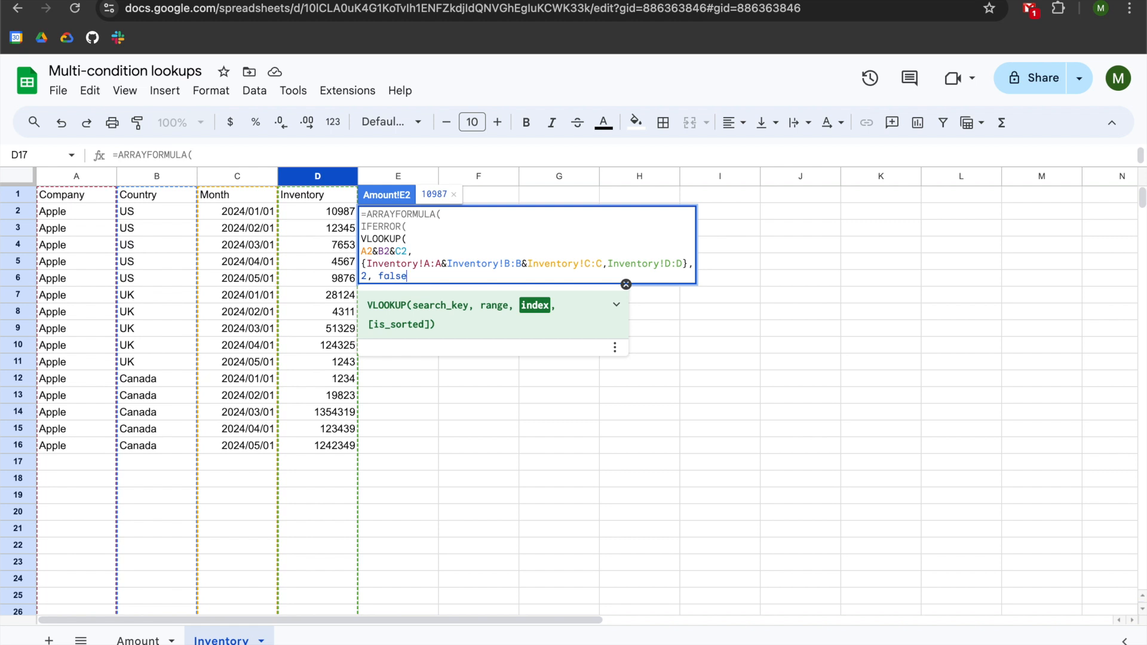
pyautogui.press('Return')
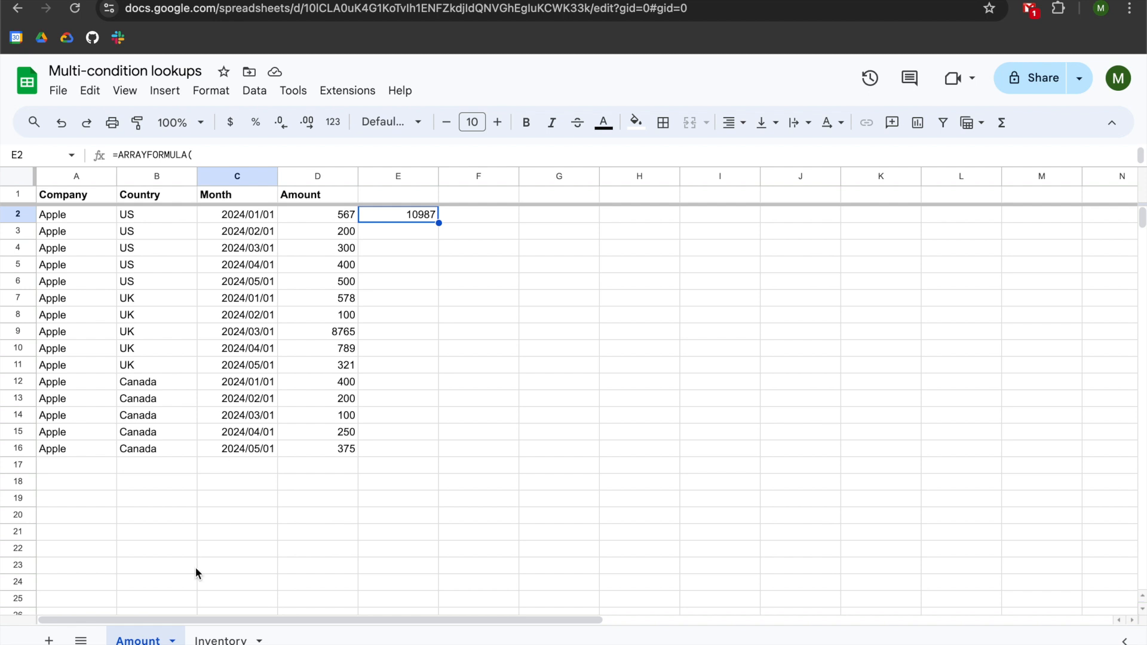
# - Check the formula's result against the inventory value in row 2 of the Inventory sheet
pyautogui.click(205, 641)
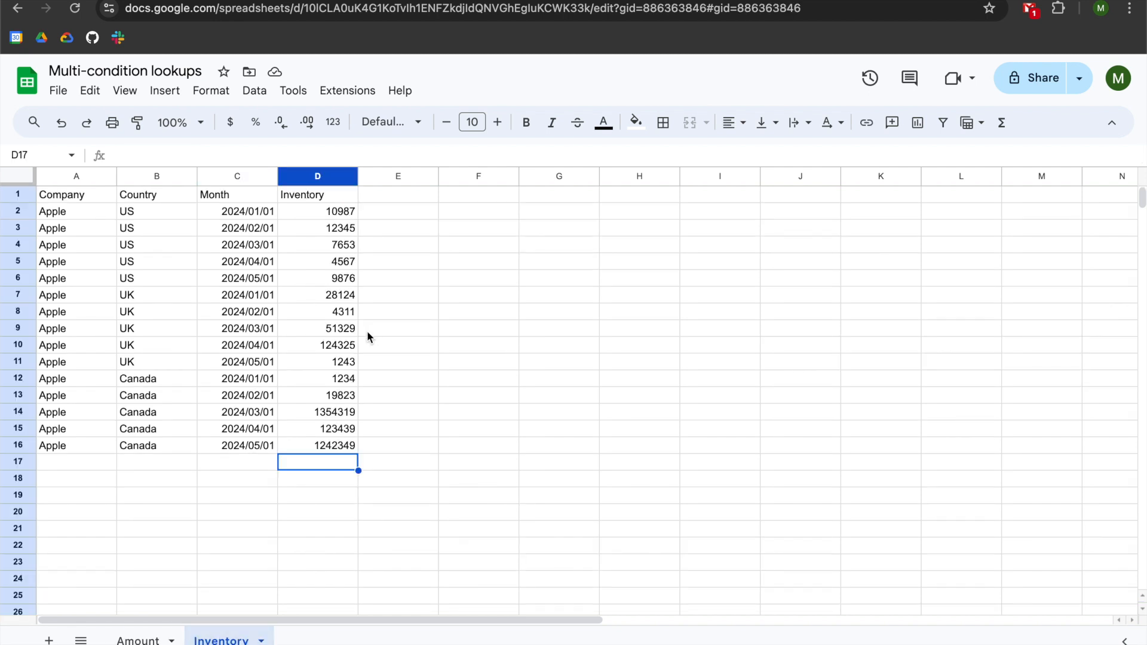
pyautogui.click(333, 211)
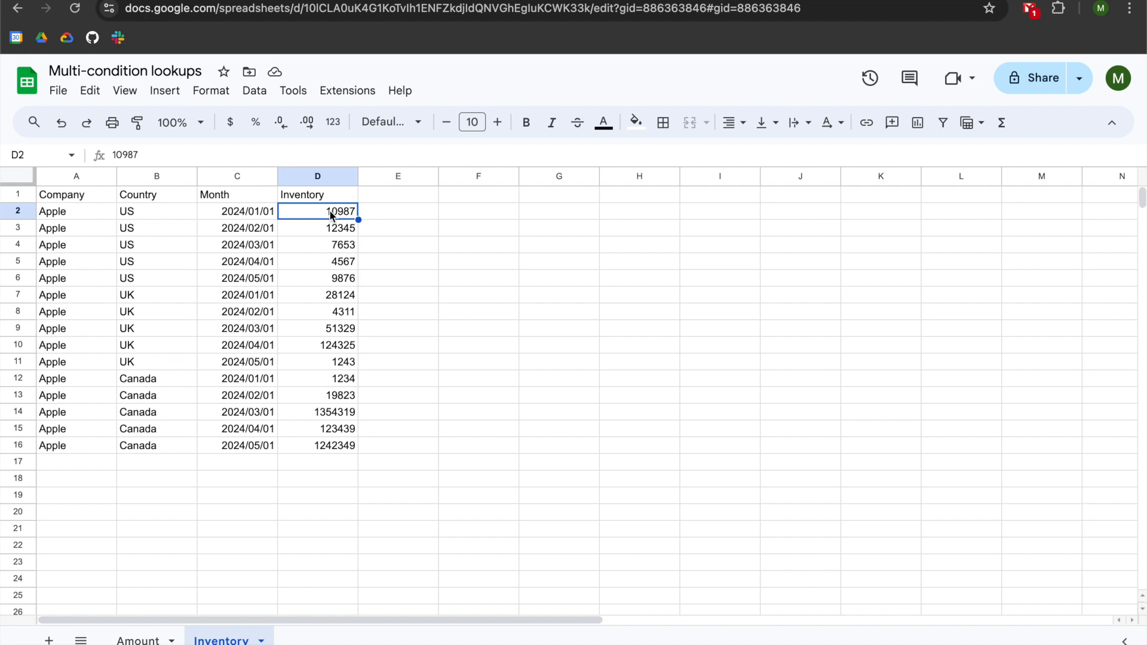
pyautogui.click(19, 212)
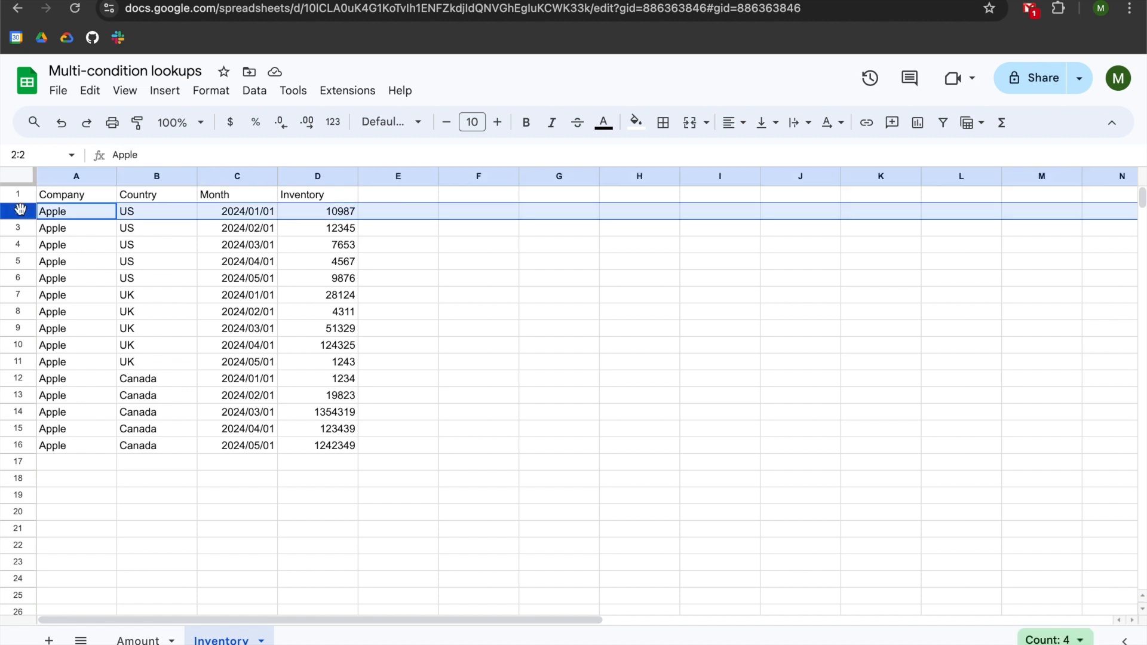
# - Move row 2 of the Inventory sheet down to row 21 and return to the Amount sheet
pyautogui.moveTo(21, 209); pyautogui.dragTo(38, 533)
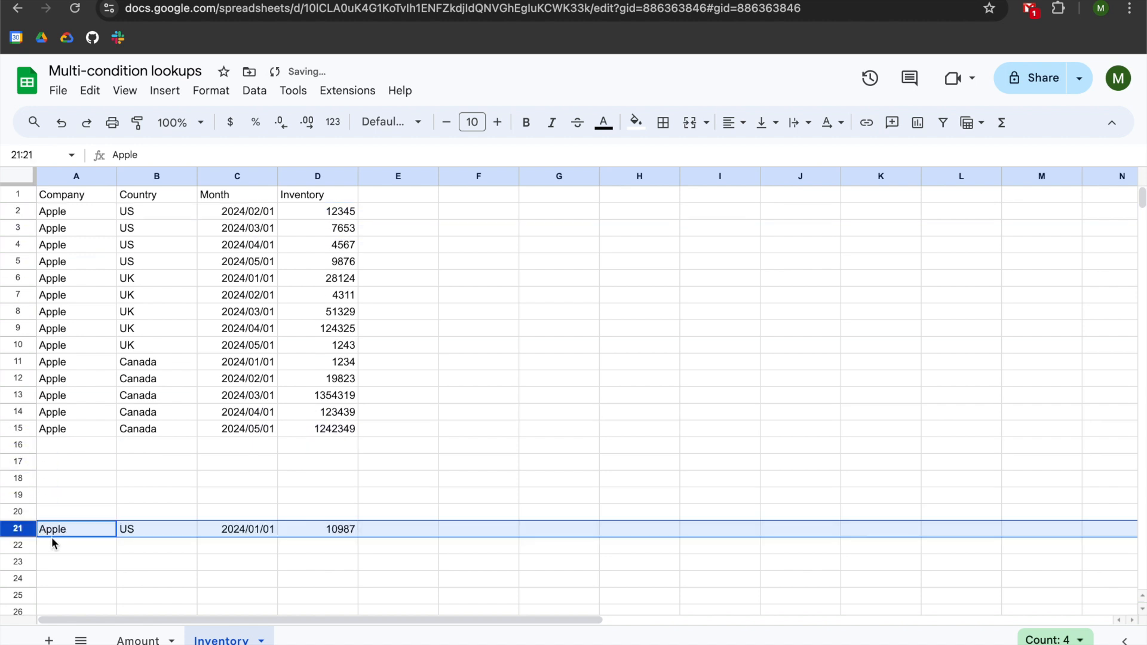
pyautogui.click(125, 640)
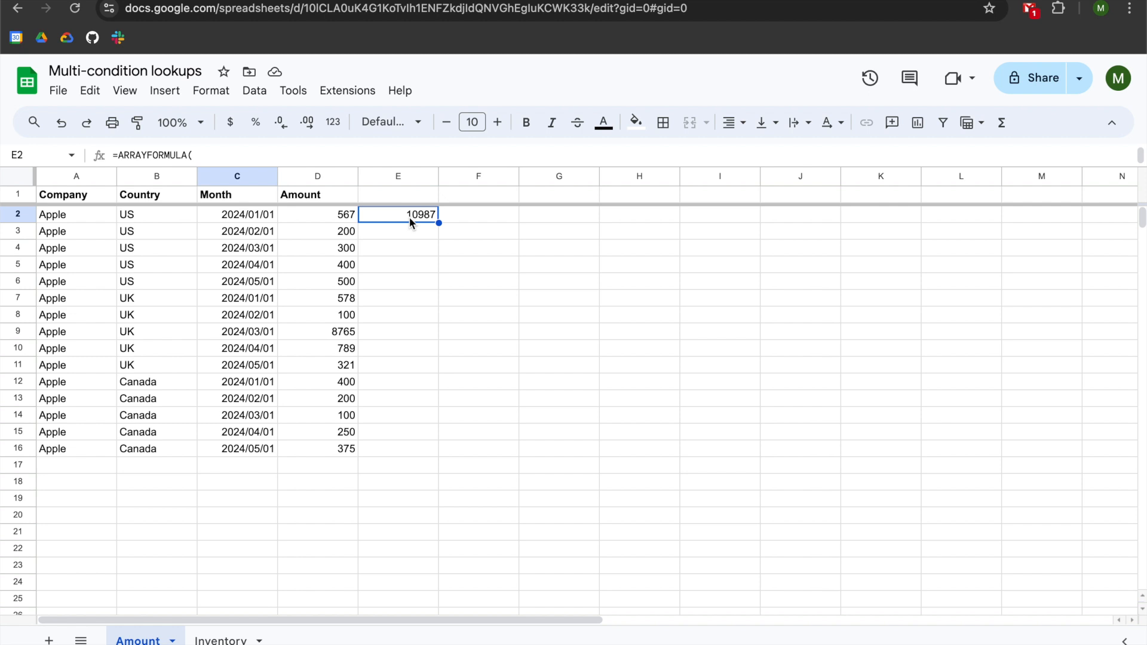
# - Remove the ARRAYFORMULA wrapper from the formula in E2, keeping the IFERROR and VLOOKUP parts, and commit it
pyautogui.press('Return')
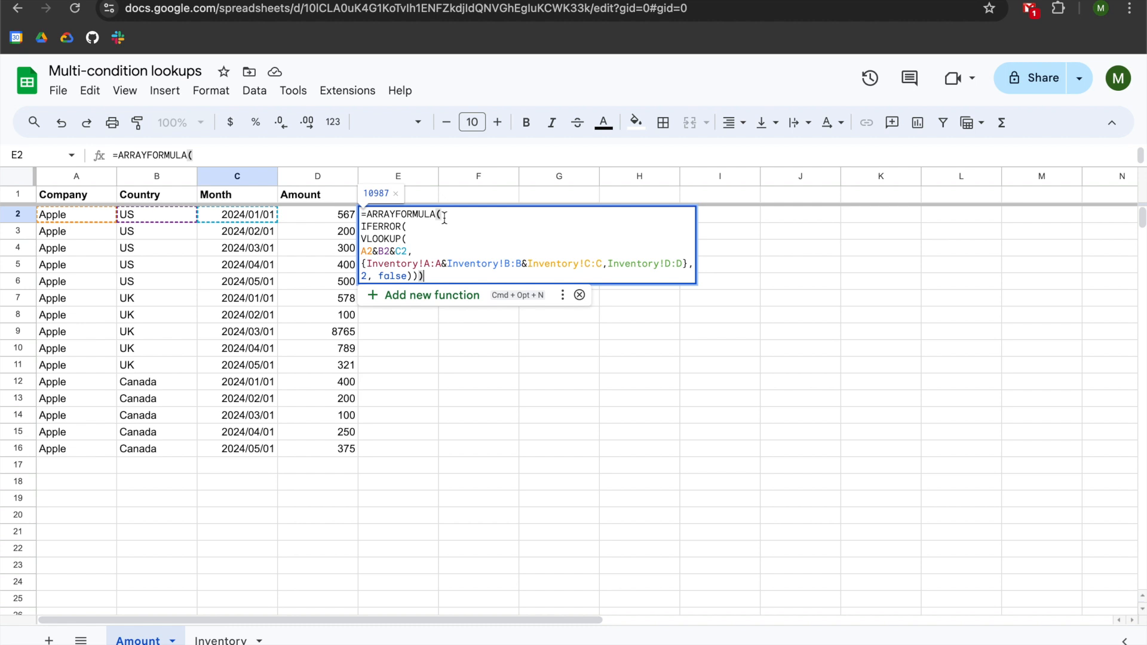
pyautogui.click(422, 276)
pyautogui.write(')')
pyautogui.click(448, 220)
pyautogui.press('BackSpace')
pyautogui.press('BackSpace')
pyautogui.press('BackSpace')
pyautogui.press('BackSpace')
pyautogui.press('BackSpace')
pyautogui.press('BackSpace')
pyautogui.press('BackSpace')
pyautogui.press('BackSpace')
pyautogui.press('BackSpace')
pyautogui.press('BackSpace')
pyautogui.press('BackSpace')
pyautogui.press('BackSpace')
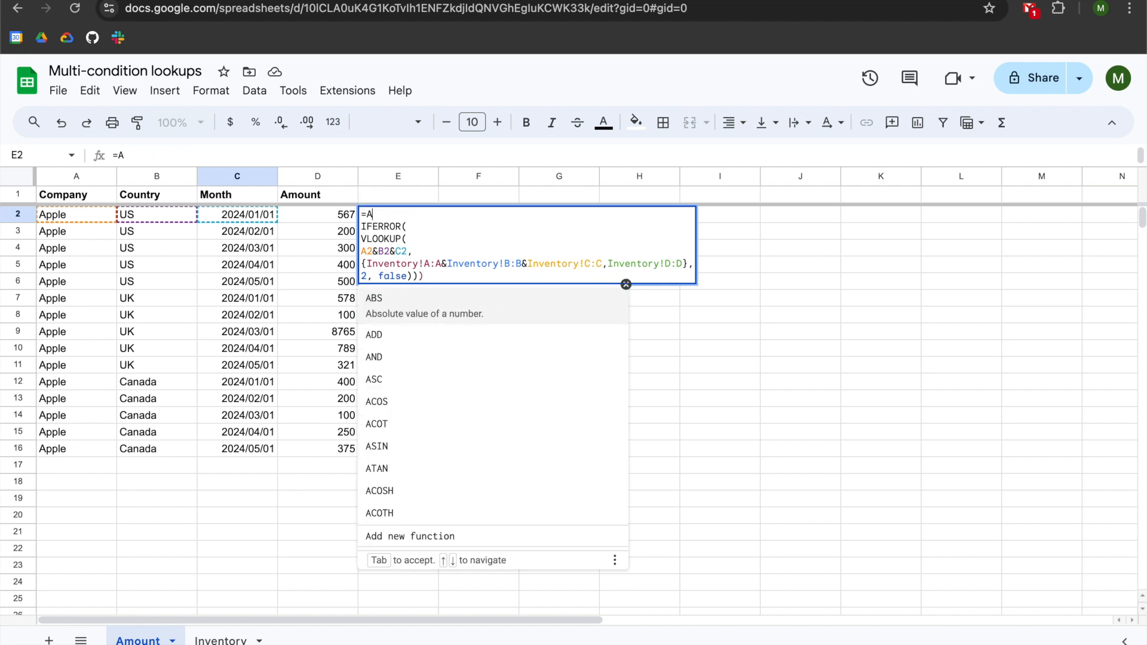
pyautogui.press('BackSpace')
pyautogui.click(434, 276)
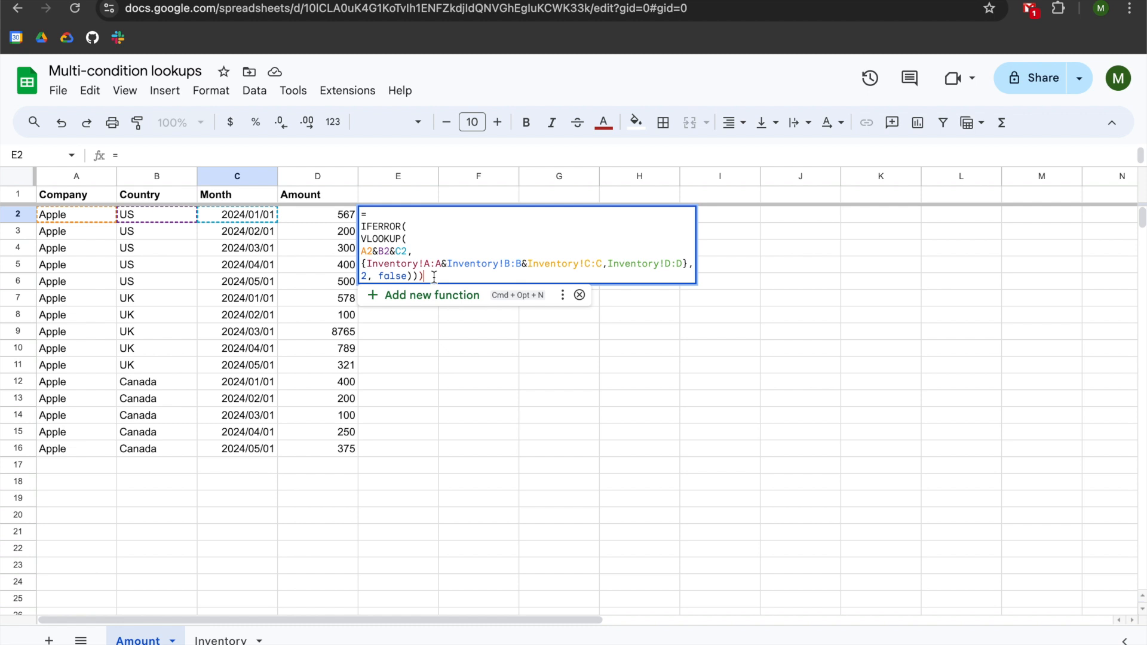
pyautogui.press('Return')
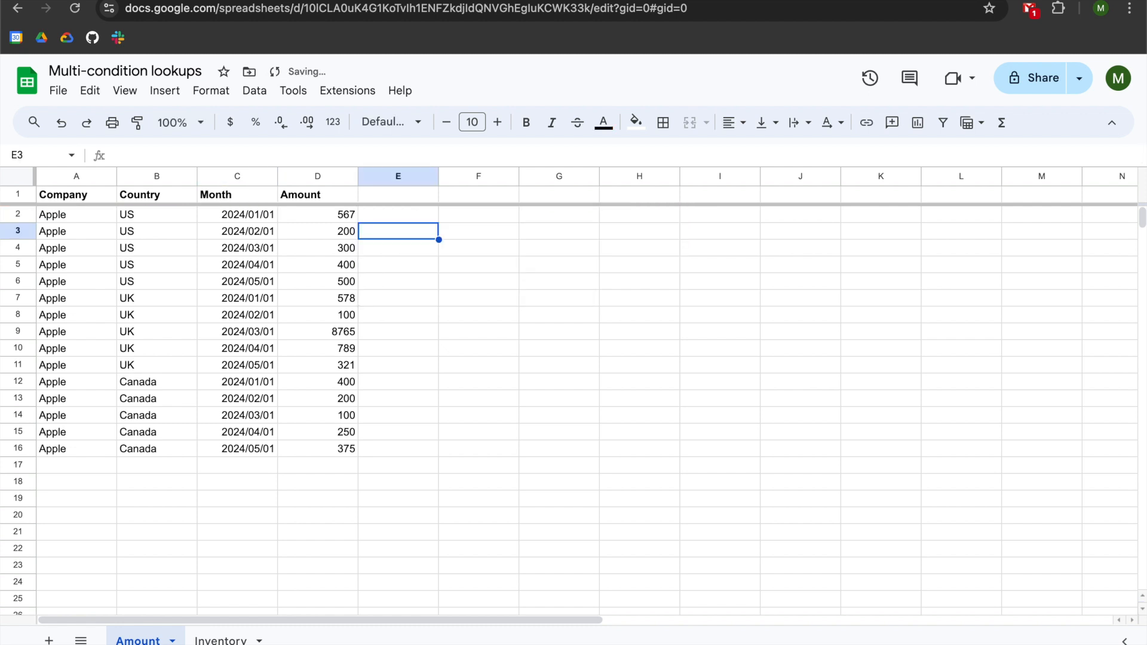
# - Add "This doesn't work" as the IFERROR fallback value in E2's formula, and fit column E's width to its content
pyautogui.press('Up')
pyautogui.press('Return')
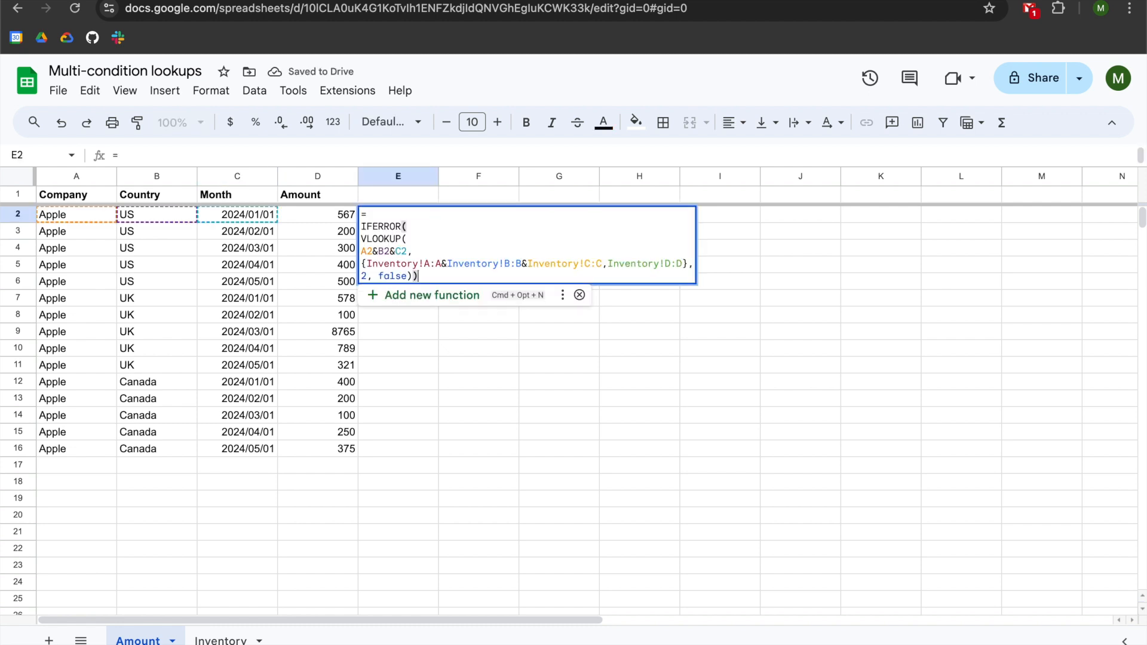
pyautogui.press('Left')
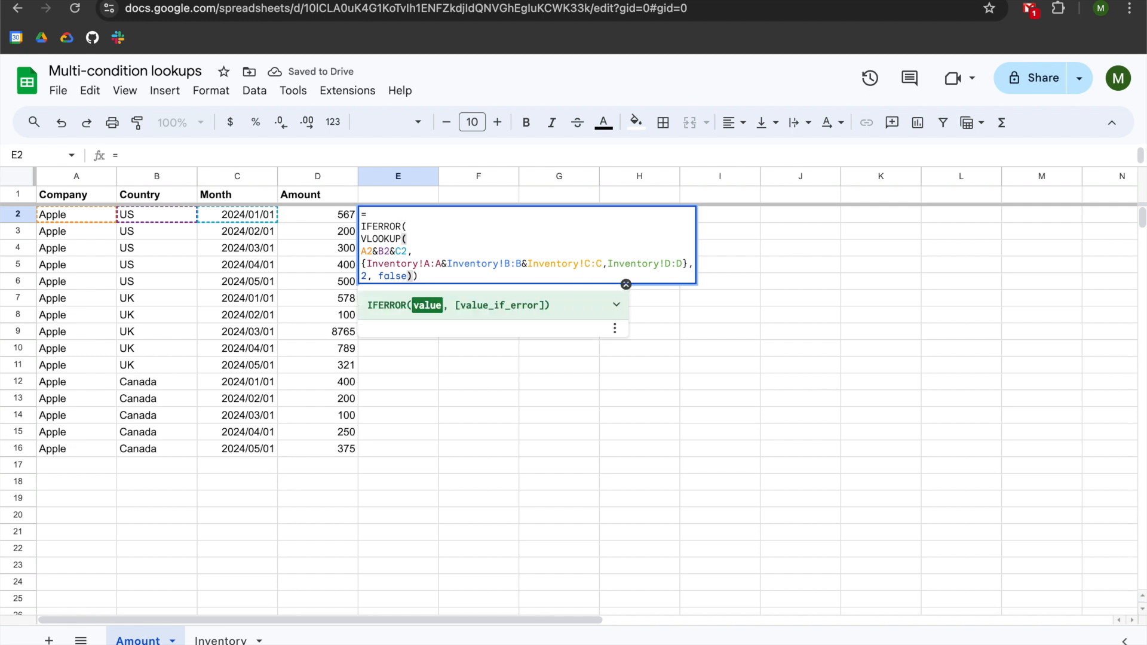
pyautogui.write(',')
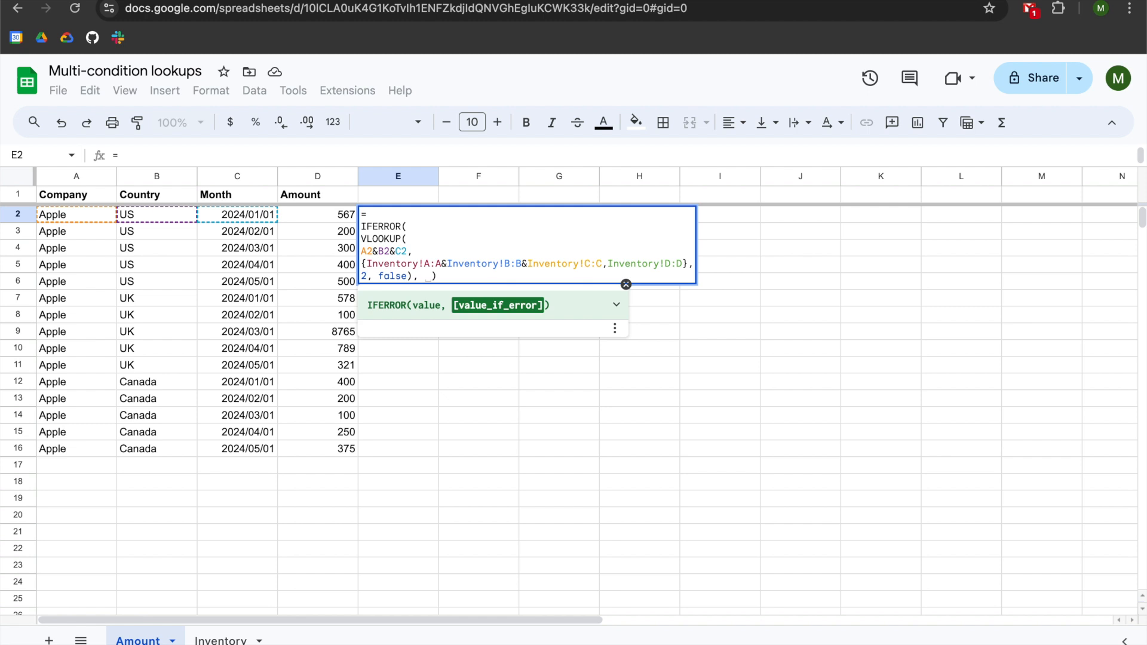
pyautogui.write('"Th')
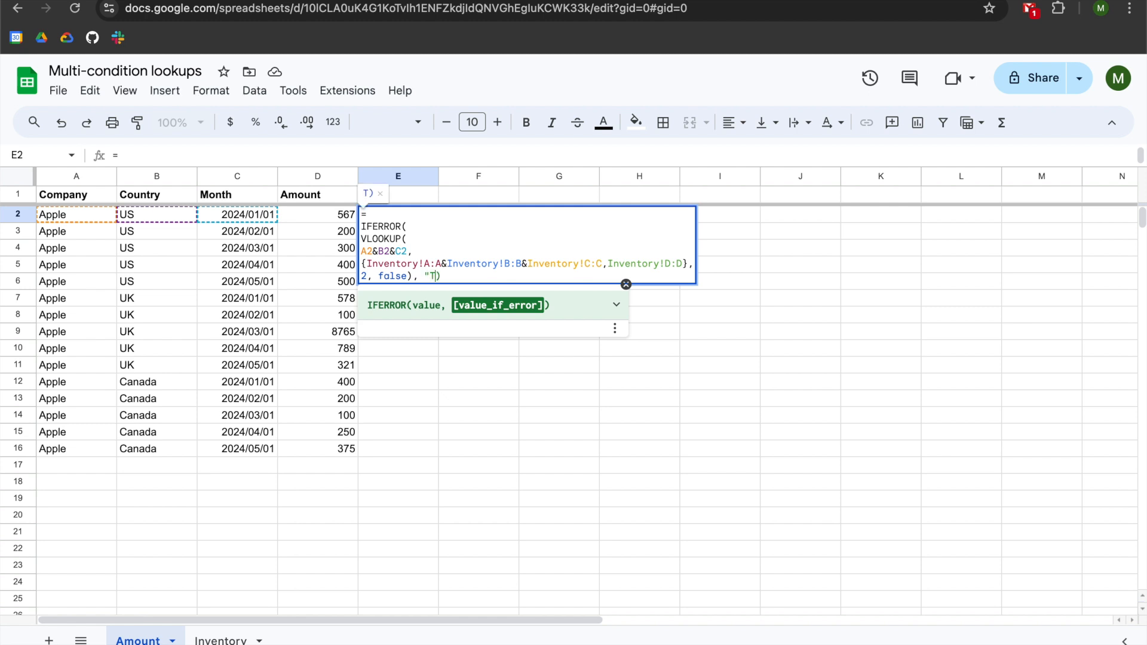
pyautogui.write("is doesn't work")
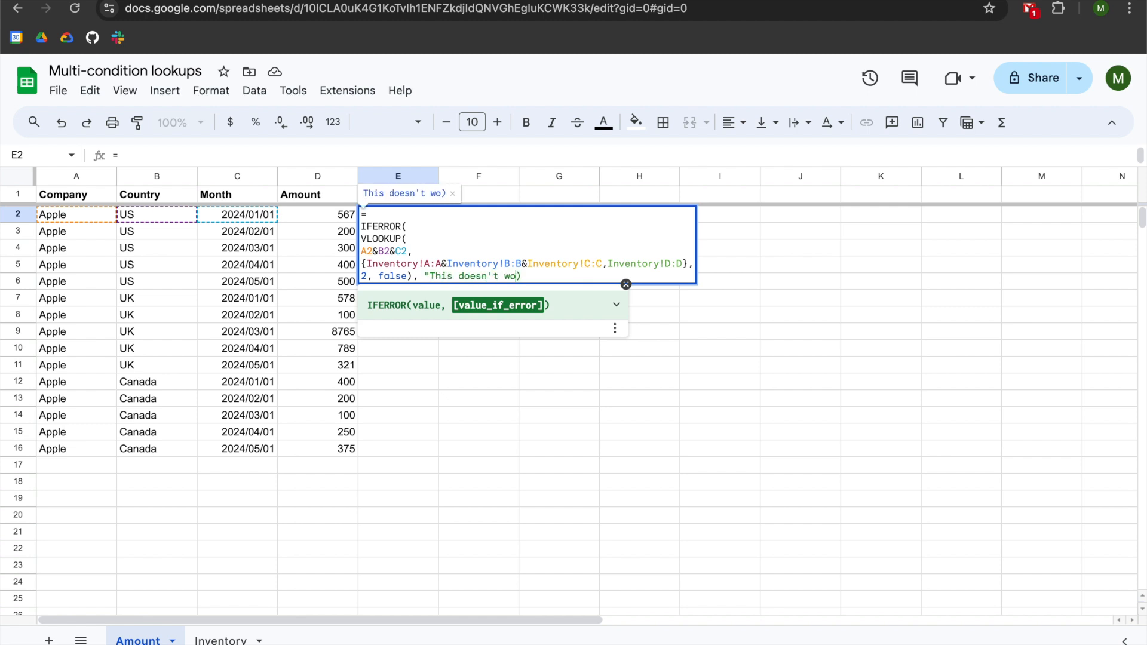
pyautogui.write('"')
pyautogui.click(411, 277)
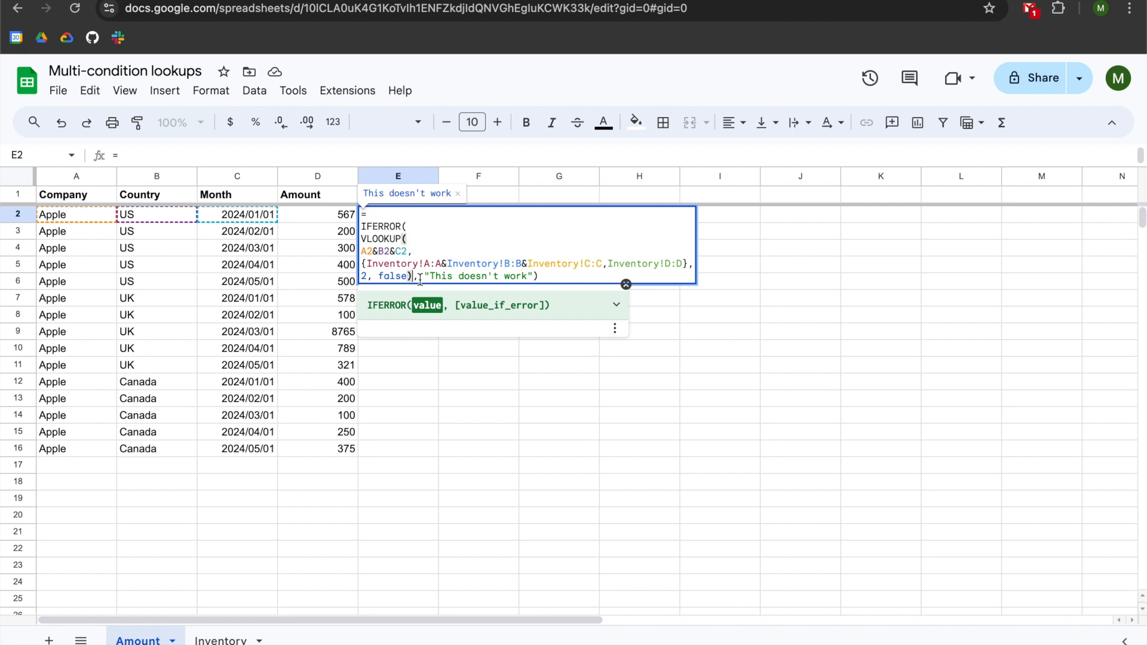
pyautogui.click(458, 276)
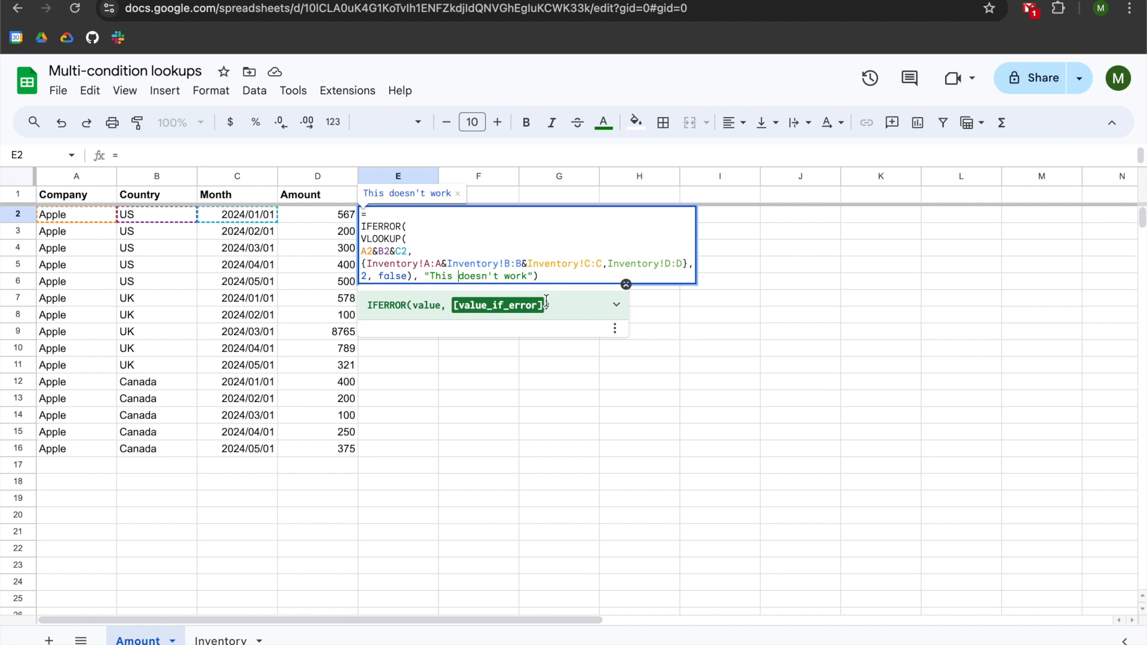
pyautogui.press('Return')
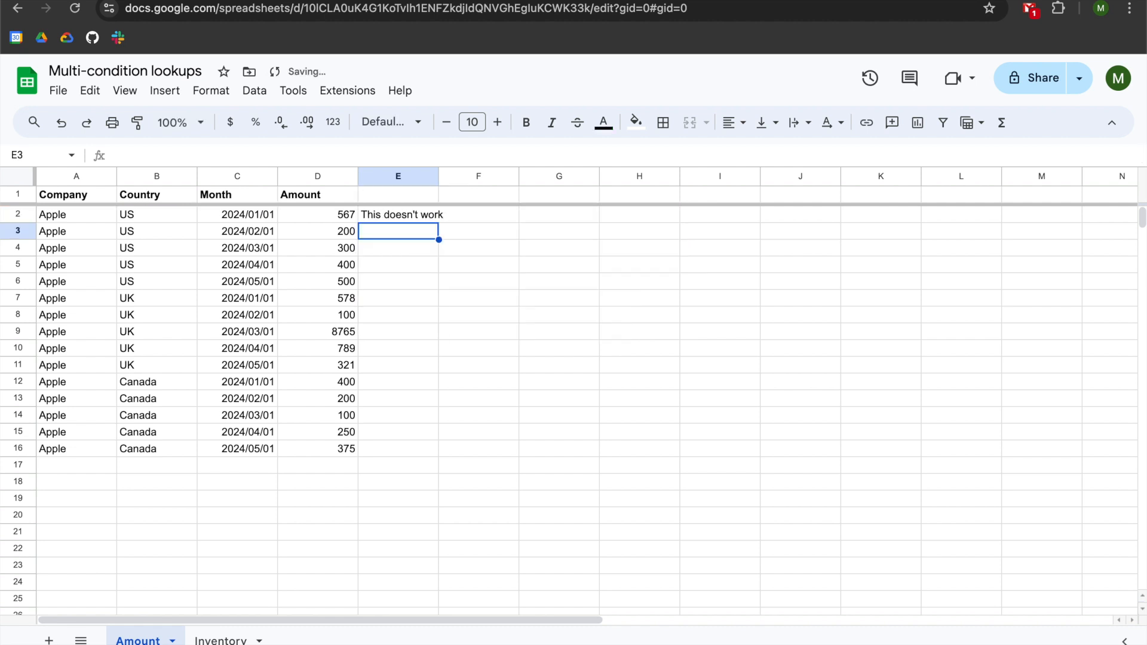
pyautogui.doubleClick(438, 176)
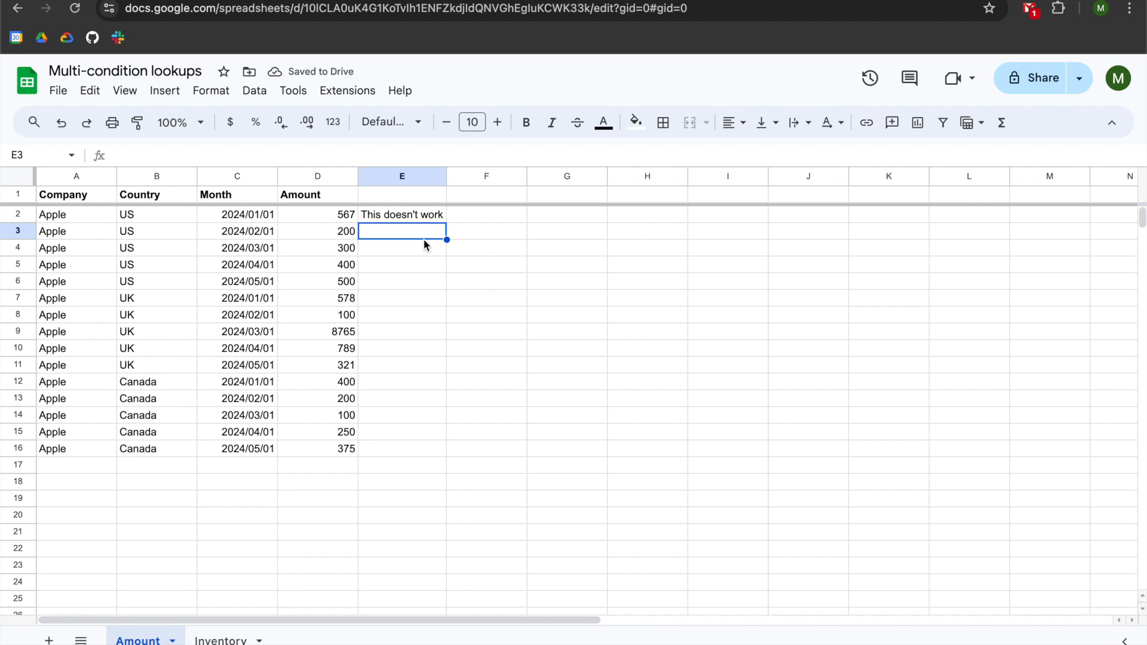
# - Wrap the IFERROR formula in E2 in ARRAYFORMULA and commit it
pyautogui.click(413, 216)
pyautogui.doubleClick(413, 216)
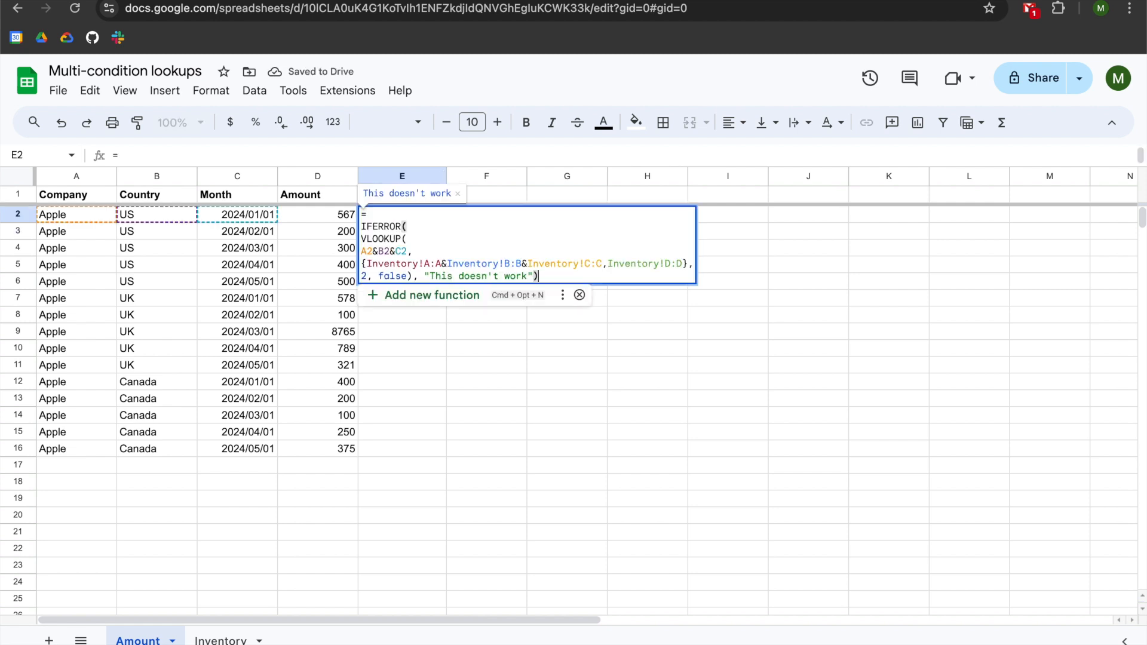
pyautogui.click(394, 213)
pyautogui.write('ARRAY')
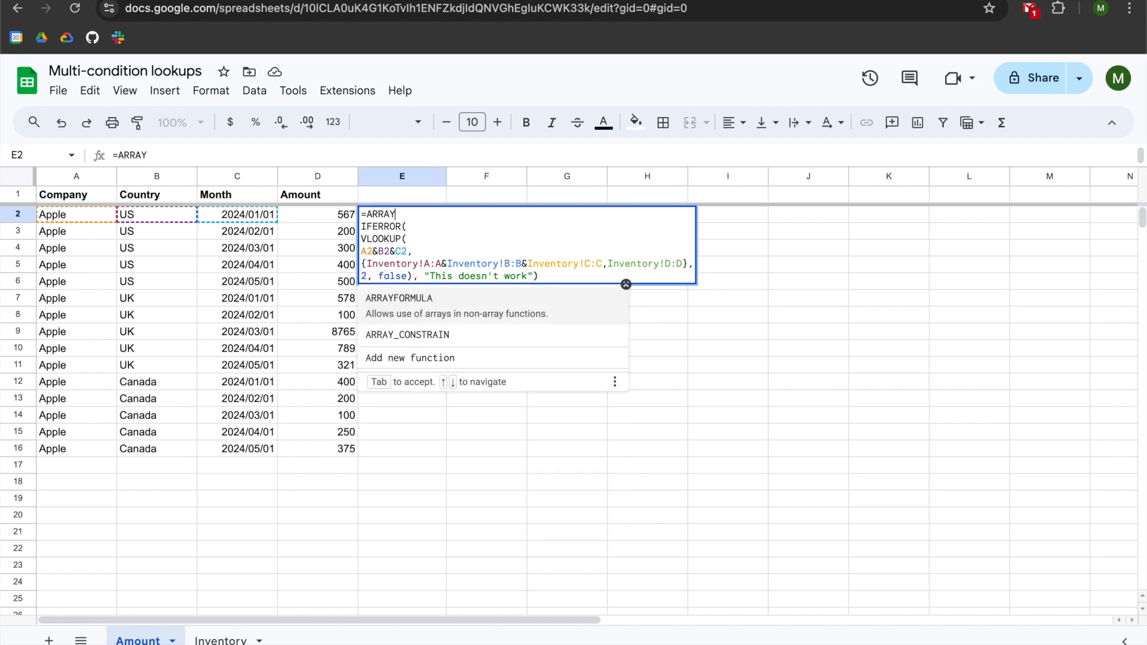
pyautogui.press('Tab')
pyautogui.press('Return')
pyautogui.press('Up')
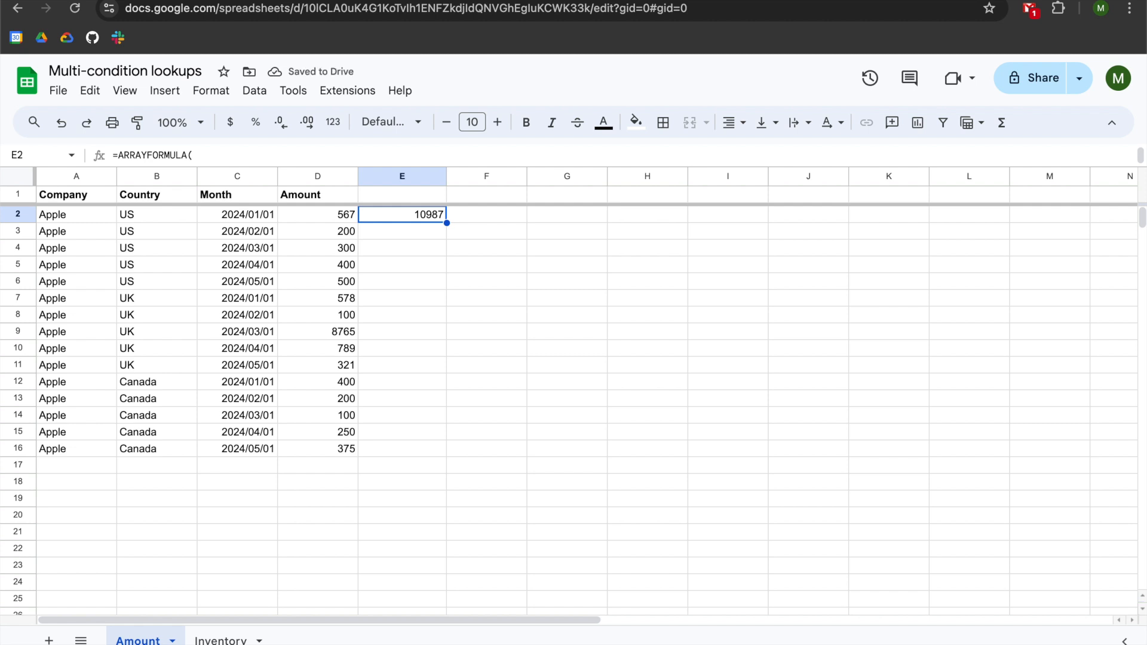
# - Move the entire formula text from E2 into header cell E1, clearing E2
pyautogui.press('Return')
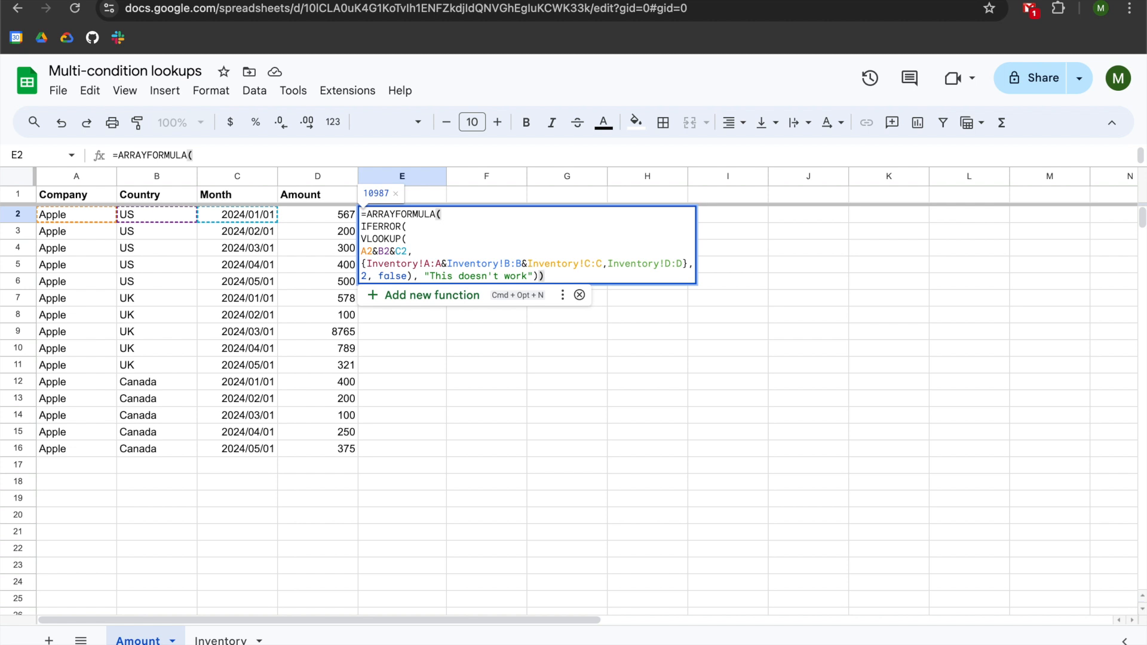
pyautogui.press('shift+super+Left')
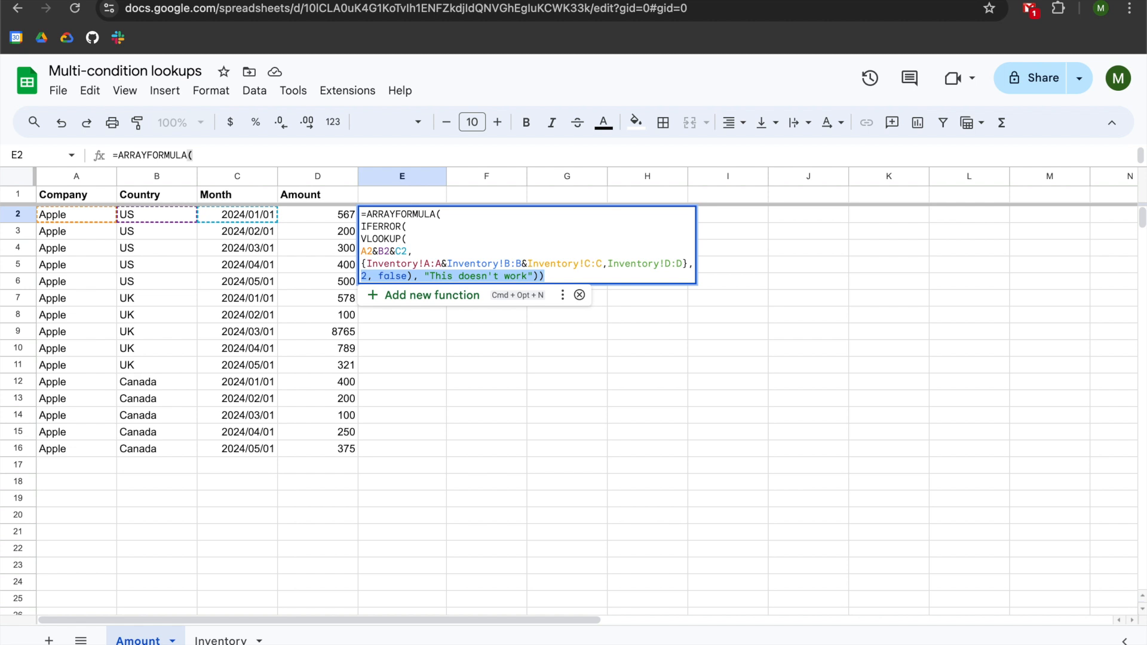
pyautogui.press('shift+super+Up')
pyautogui.press('super+c')
pyautogui.press('Return')
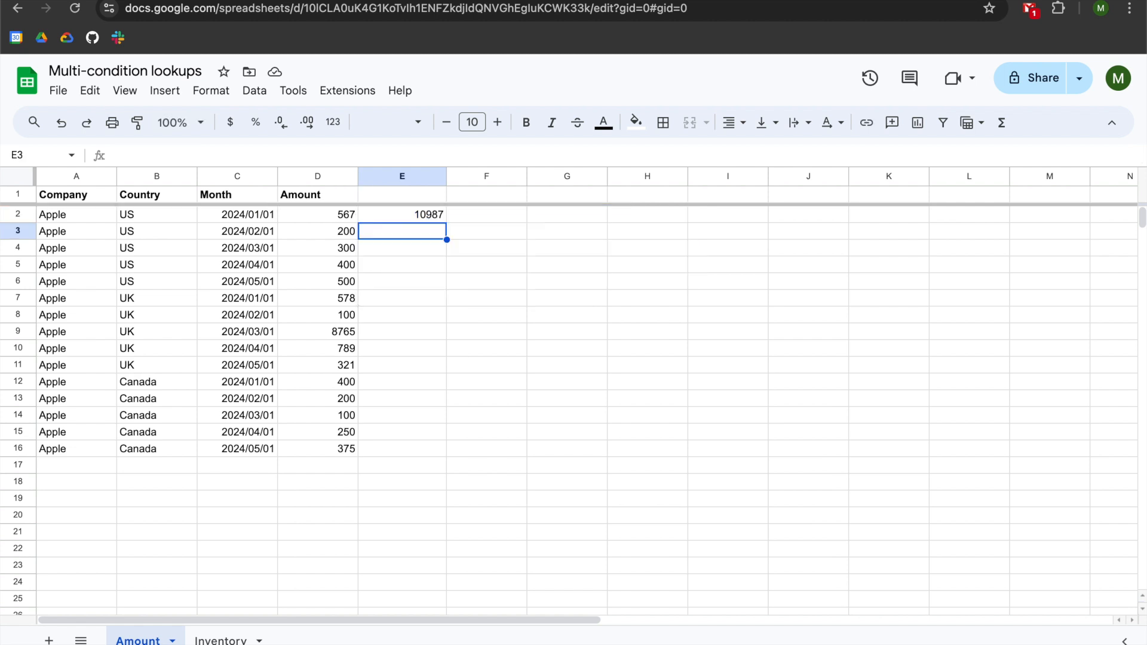
pyautogui.press('Up')
pyautogui.press('Delete')
pyautogui.press('Up')
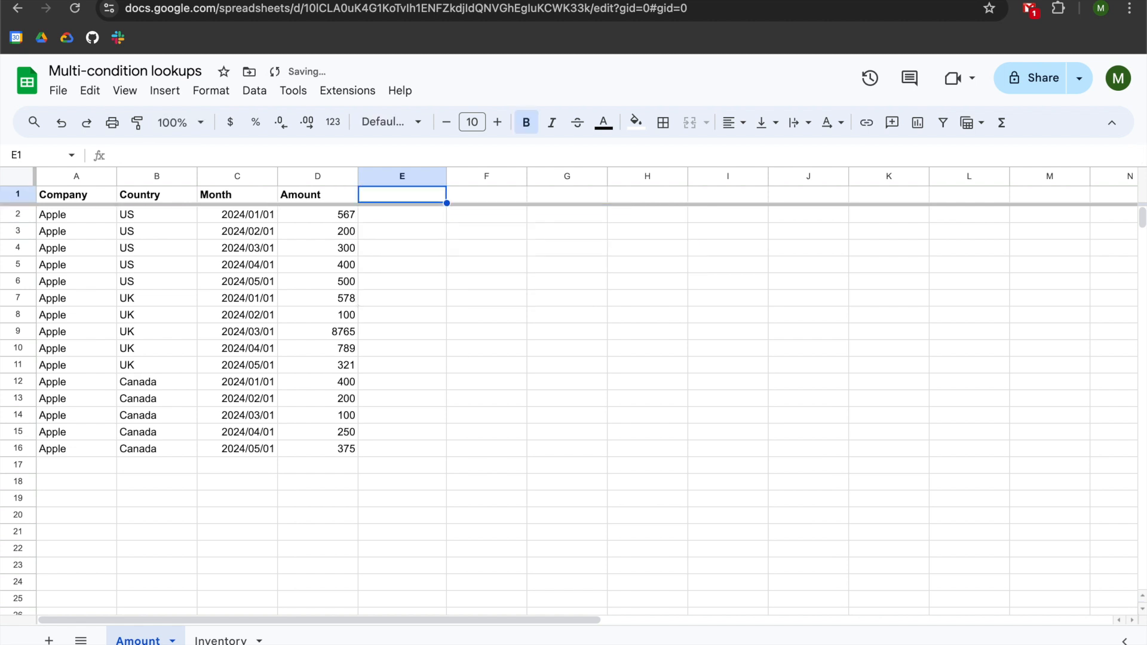
pyautogui.press('Return')
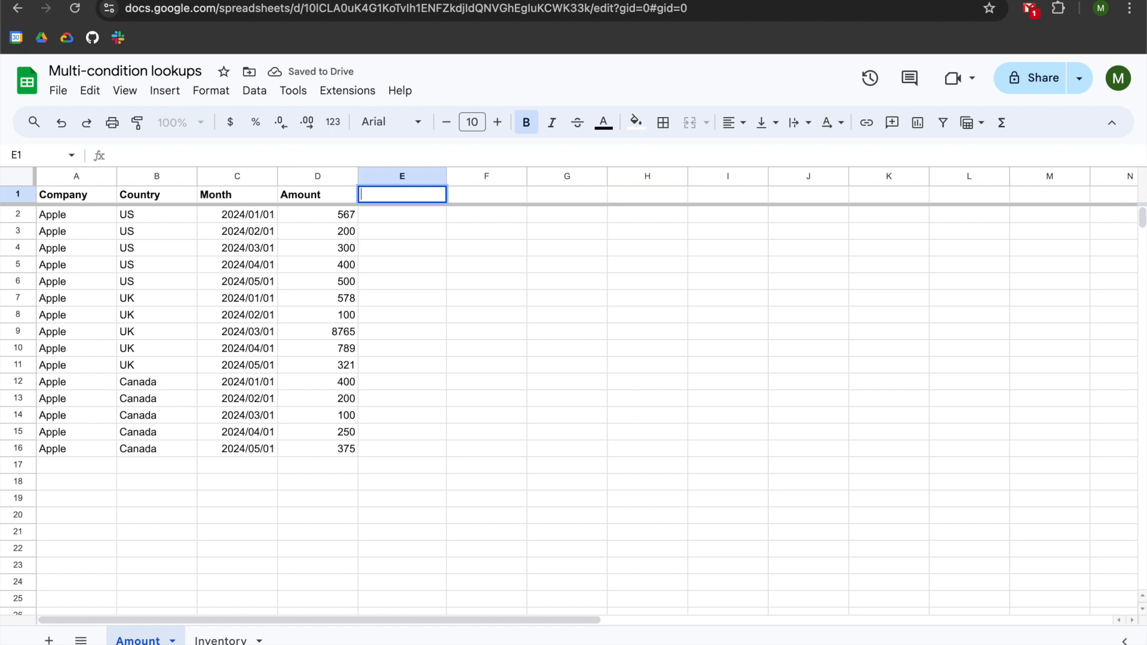
pyautogui.press('super+v')
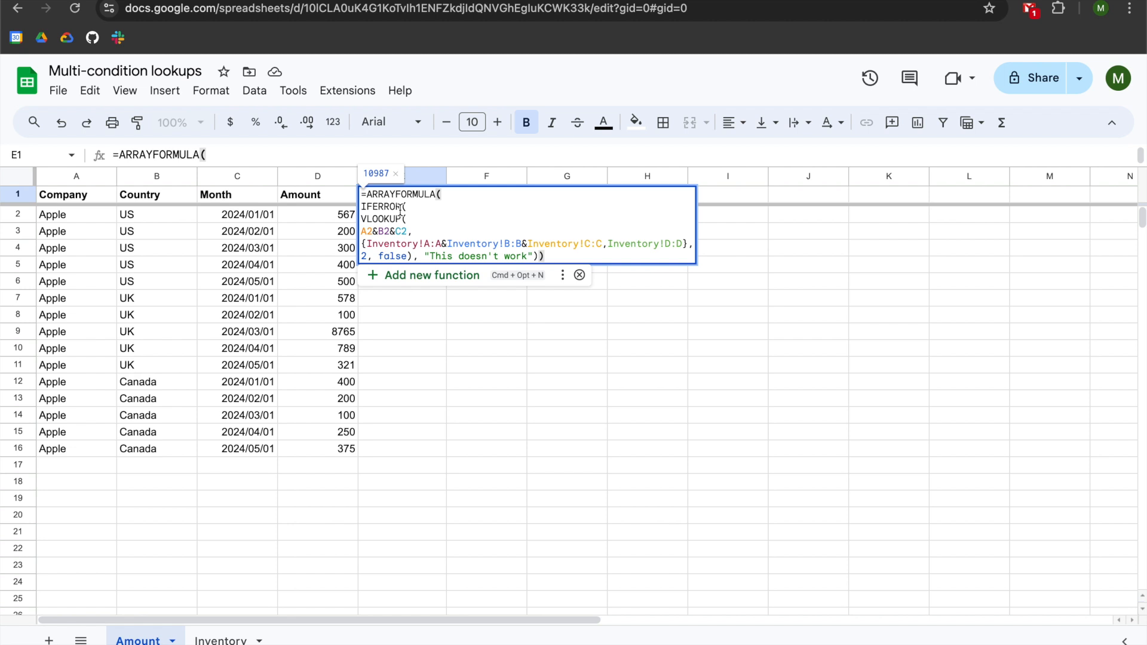
# - Change the VLOOKUP search key in E1 to whole columns, A:A&B:B&C:C, and commit the formula
pyautogui.click(372, 231)
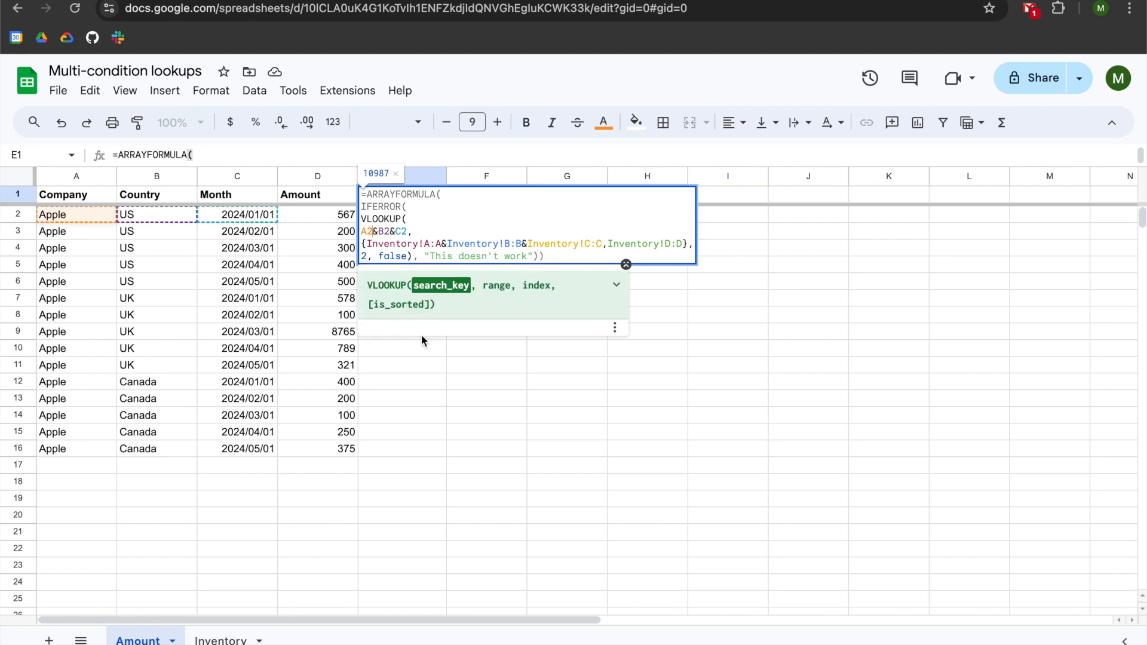
pyautogui.press('BackSpace')
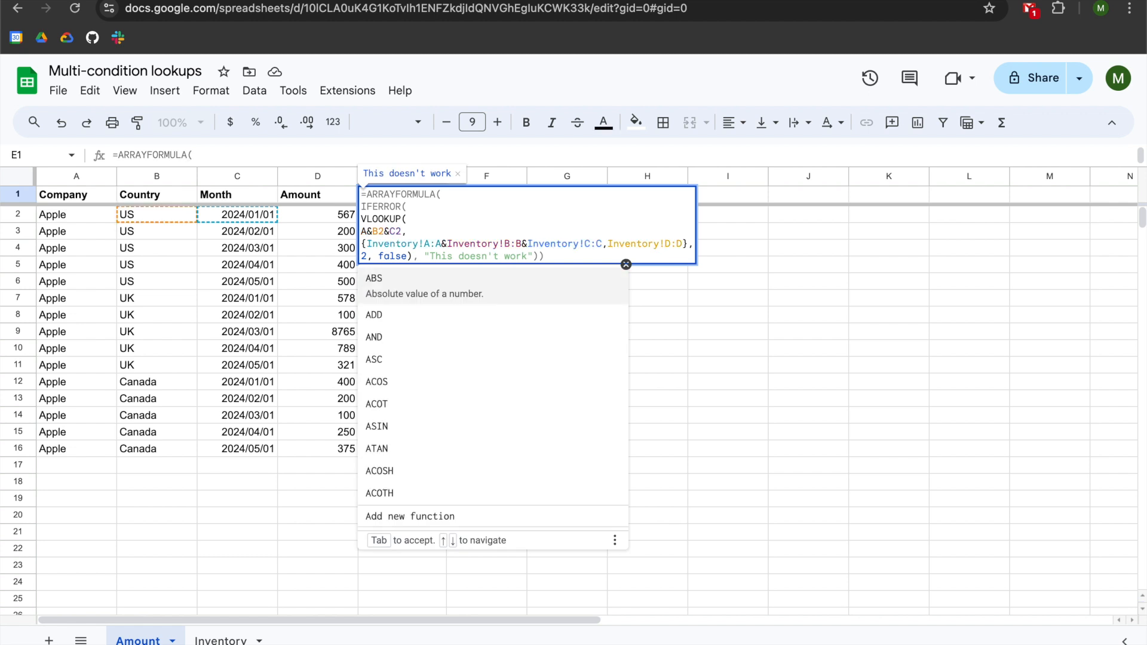
pyautogui.write(':A')
pyautogui.press('BackSpace')
pyautogui.write(':B')
pyautogui.press('Right')
pyautogui.press('Right')
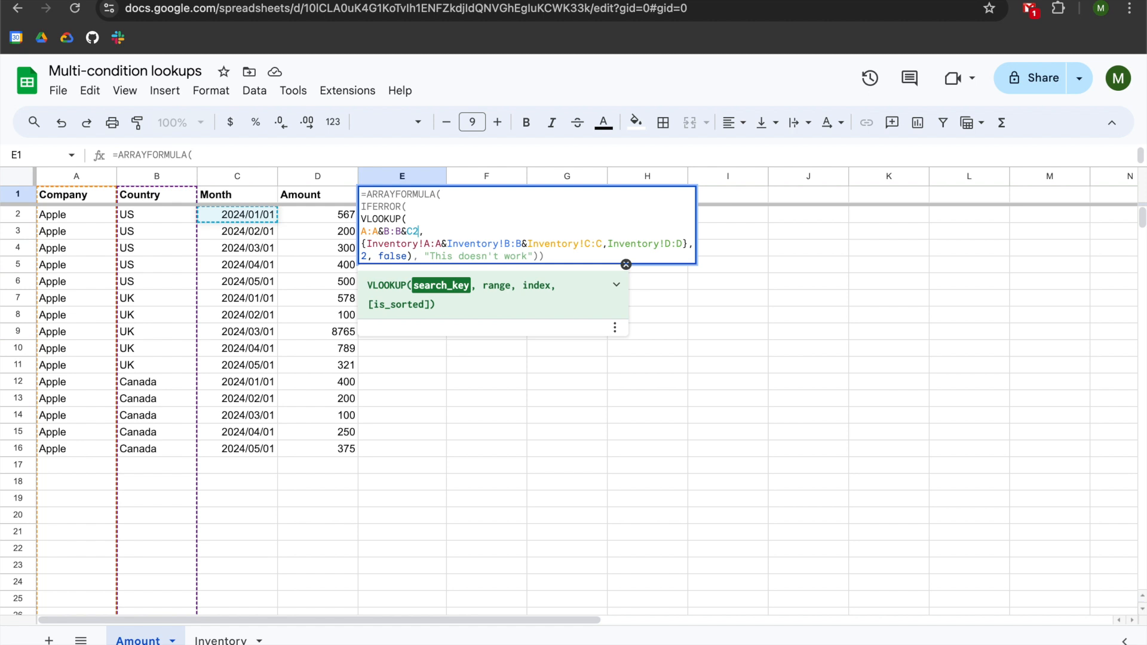
pyautogui.press('BackSpace')
pyautogui.write(':C')
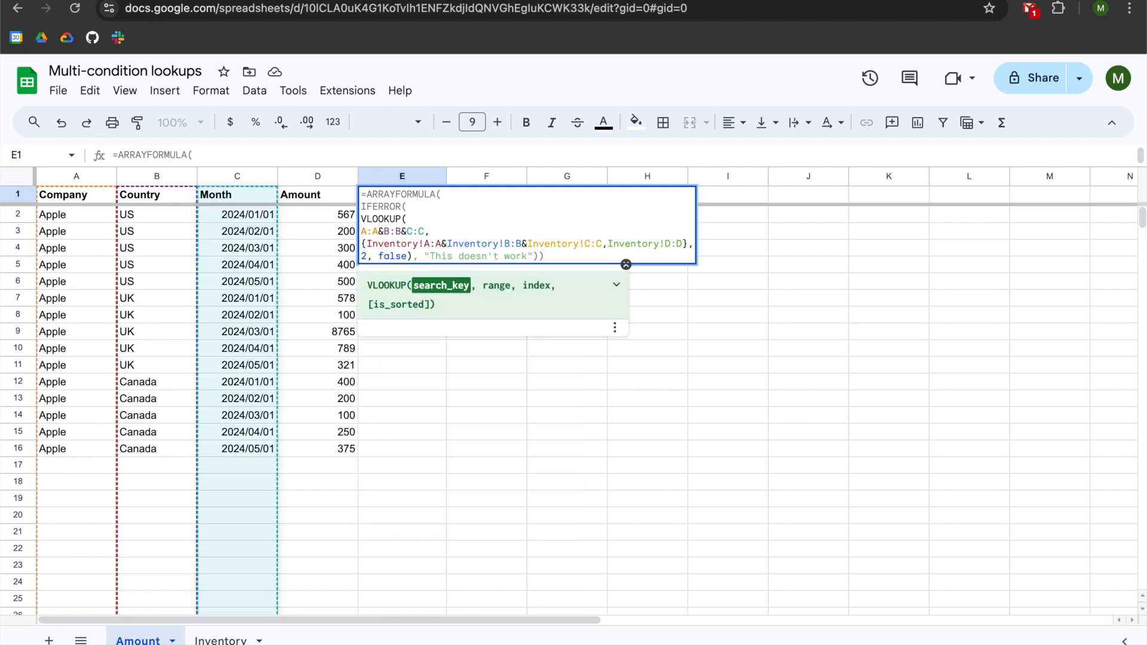
pyautogui.press('Return')
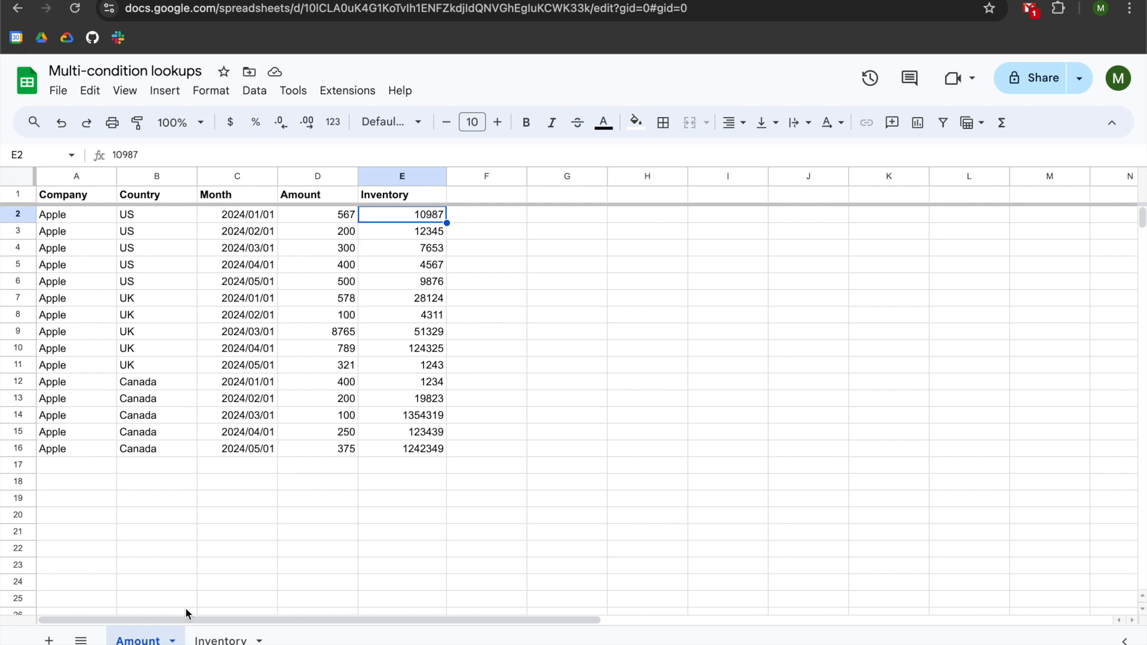
# - Move rows 12 and 13 of the Inventory sheet down to rows 33 and 34
pyautogui.click(220, 640)
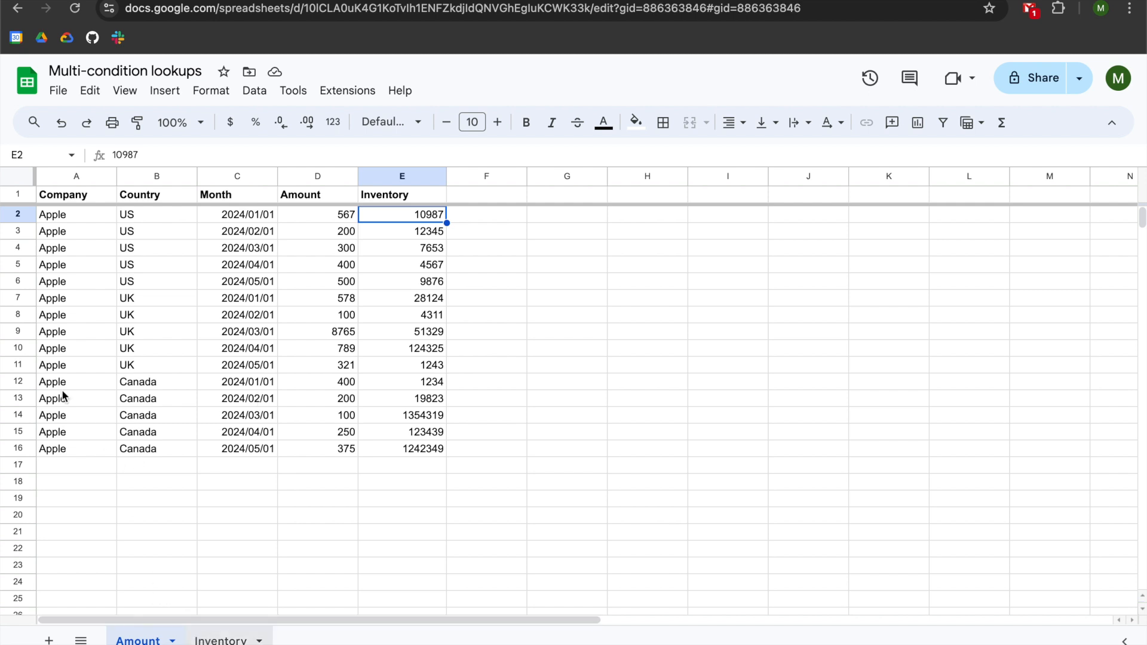
pyautogui.click(17, 378)
pyautogui.moveTo(17, 378)
pyautogui.mouseDown()
pyautogui.moveTo(16, 511)
pyautogui.moveTo(16, 395)
pyautogui.mouseUp()
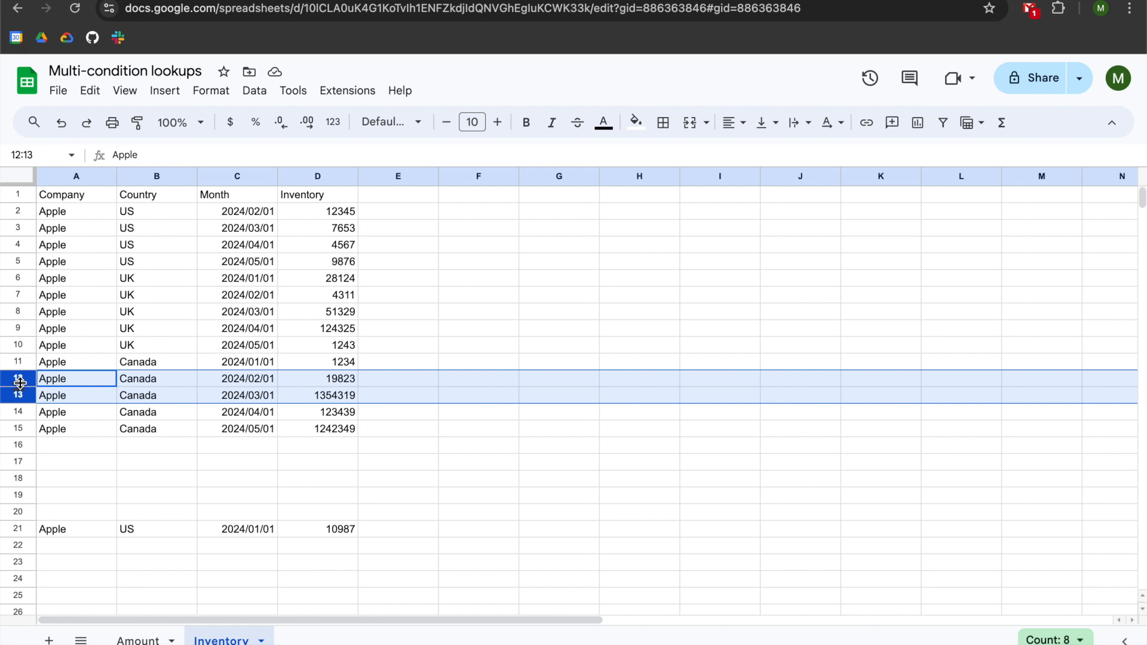
pyautogui.moveTo(24, 378); pyautogui.dragTo(29, 591)
# - Compare the lookup result in E14 of the Amount sheet with the relocated Canada 2024/03/01 value in the Inventory sheet
pyautogui.click(143, 638)
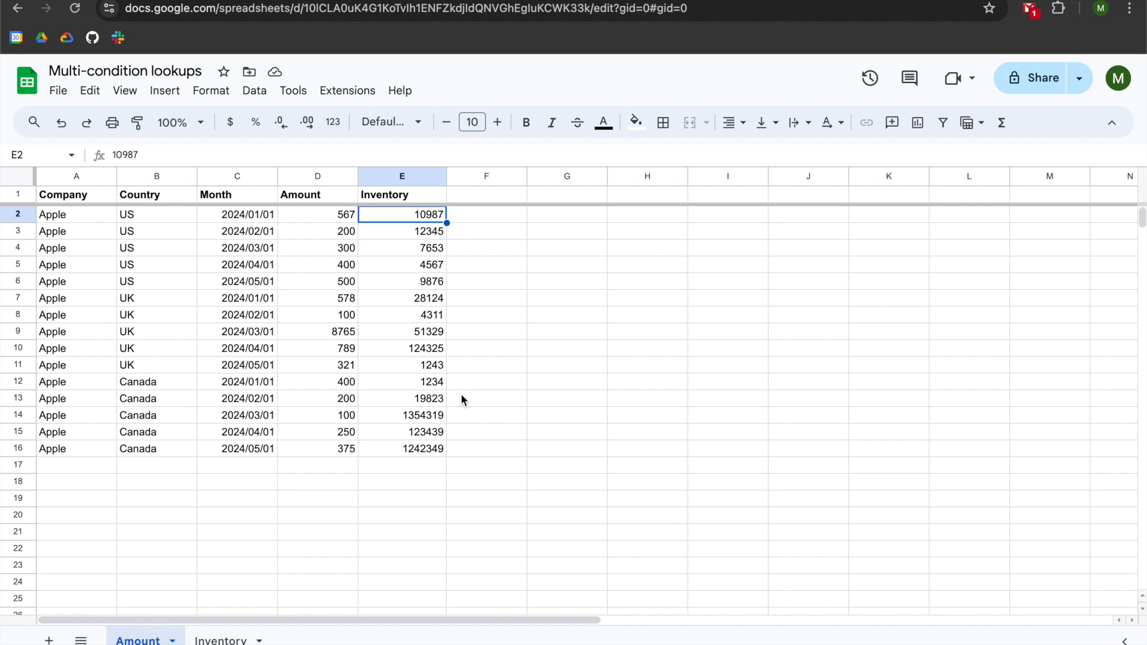
pyautogui.click(435, 415)
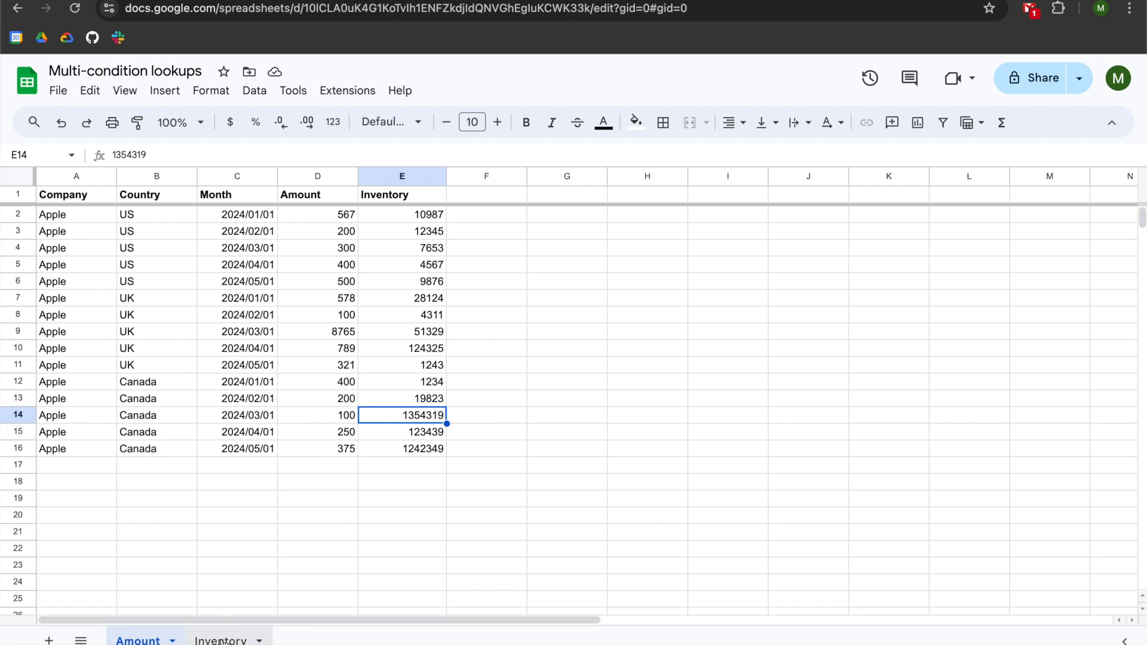
pyautogui.click(221, 641)
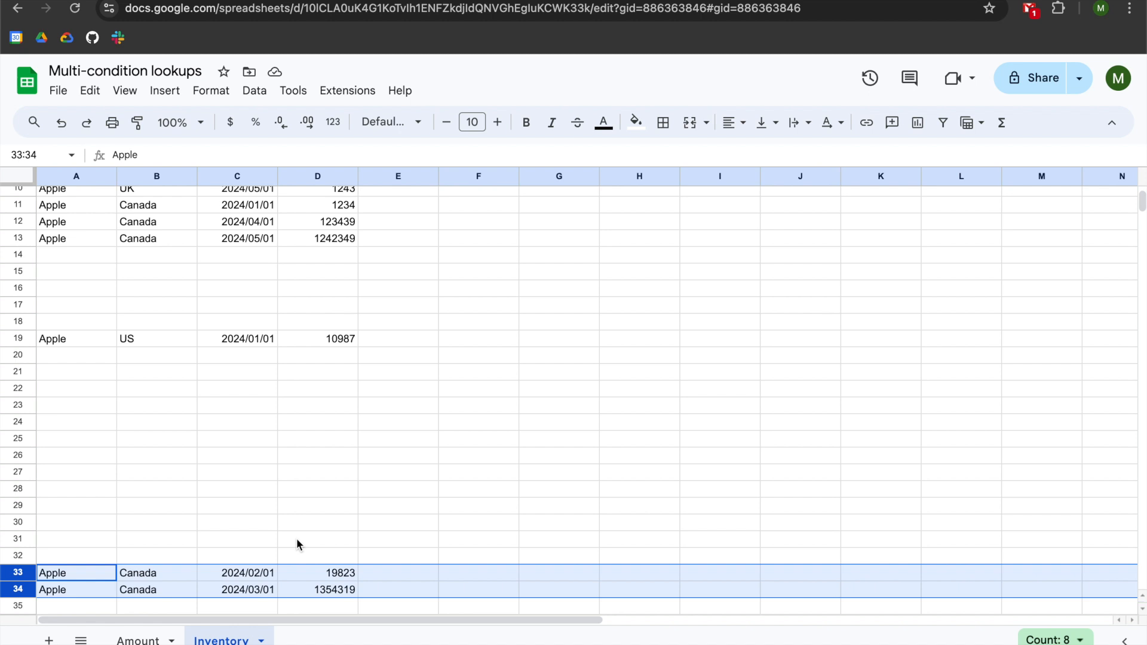
pyautogui.click(328, 591)
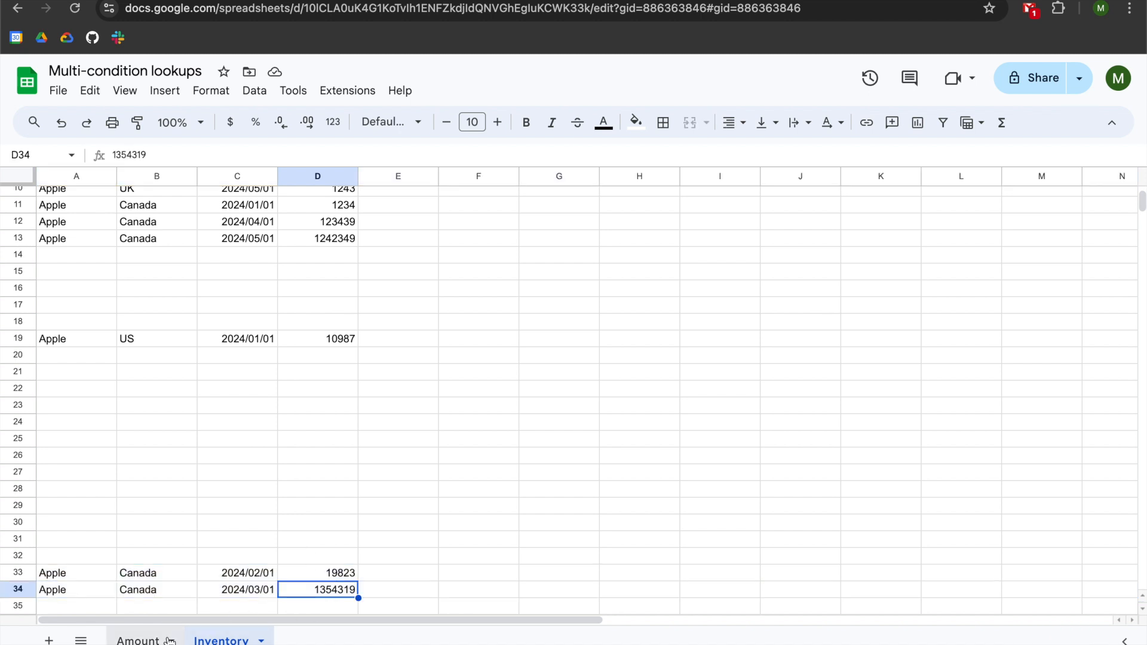
# - Review the search key and the combined Inventory range in the E1 formula of the Amount sheet, leaving it unedited
pyautogui.click(138, 640)
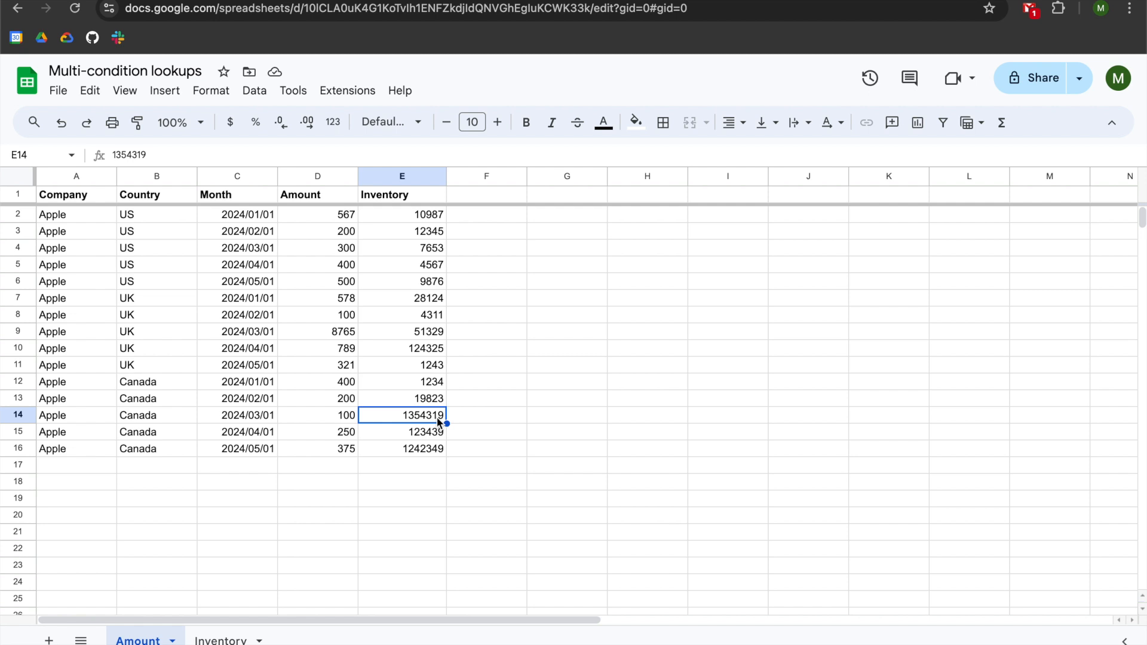
pyautogui.click(392, 199)
pyautogui.press('Return')
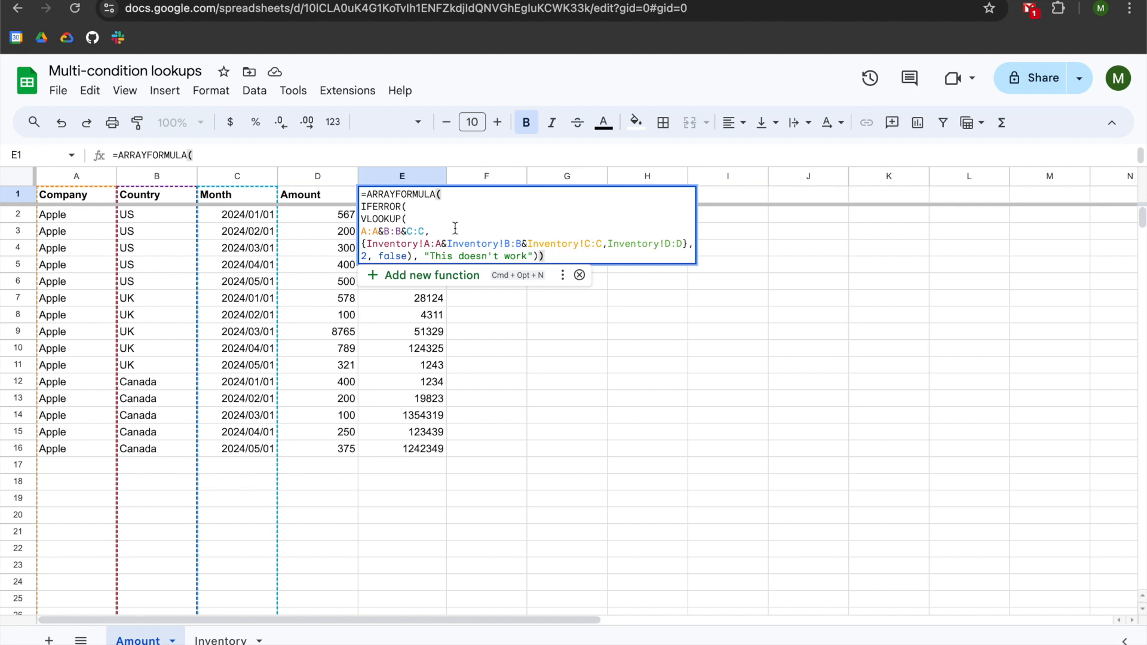
pyautogui.moveTo(425, 232); pyautogui.dragTo(361, 234)
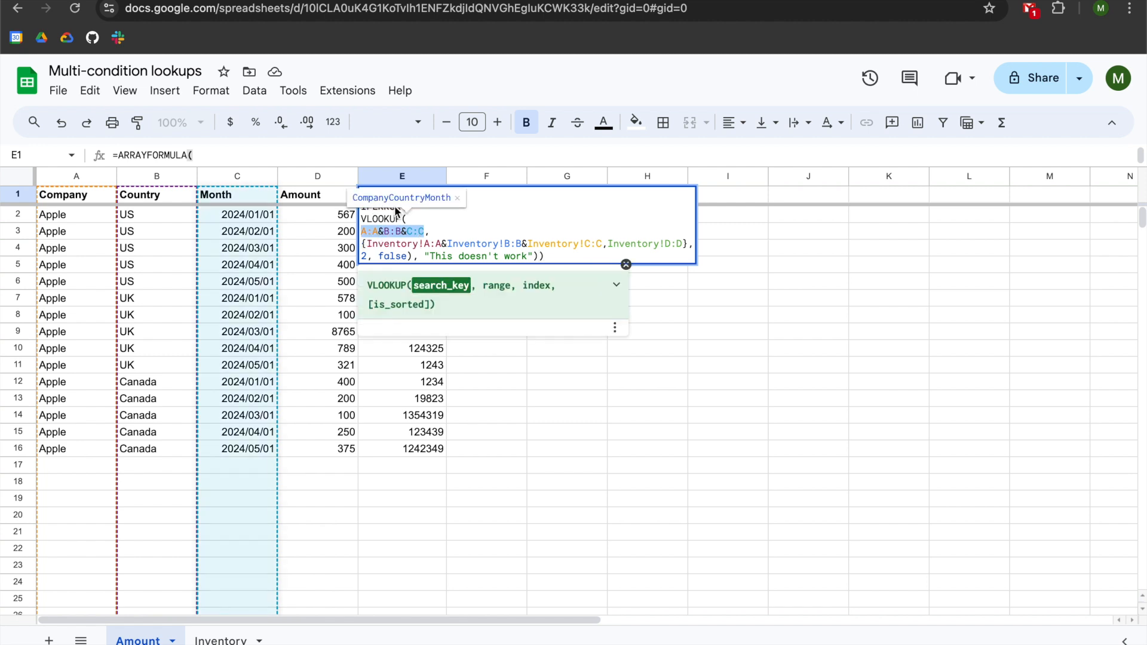
pyautogui.moveTo(361, 244); pyautogui.dragTo(685, 244)
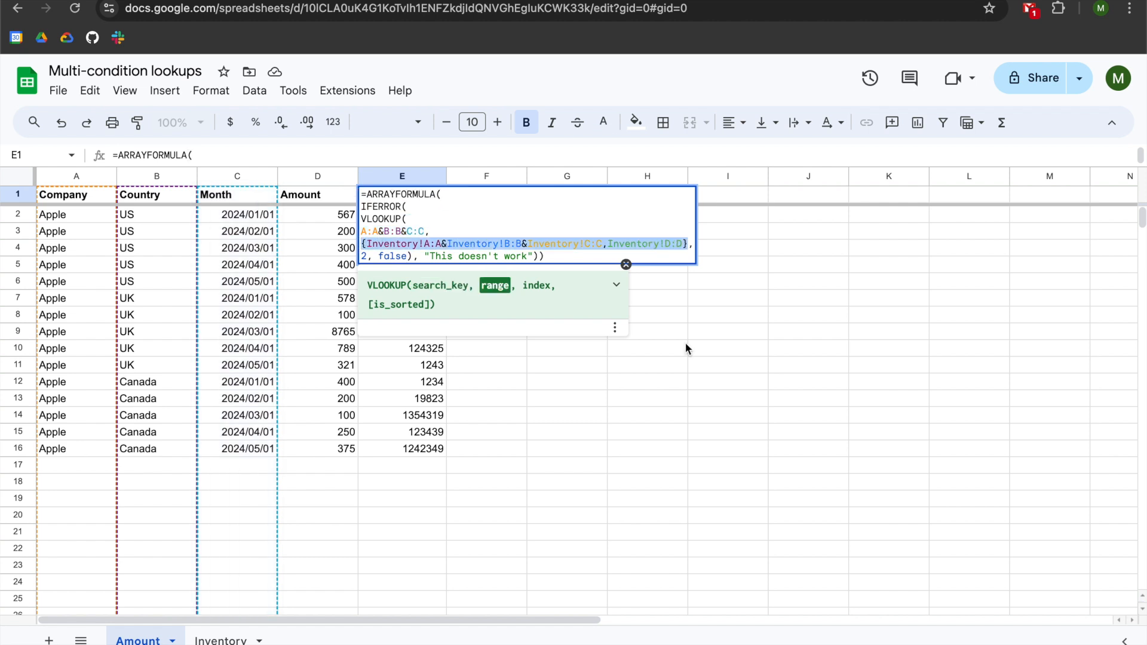
pyautogui.press('Escape')
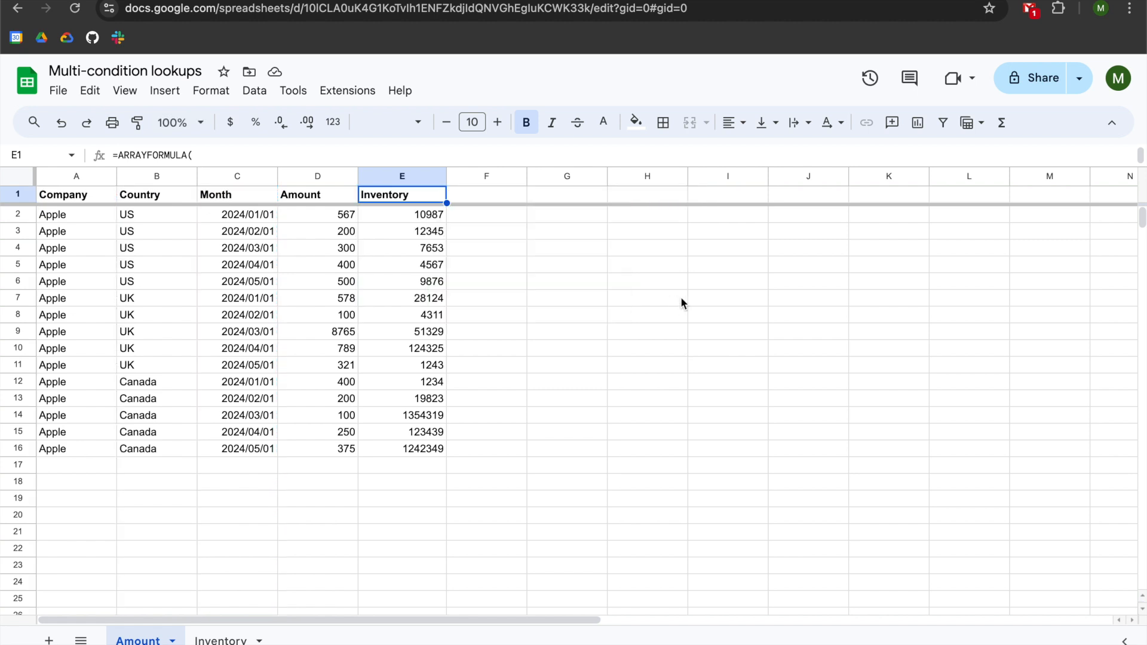
# - Enter the sample words Hello, This and Data as separate values across H3:J3
pyautogui.click(634, 232)
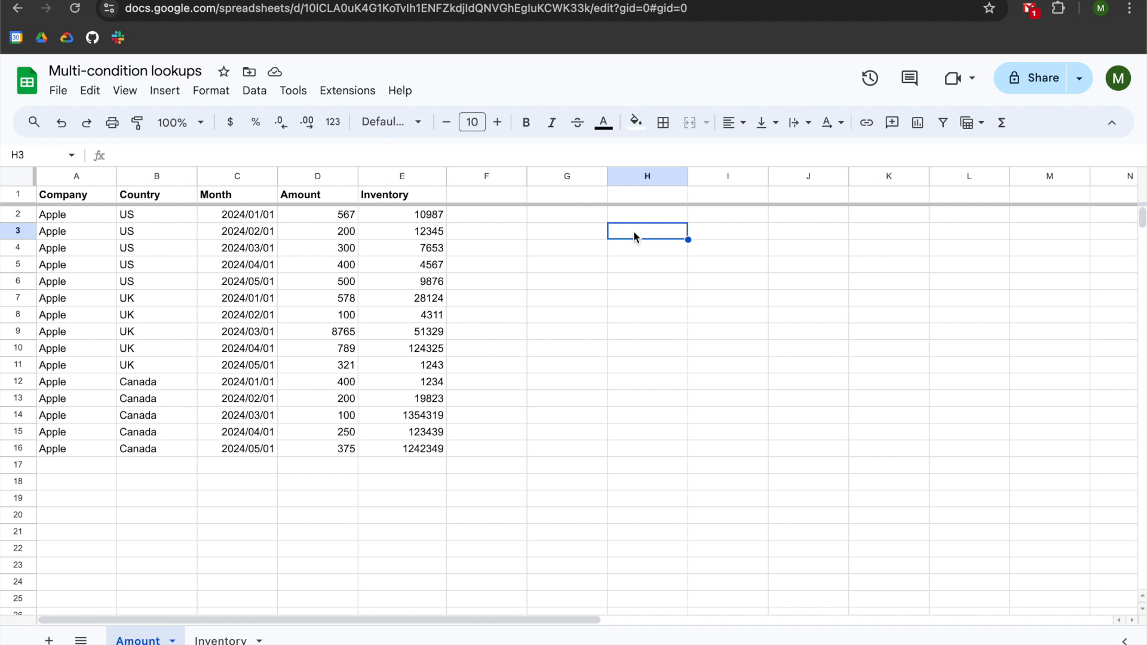
pyautogui.write('Hello')
pyautogui.press('Tab')
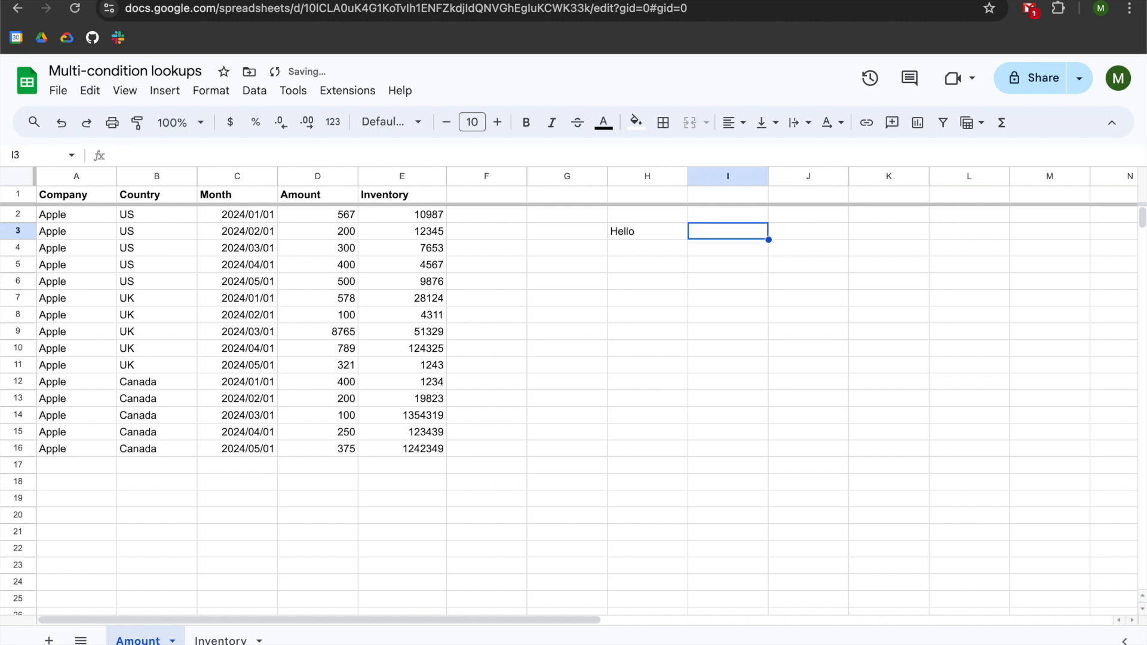
pyautogui.write('This')
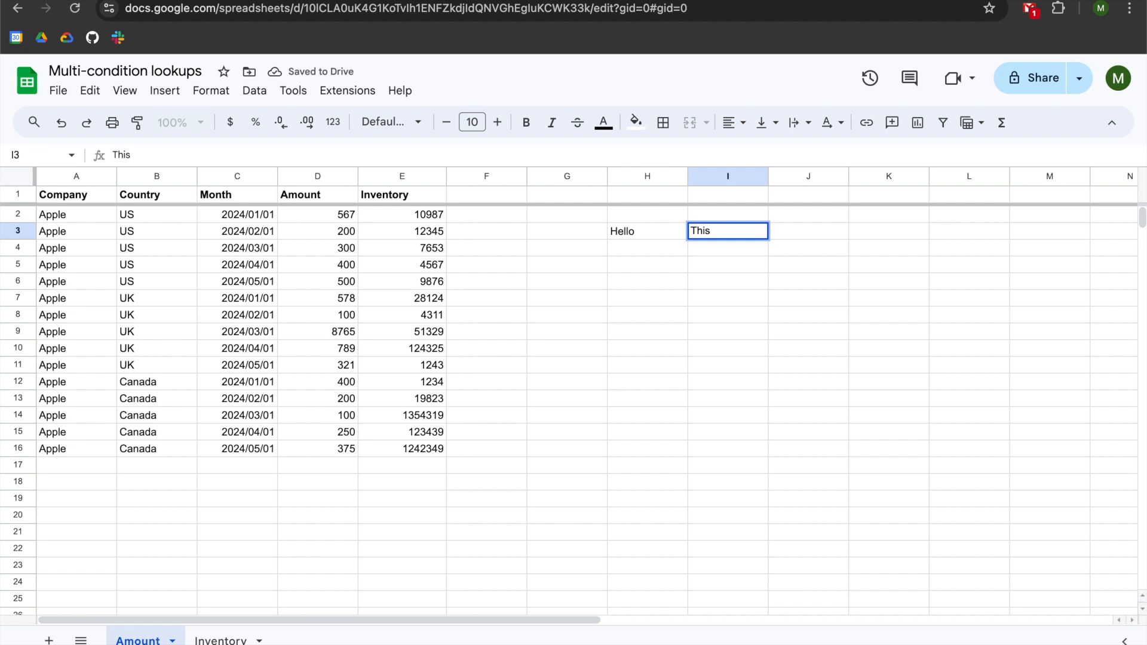
pyautogui.press('Tab')
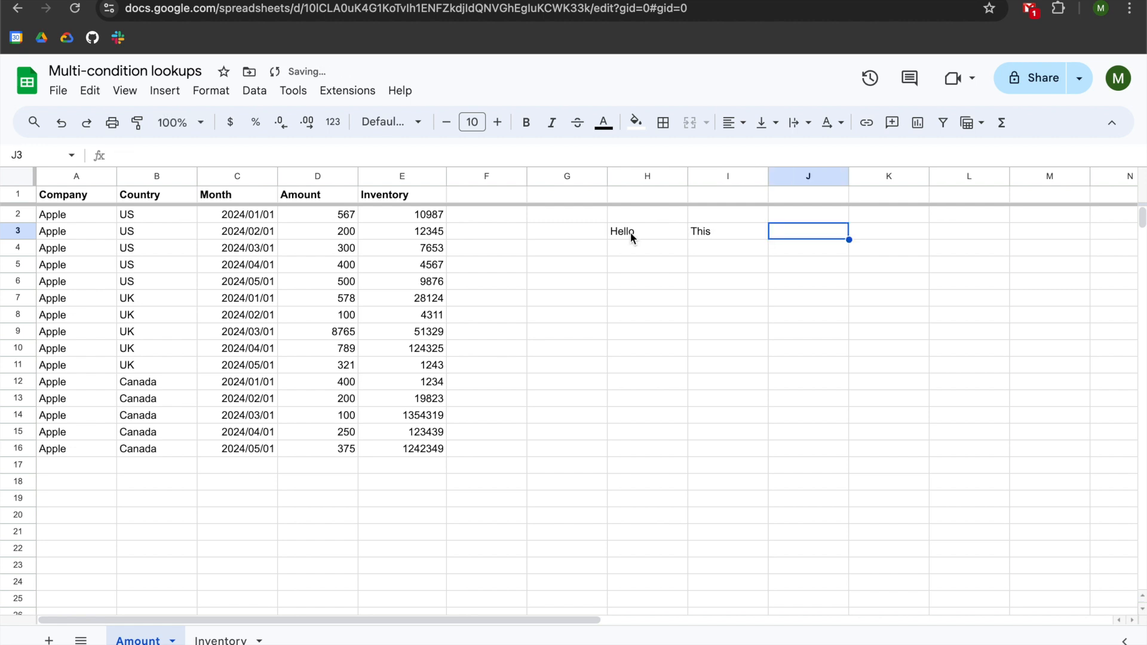
pyautogui.write('Data')
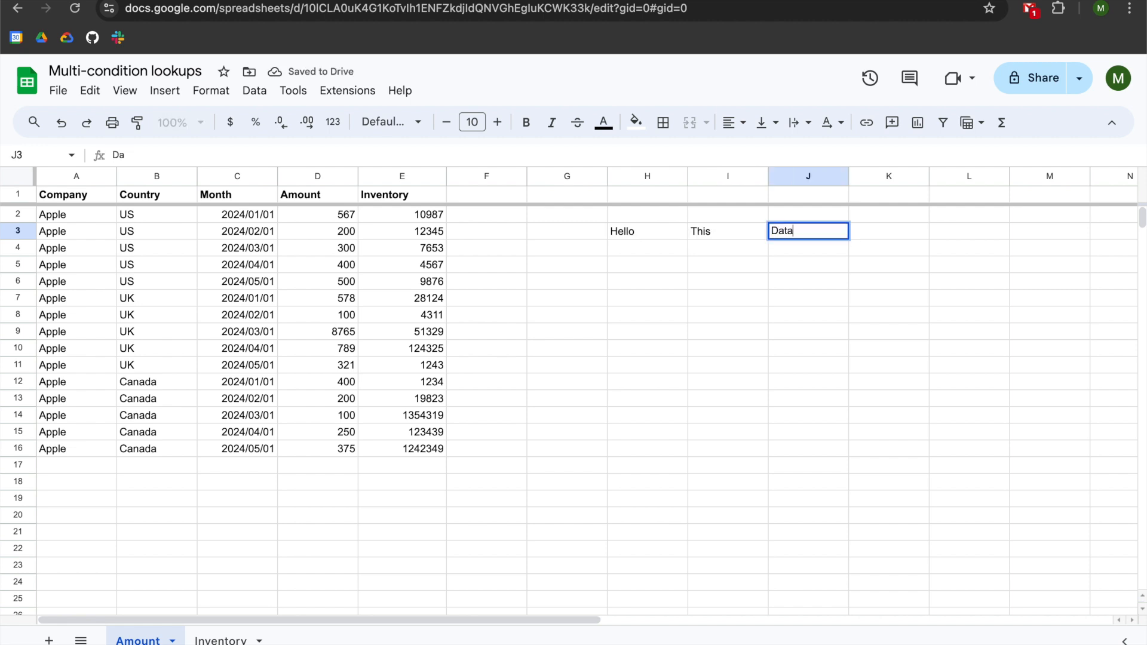
pyautogui.press('Return')
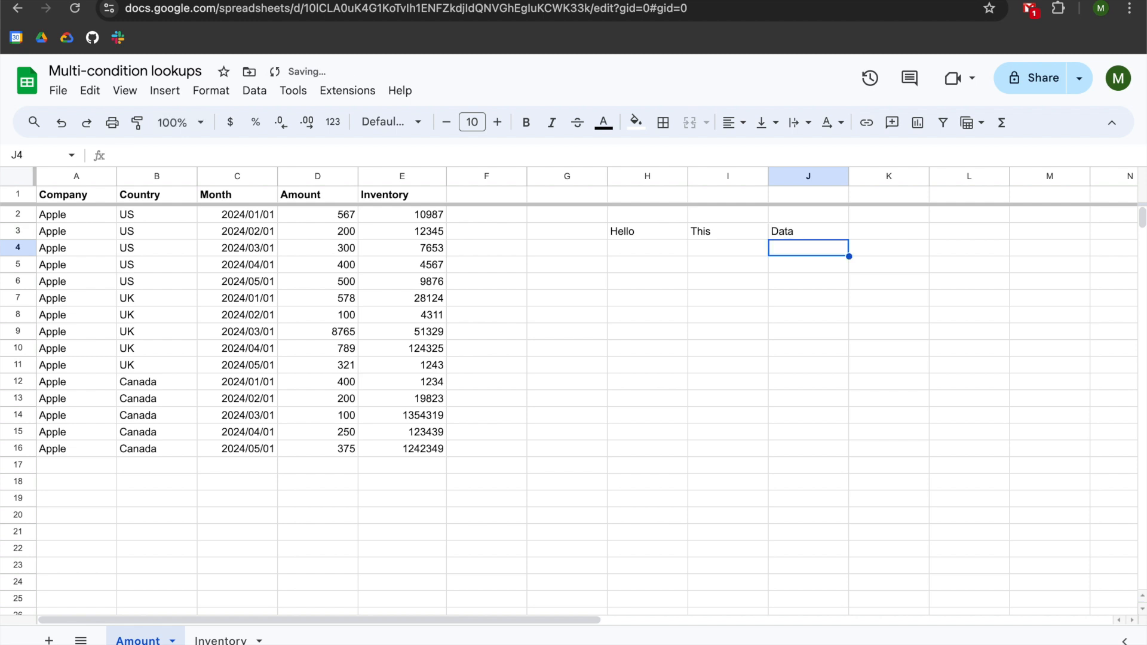
# - Fill the second sample row in H4:J4 with Name, is and a first name
pyautogui.press('Left')
pyautogui.press('Left')
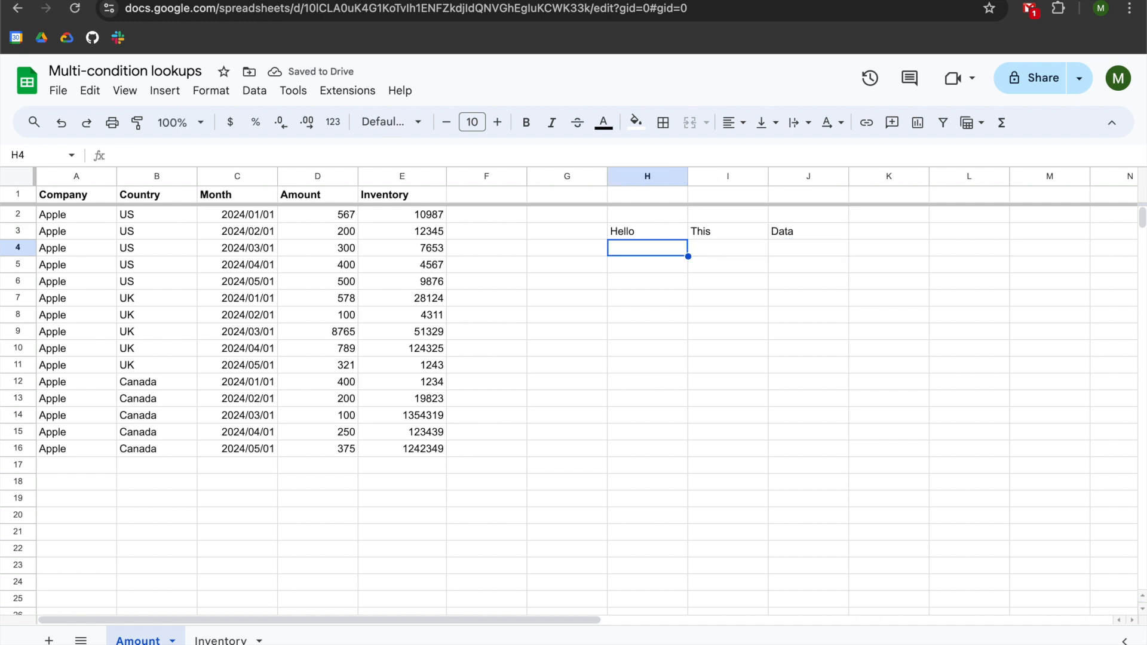
pyautogui.write('Name')
pyautogui.press('Tab')
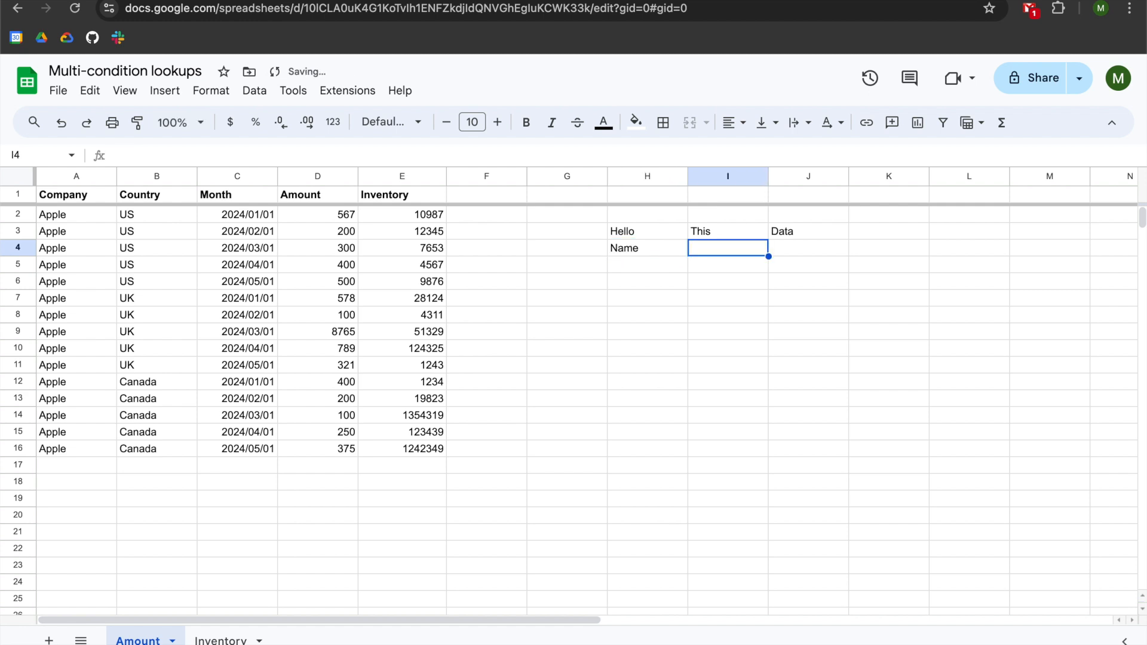
pyautogui.write('is')
pyautogui.press('Tab')
pyautogui.write('Matt')
pyautogui.press('Return')
# - Enter the one-row array formula ={"Hello", "This", "Data"} in H6
pyautogui.press('Down')
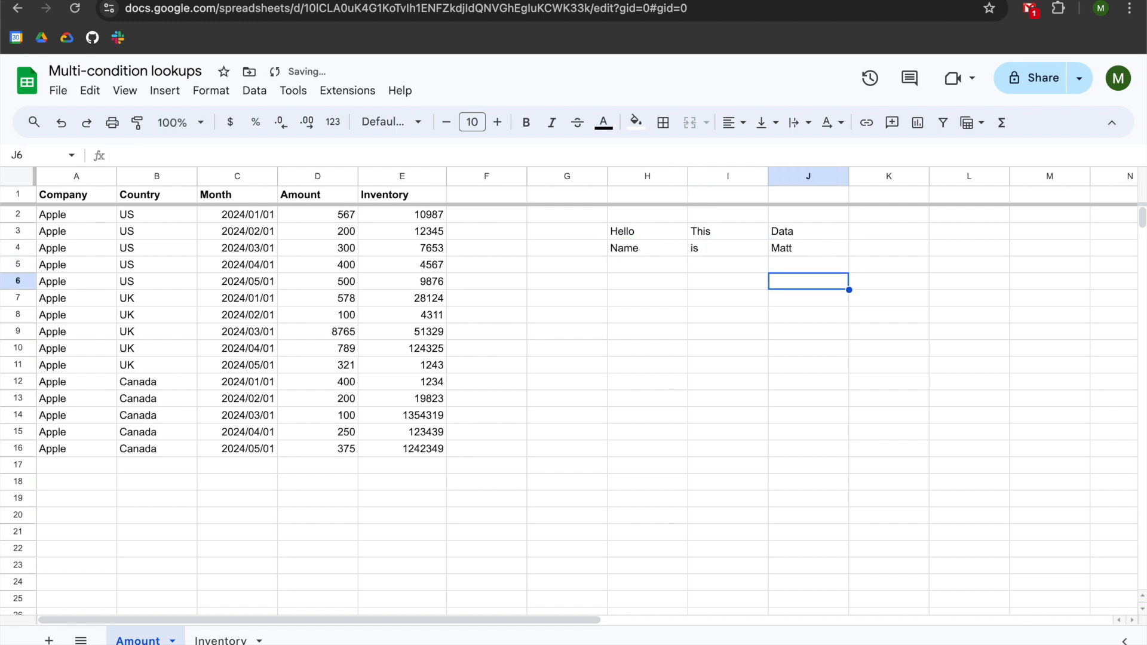
pyautogui.press('Left')
pyautogui.press('Left')
pyautogui.write('=')
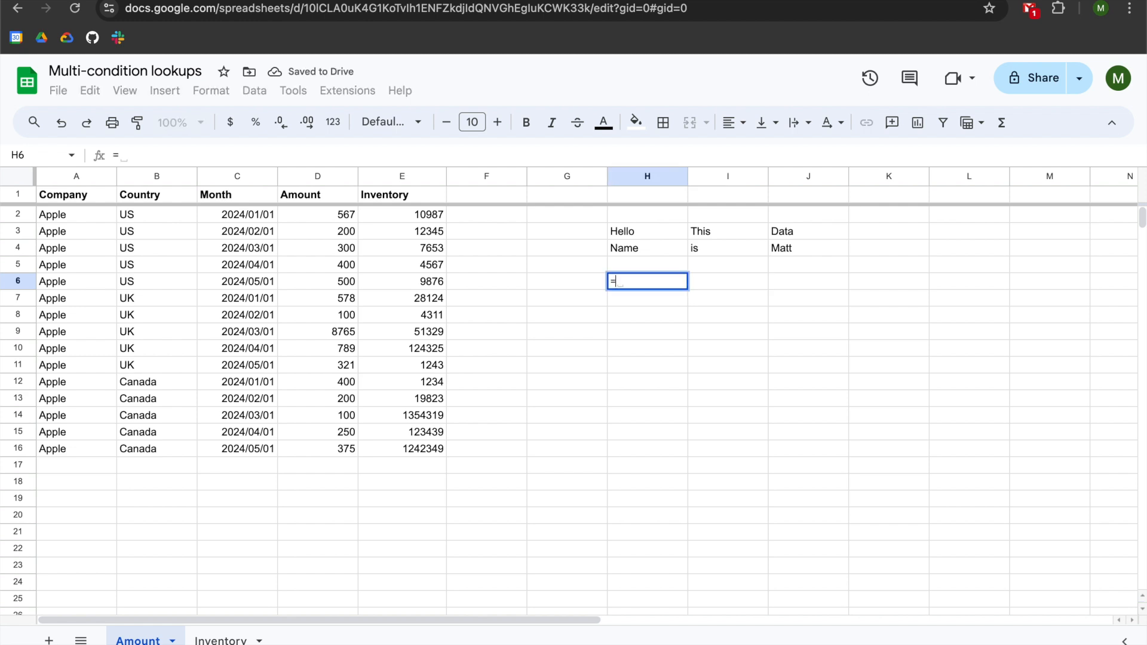
pyautogui.write('{')
pyautogui.write('"Hello')
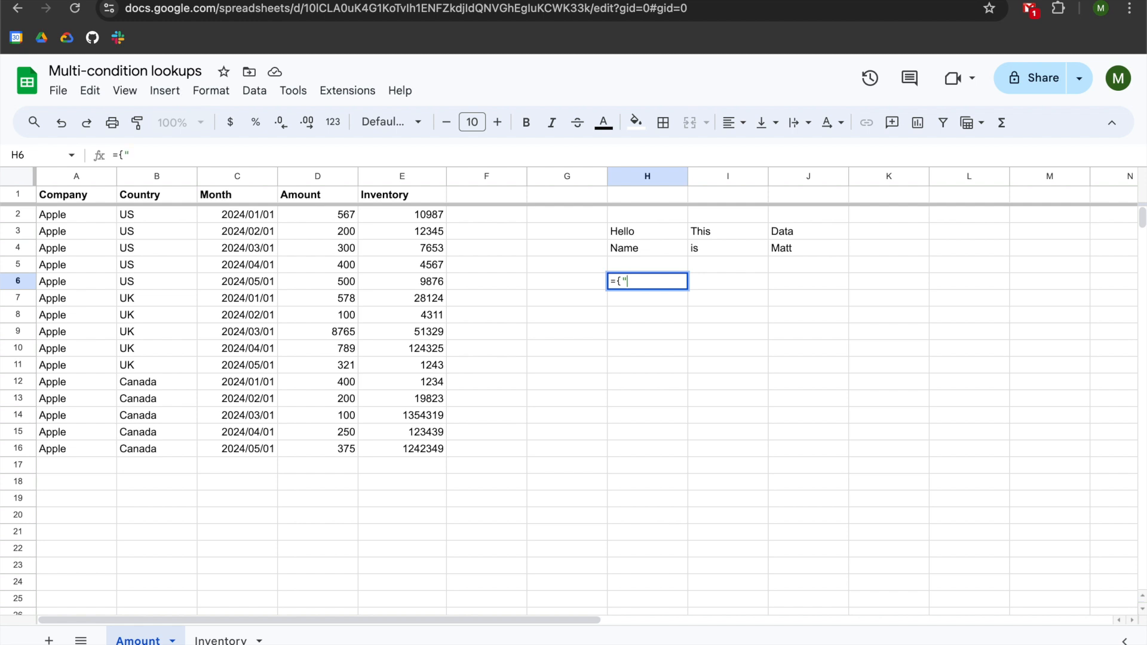
pyautogui.write('", ')
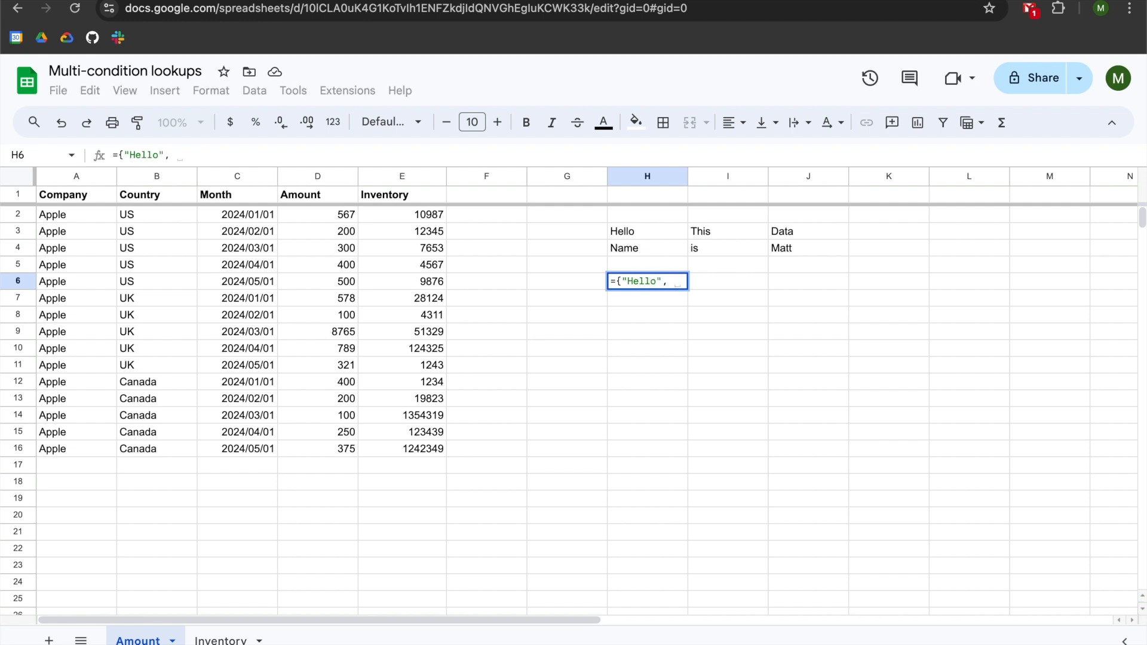
pyautogui.write('"This", "')
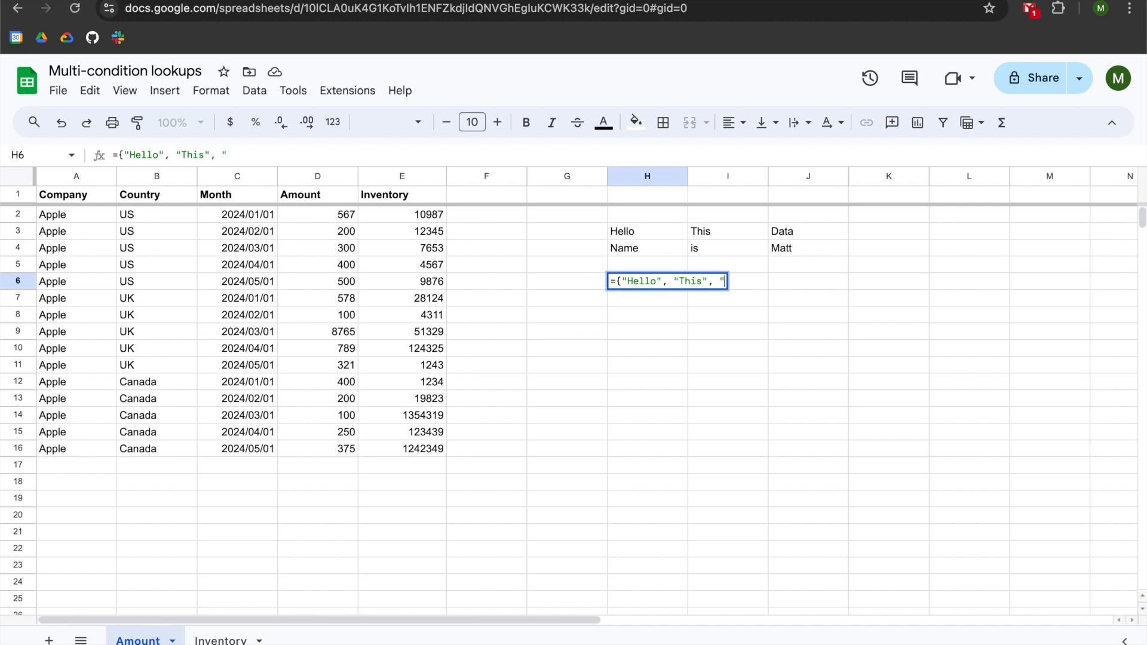
pyautogui.write('Data"}')
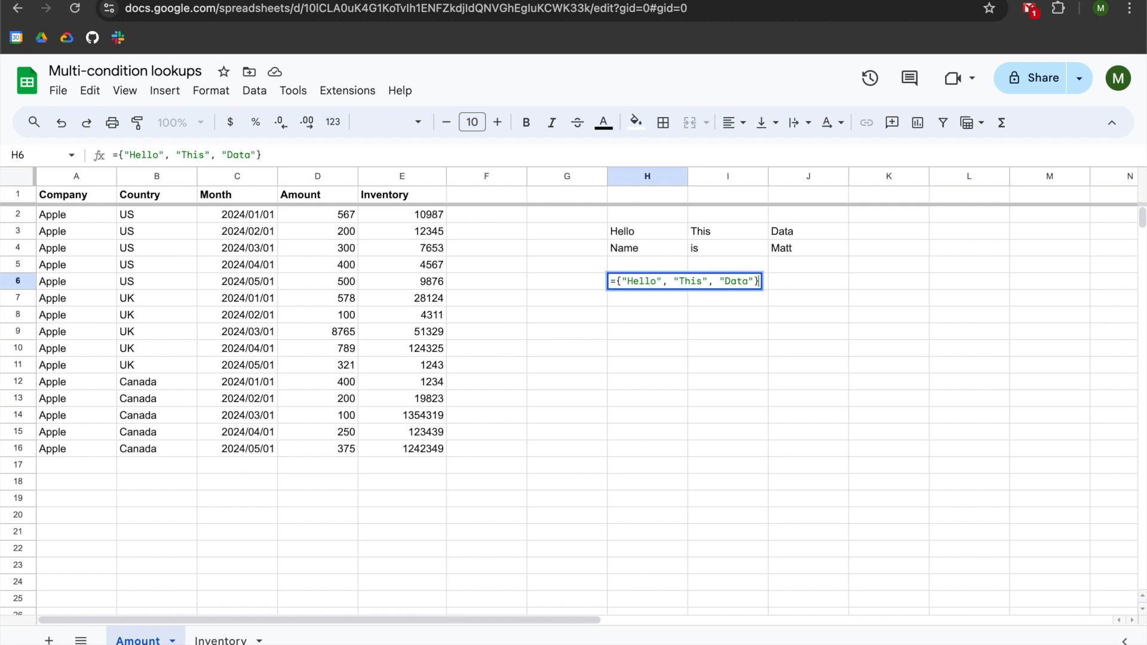
pyautogui.press('Return')
# - Split the H6 array formula over several lines and add a semicolon-separated second row with "Name", "Is" and a first name
pyautogui.press('Up')
pyautogui.press('Return')
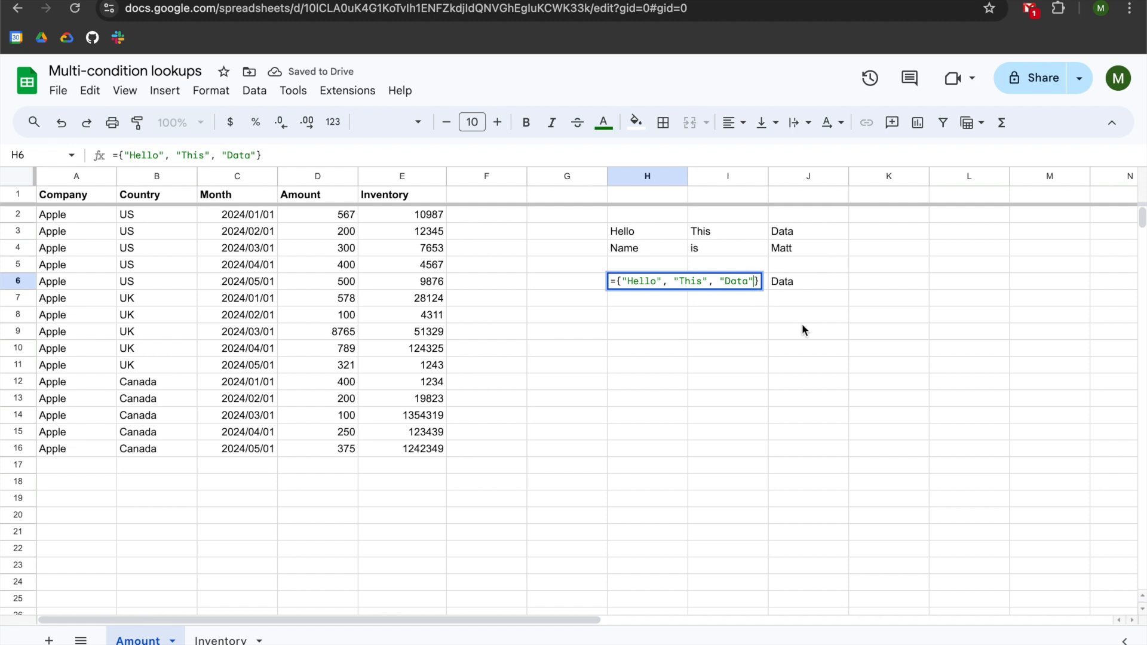
pyautogui.hotkey('alt', 'Return')
pyautogui.click(621, 281)
pyautogui.hotkey('alt', 'Return')
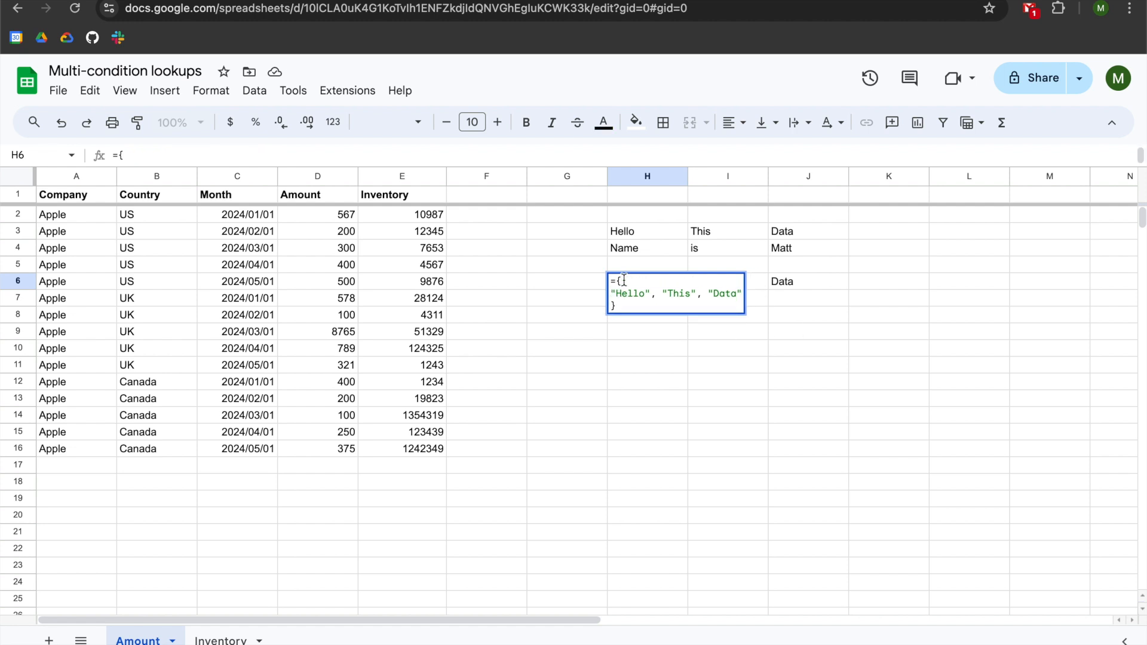
pyautogui.press('End')
pyautogui.write(';')
pyautogui.hotkey('alt', 'Return')
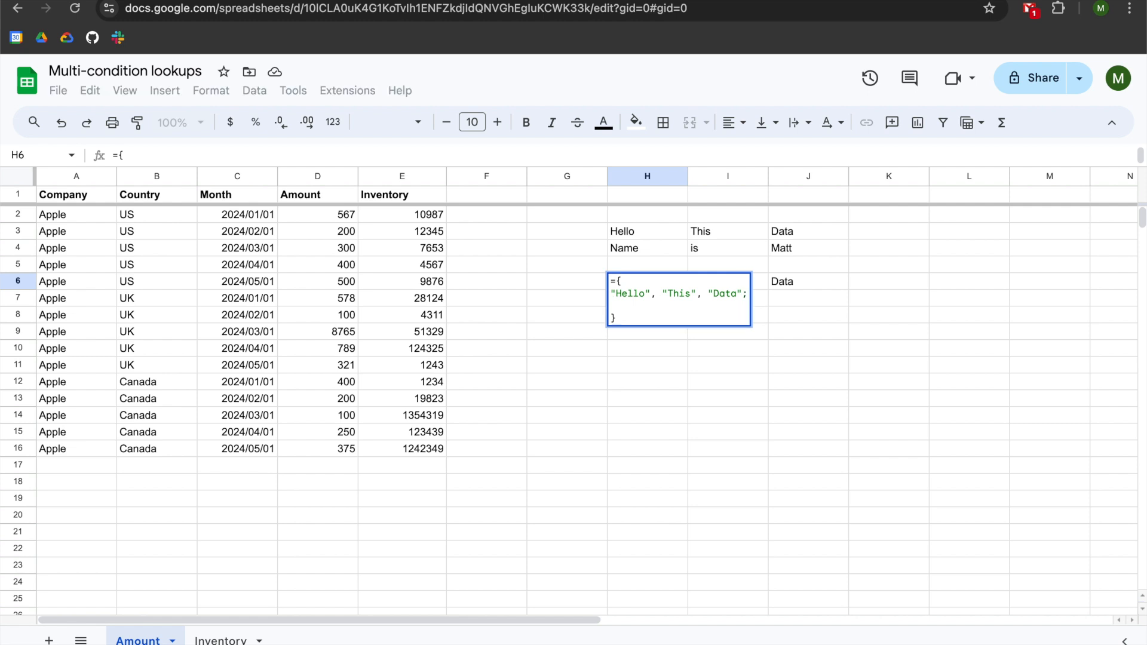
pyautogui.write('"Name')
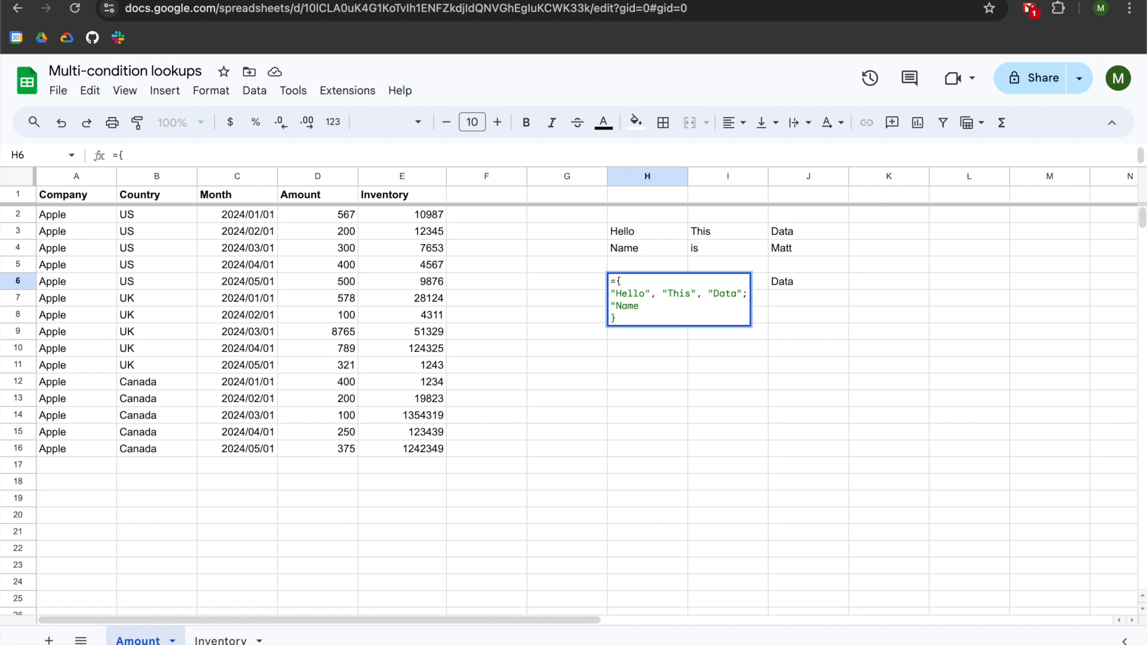
pyautogui.write('", "Is", "Matt"')
pyautogui.press('Return')
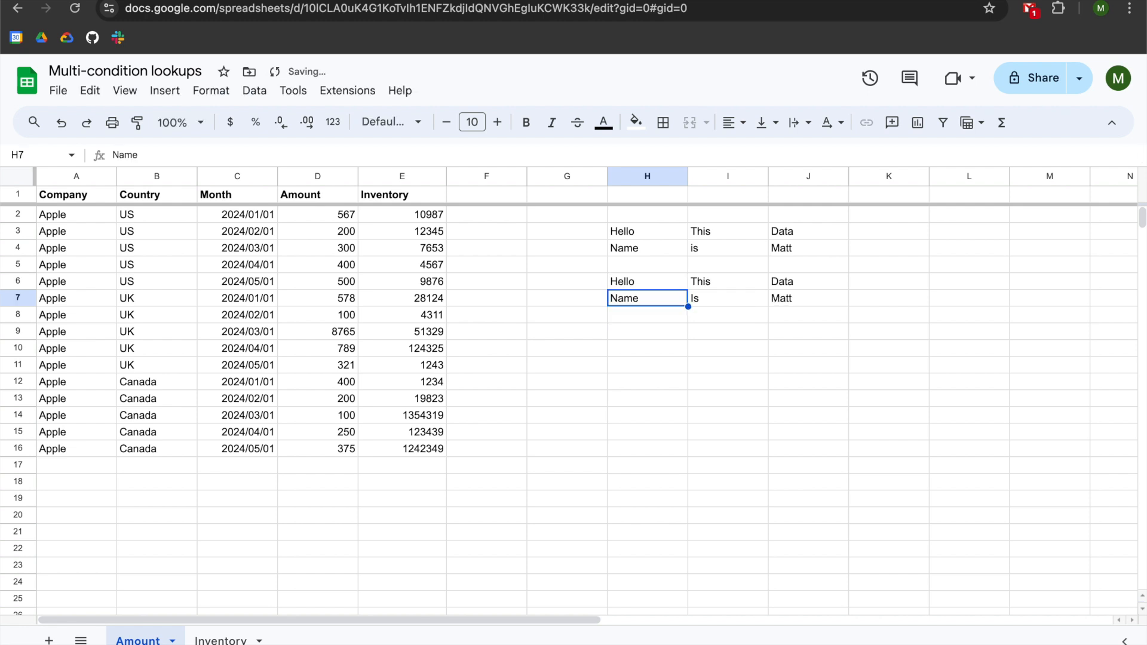
# - Clear the individually entered values in H4, I3 and J4
pyautogui.press('Up')
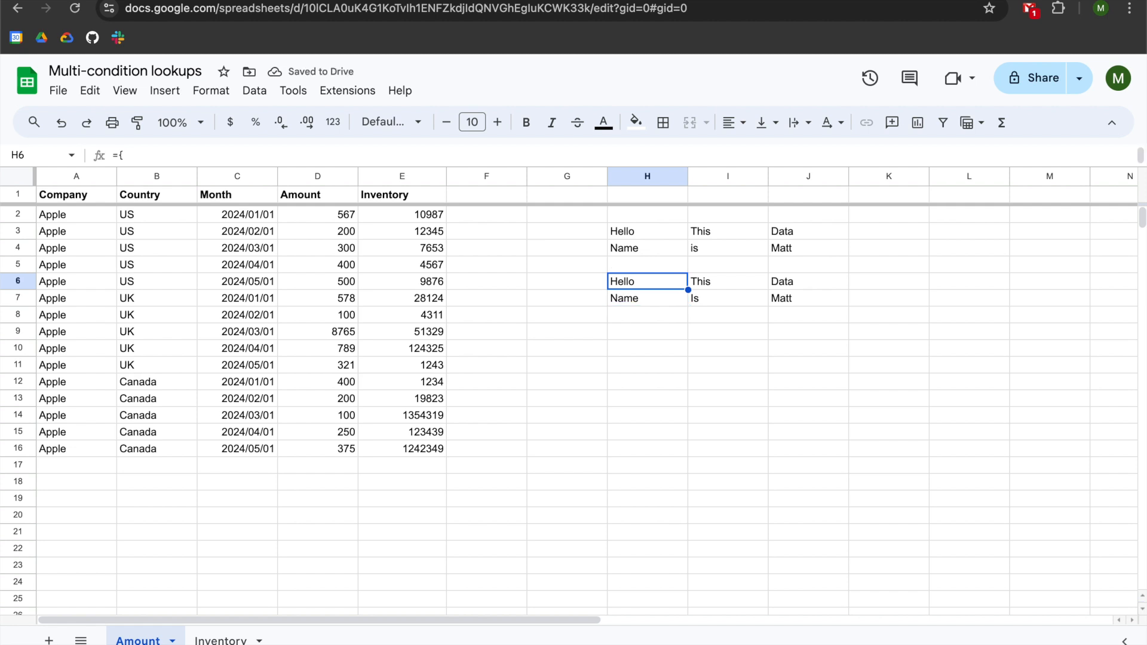
pyautogui.press('Up')
pyautogui.press('Up')
pyautogui.press('Delete')
pyautogui.press('Right')
pyautogui.press('Up')
pyautogui.press('Delete')
pyautogui.press('Down')
pyautogui.press('Right')
pyautogui.press('Delete')
pyautogui.press('Left')
pyautogui.press('Left')
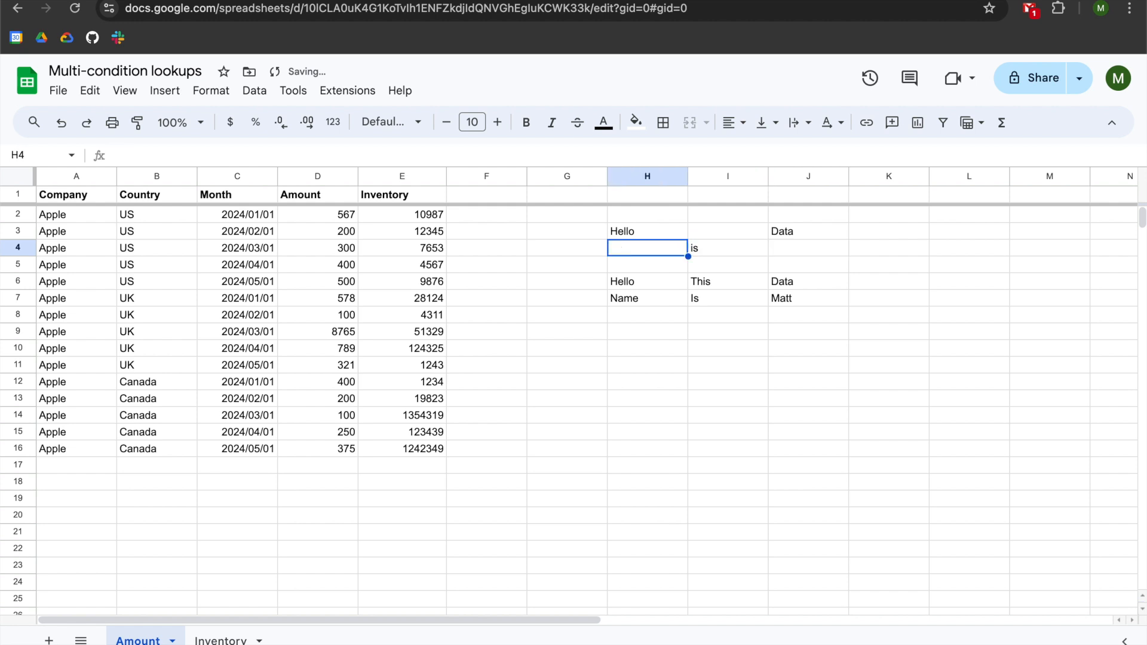
# - Compare the individually entered cells in H3:J4 with the array output in H6:J7
pyautogui.press('Up')
pyautogui.press('Right')
pyautogui.press('Right')
pyautogui.press('Down')
pyautogui.press('Left')
pyautogui.press('Left')
pyautogui.press('Down')
pyautogui.press('Down')
pyautogui.press('Down')
pyautogui.press('Up')
pyautogui.press('Down')
pyautogui.press('Right')
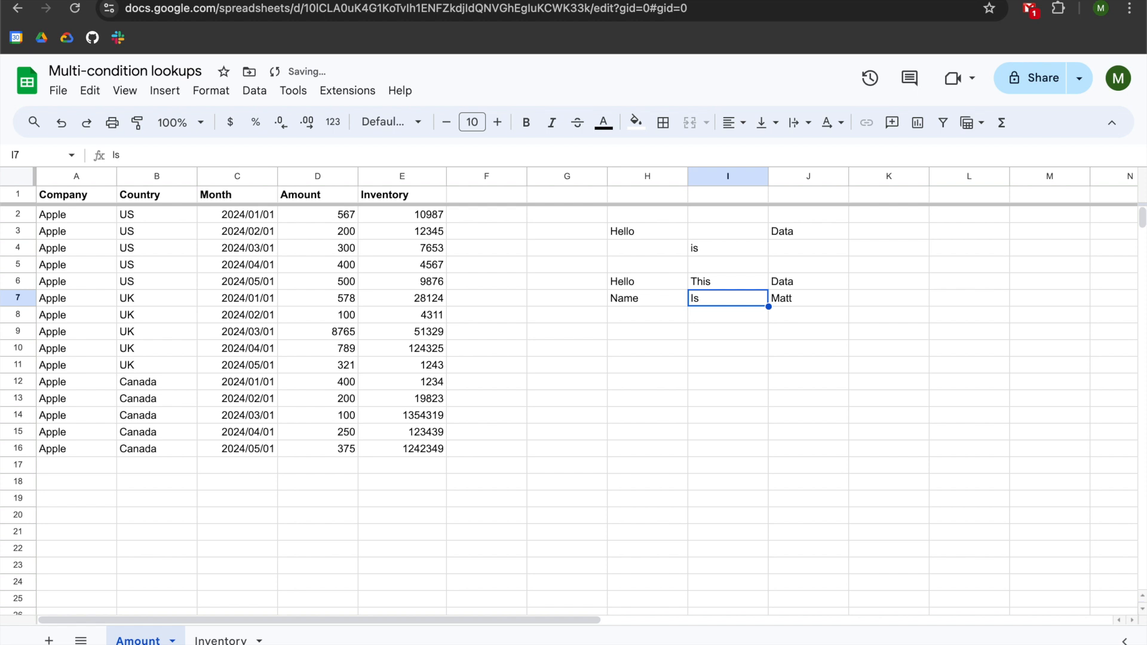
# - Inspect the comma and semicolon separators in the H6 array formula, leaving it unedited
pyautogui.press('Up')
pyautogui.press('Left')
pyautogui.press('Return')
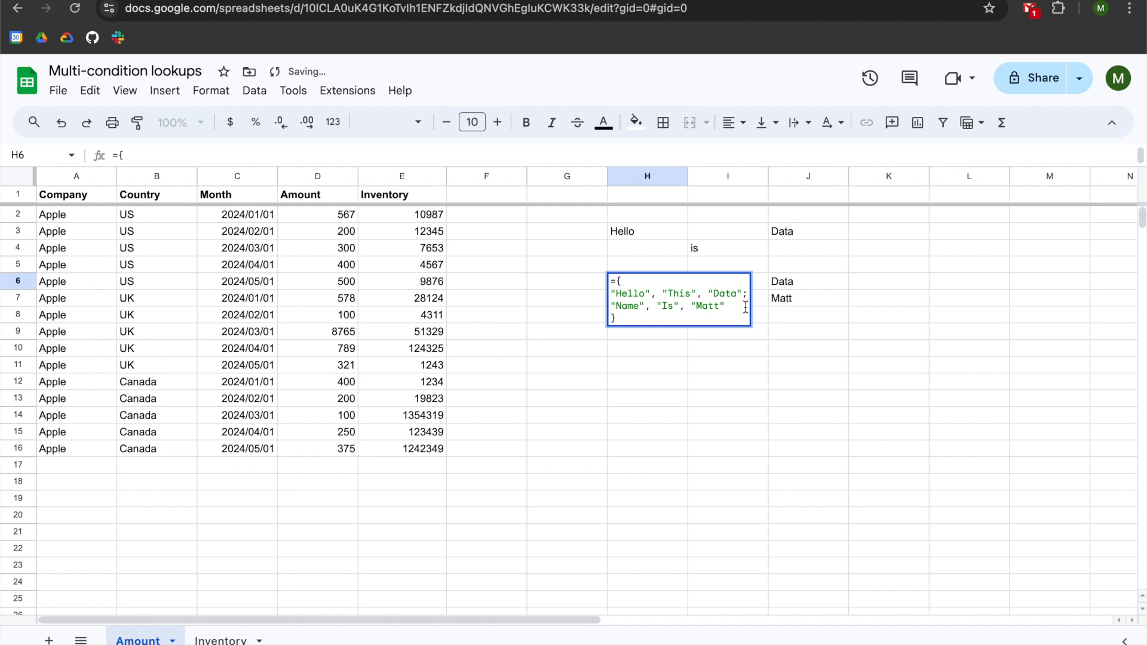
pyautogui.press('Return')
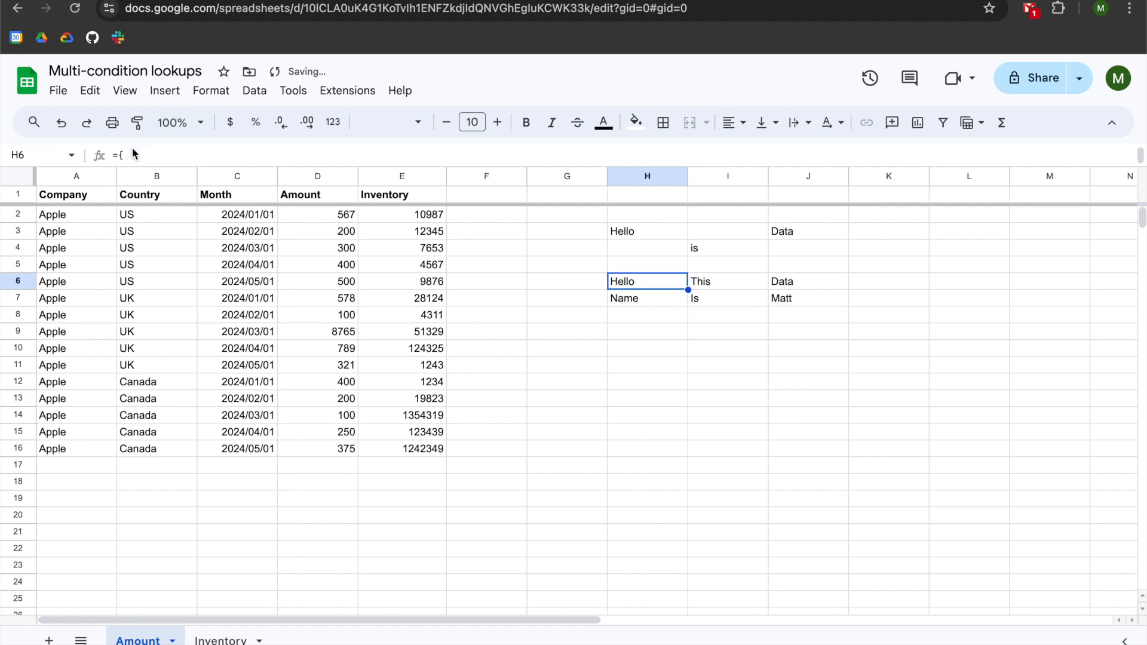
# - Examine how the curly-brace array is used as the lookup range in the E1 formula, leaving it unedited
pyautogui.doubleClick(67, 196)
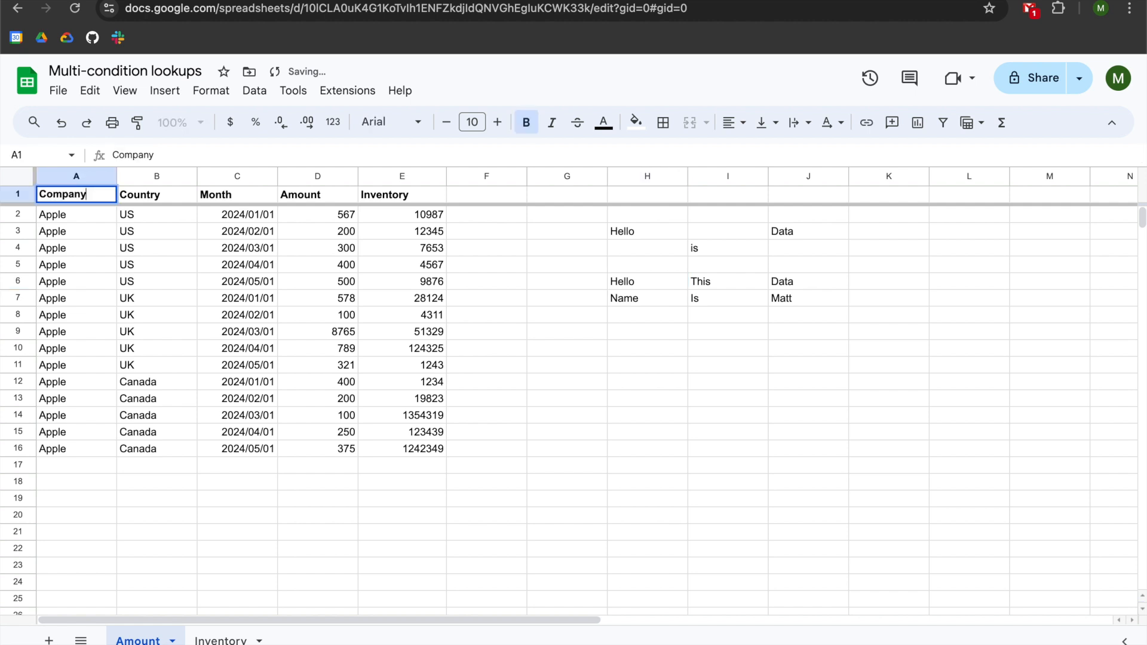
pyautogui.press('Tab')
pyautogui.press('Tab')
pyautogui.press('Tab')
pyautogui.press('Tab')
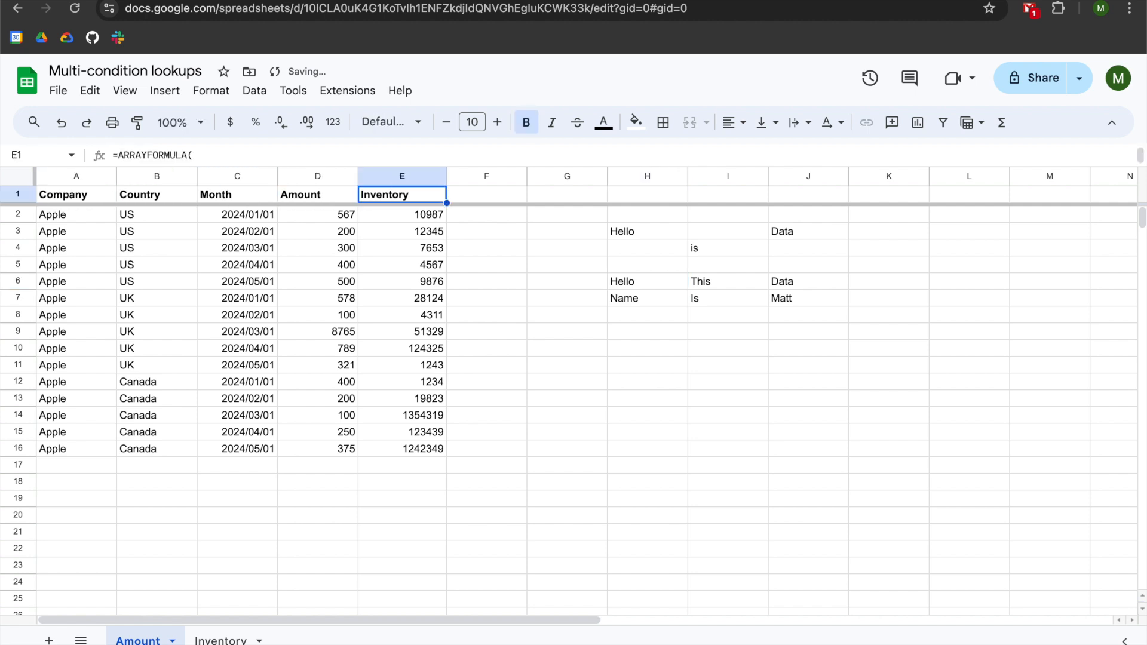
pyautogui.write('=ARRAYFORMULA( IFERROR( VLOOKUP( A:A&B:B&C:C, {Inventory!A:A&Inventory!B:B&Inventory!C:C,Inventory!D:D}, 2, false), "This doesn\'t work"))')
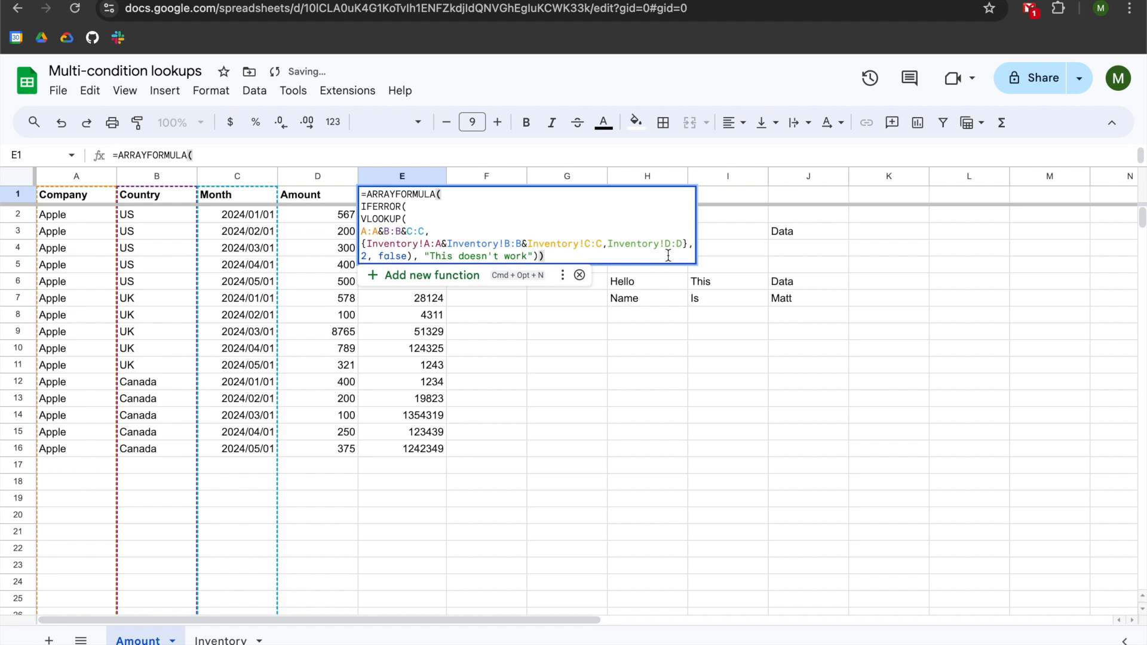
pyautogui.press('Escape')
# - Clear all the sample data and the array formula from H3:J7
pyautogui.moveTo(626, 230); pyautogui.dragTo(795, 306)
pyautogui.press('Delete')
# - Enter the array formula ={A2&B2&C2} in H2 to concatenate the first row's company, country and month
pyautogui.press('Up')
pyautogui.write('={')
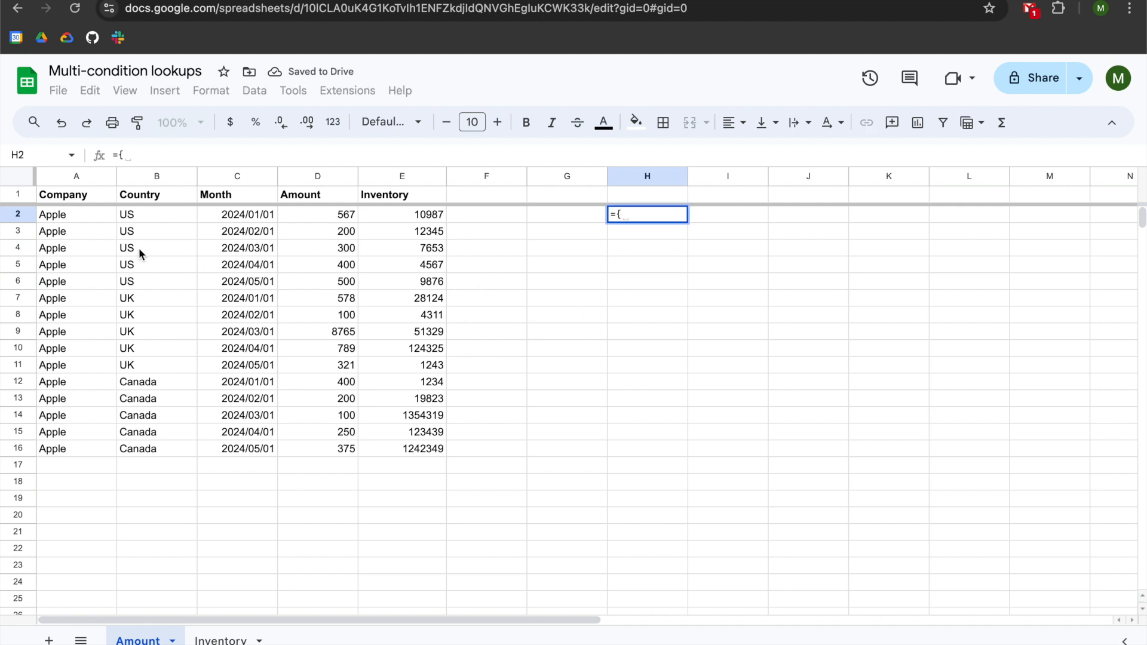
pyautogui.click(63, 213)
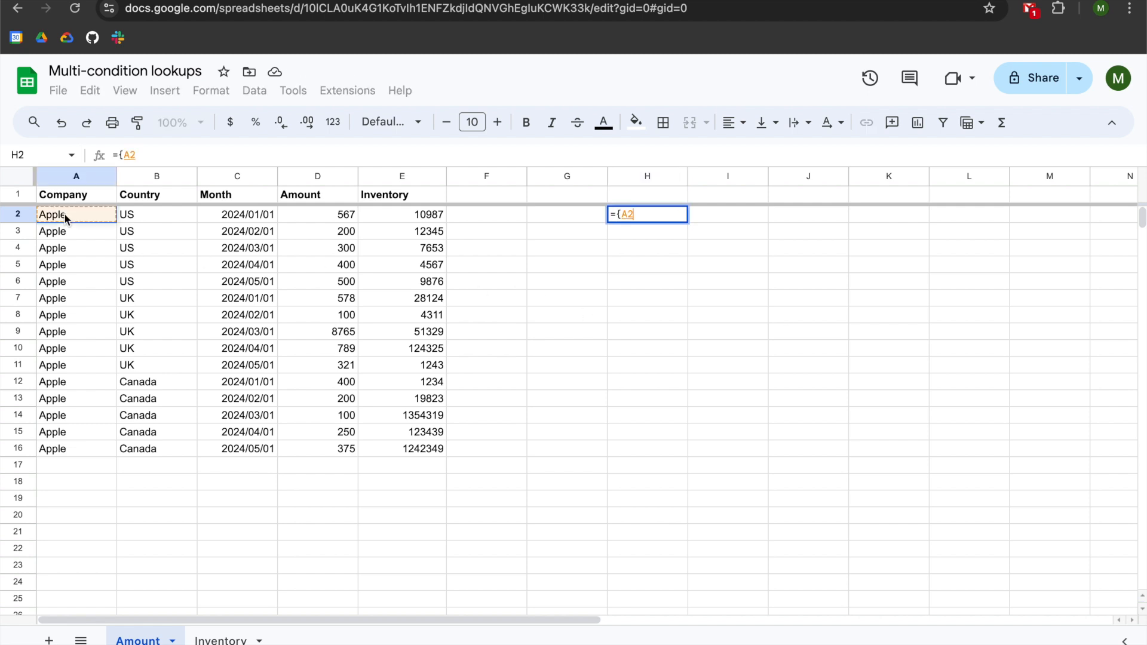
pyautogui.write('&')
pyautogui.click(141, 215)
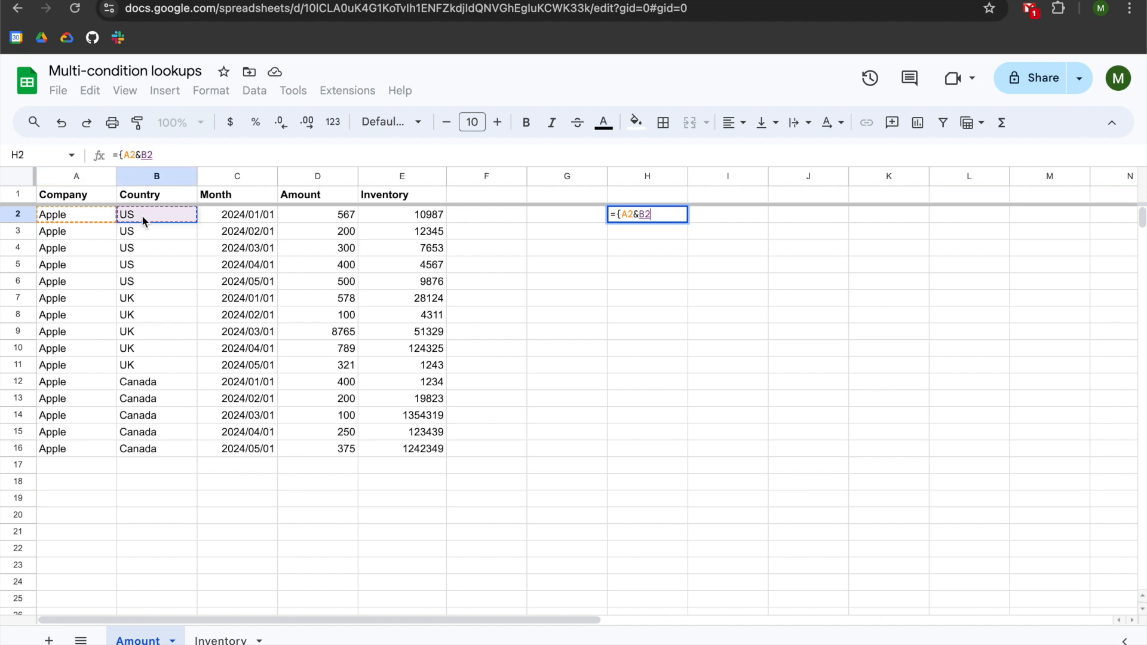
pyautogui.write('&')
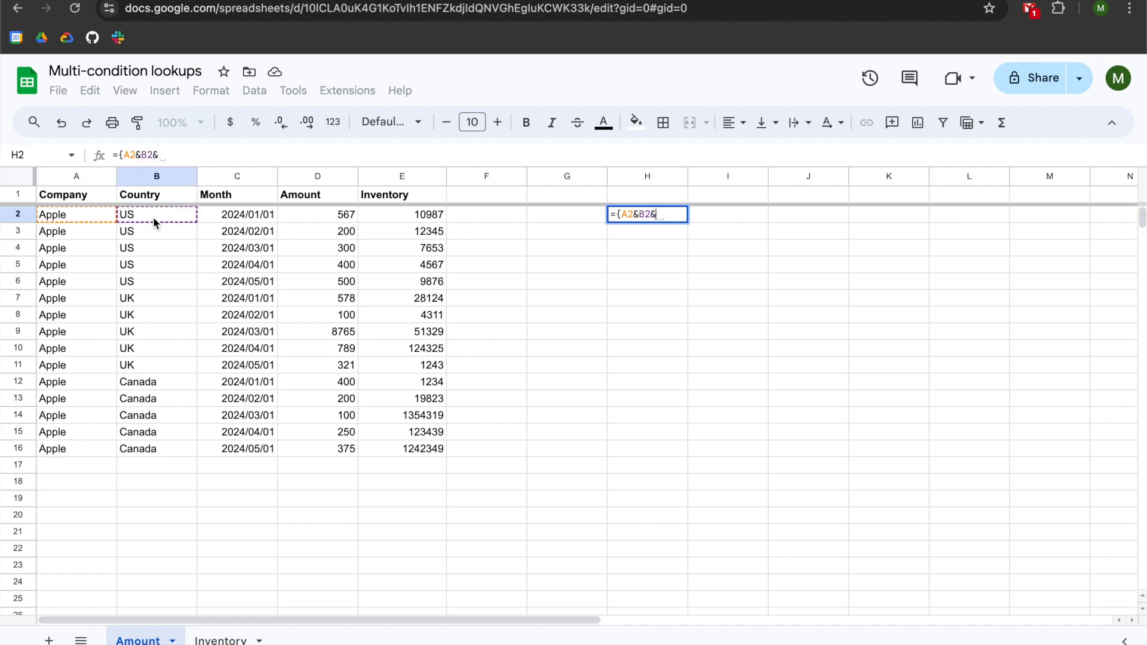
pyautogui.click(229, 222)
pyautogui.write('}')
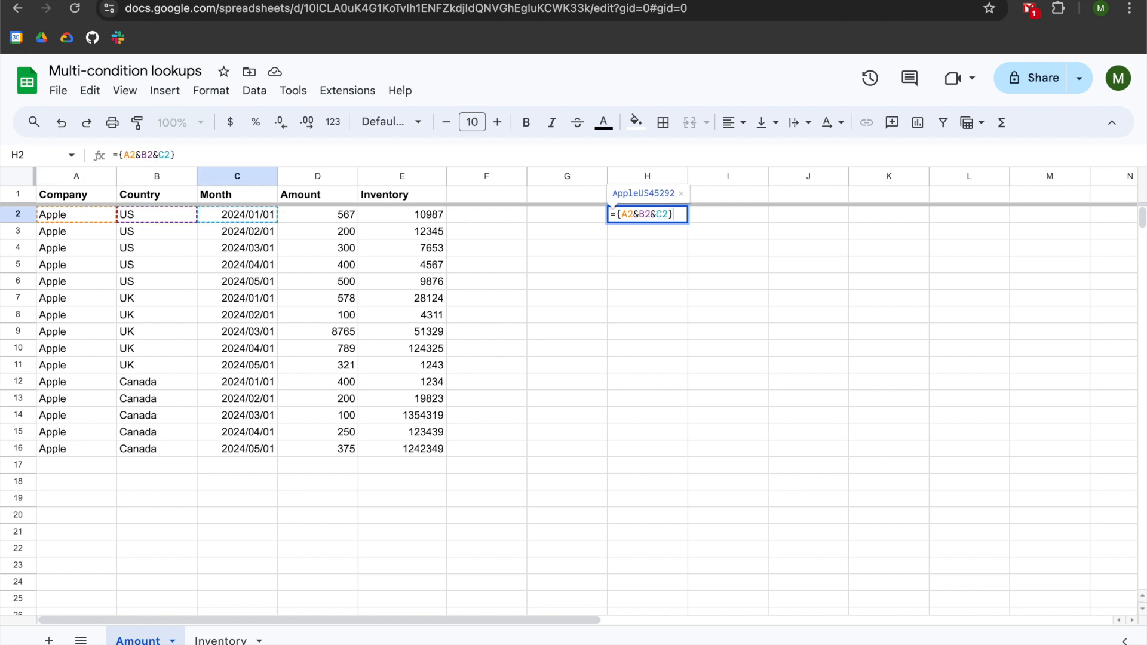
pyautogui.press('Return')
pyautogui.press('Up')
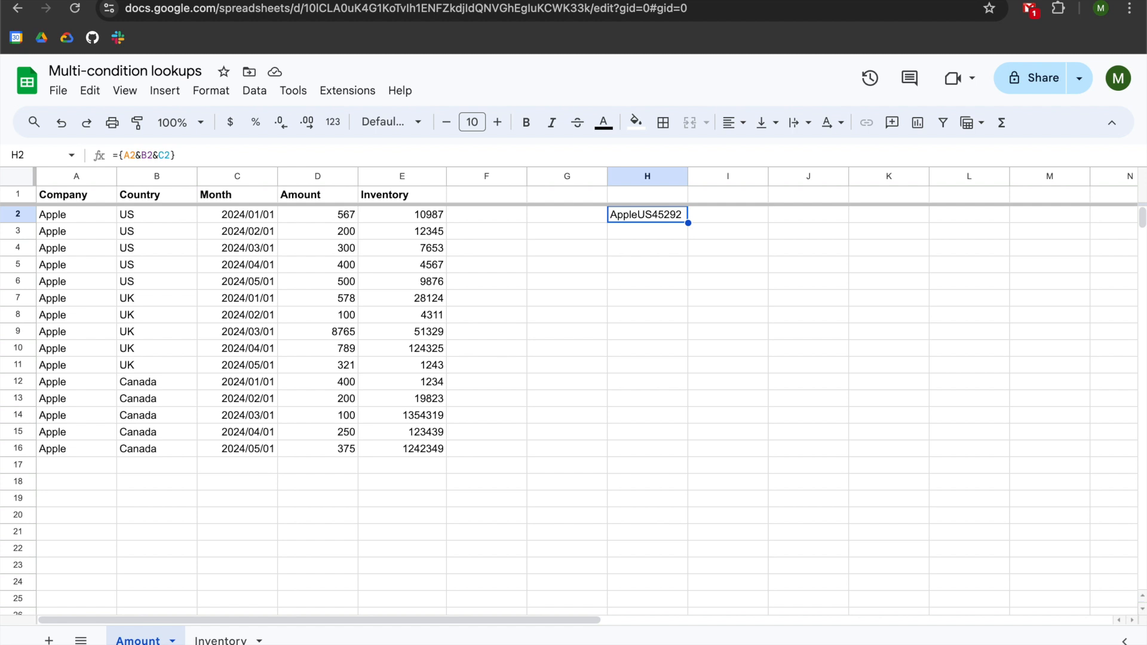
# - Compare the concatenated key formula in H2 with the A:A&B:B&C:C search key in the E1 formula, leaving both unedited
pyautogui.press('Return')
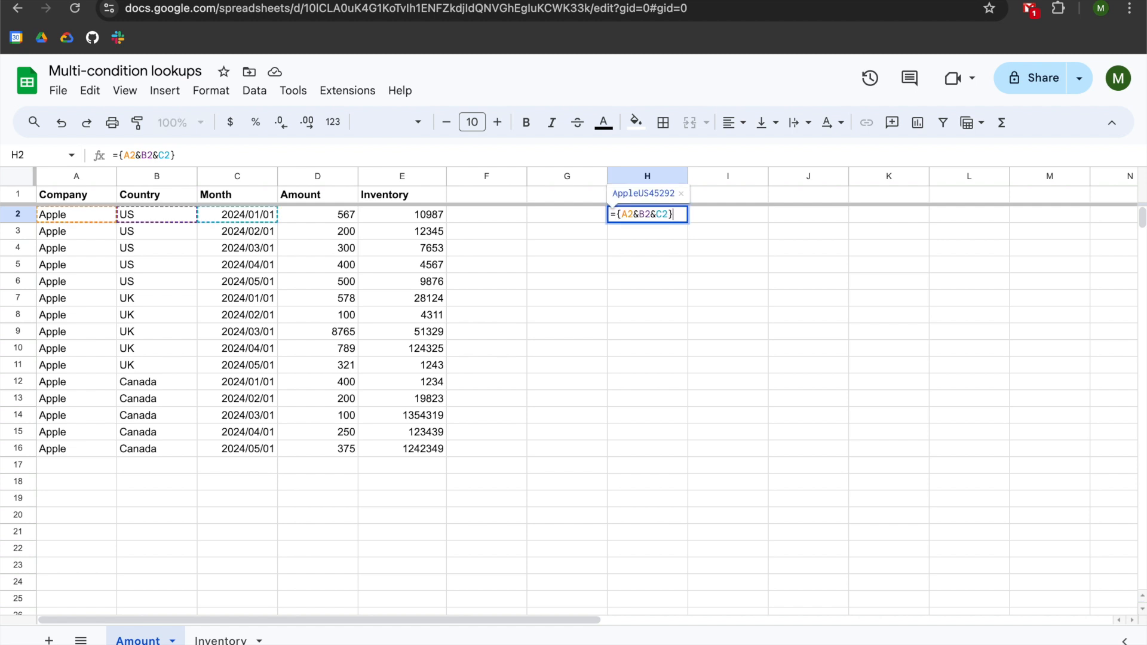
pyautogui.press('Escape')
pyautogui.click(429, 218)
pyautogui.press('Return')
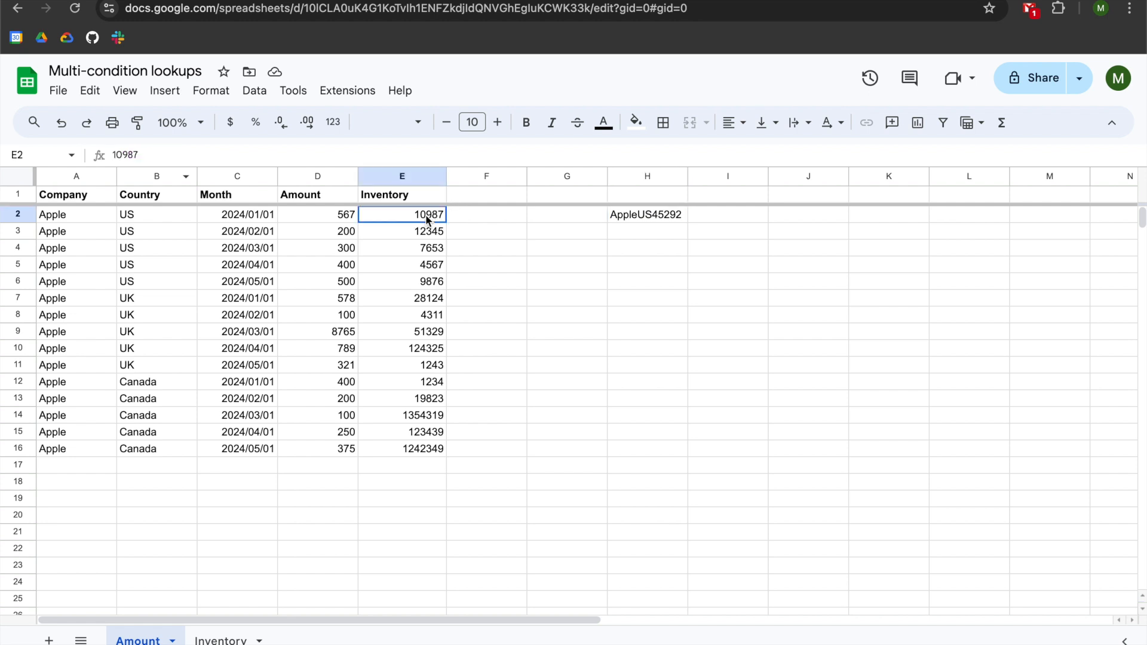
pyautogui.press('Escape')
pyautogui.press('Up')
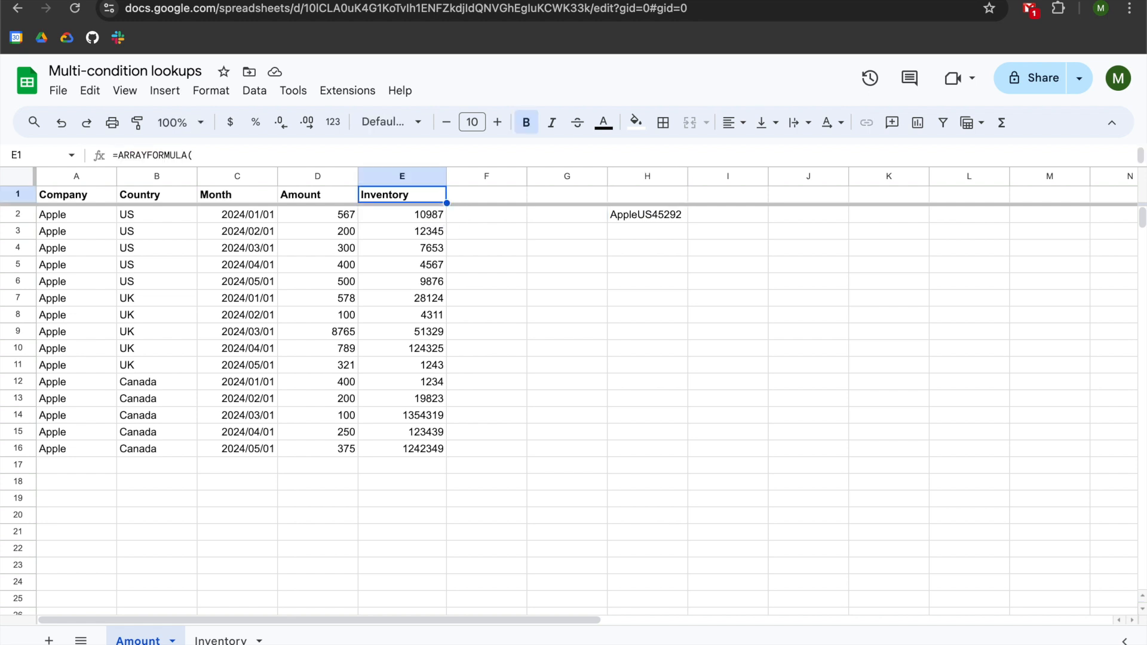
pyautogui.press('Return')
pyautogui.moveTo(425, 232); pyautogui.dragTo(361, 232)
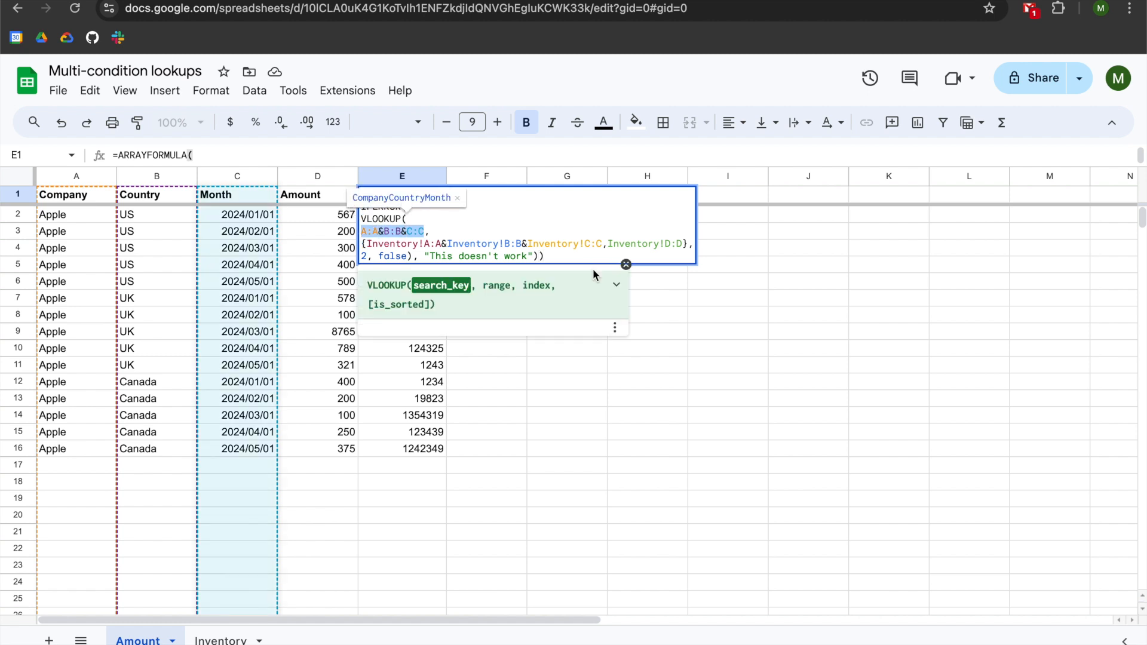
pyautogui.press('Escape')
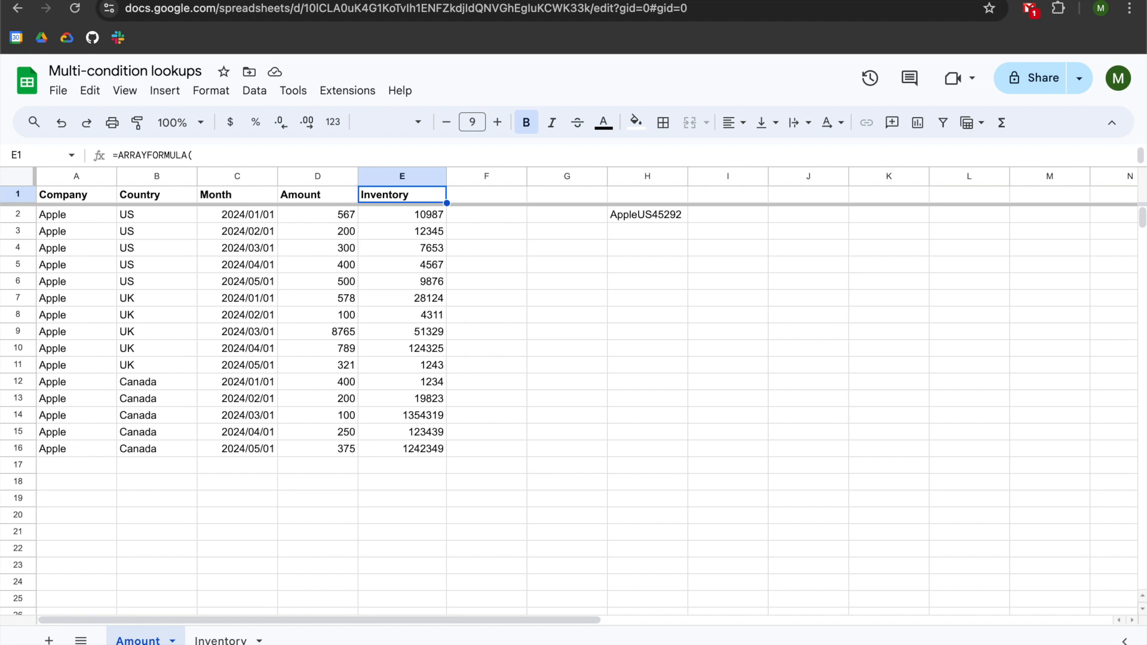
pyautogui.press('Return')
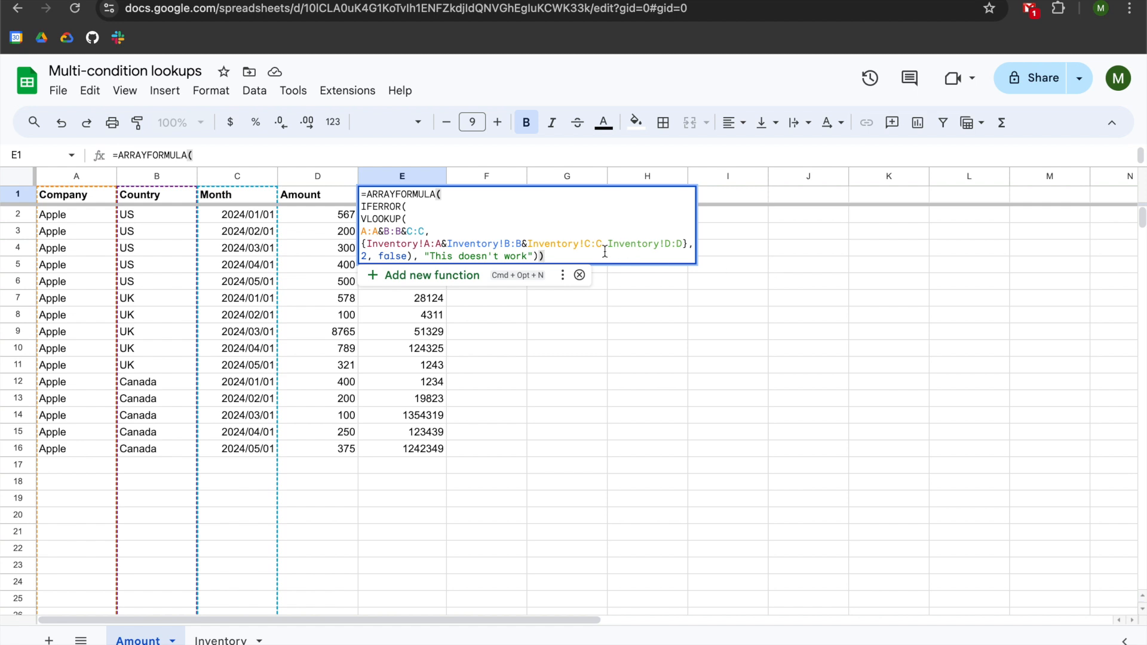
pyautogui.press('Escape')
# - Add the first row's amount as a second column of the H2 array, making the formula ={A2&B2&C2,D2}
pyautogui.click(641, 218)
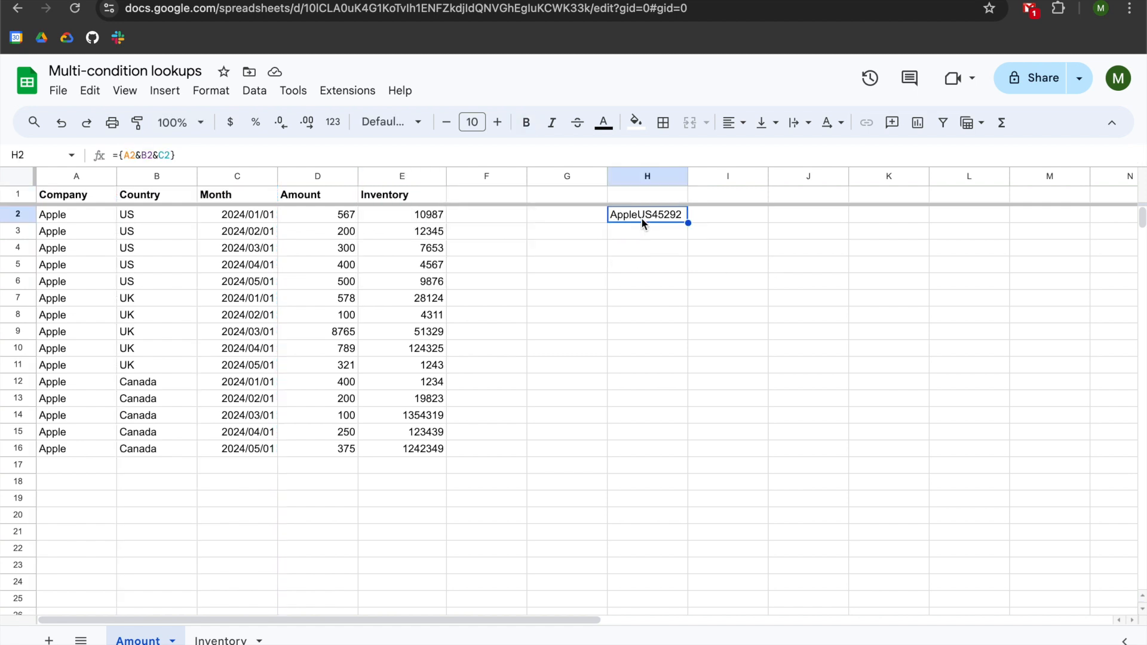
pyautogui.press('Return')
pyautogui.write(',')
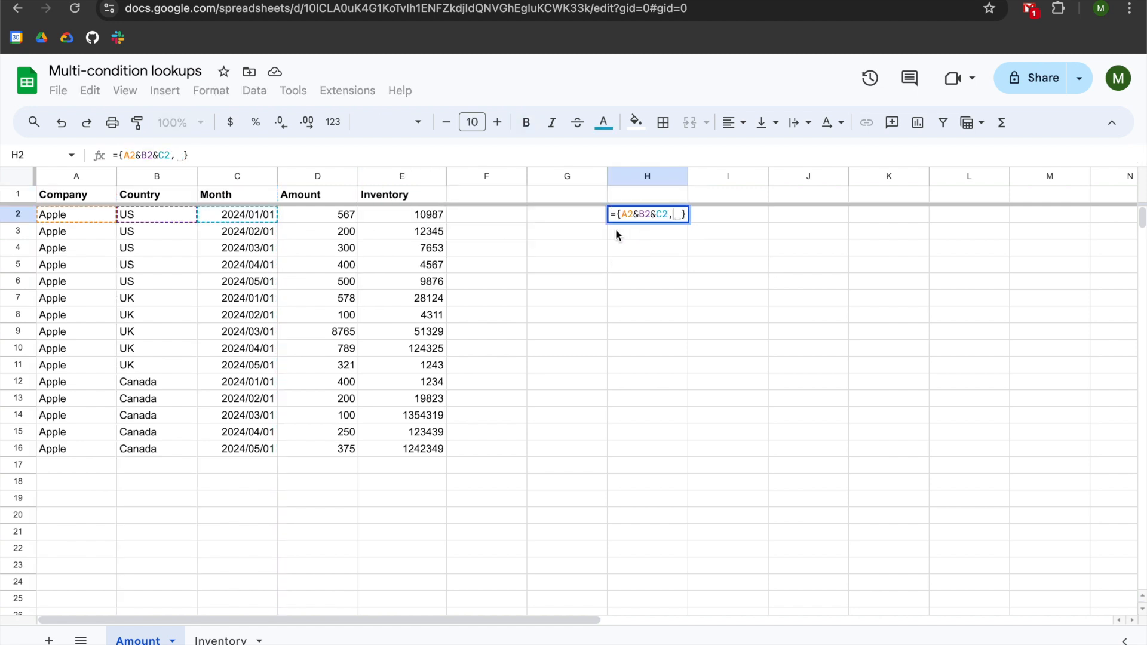
pyautogui.click(331, 213)
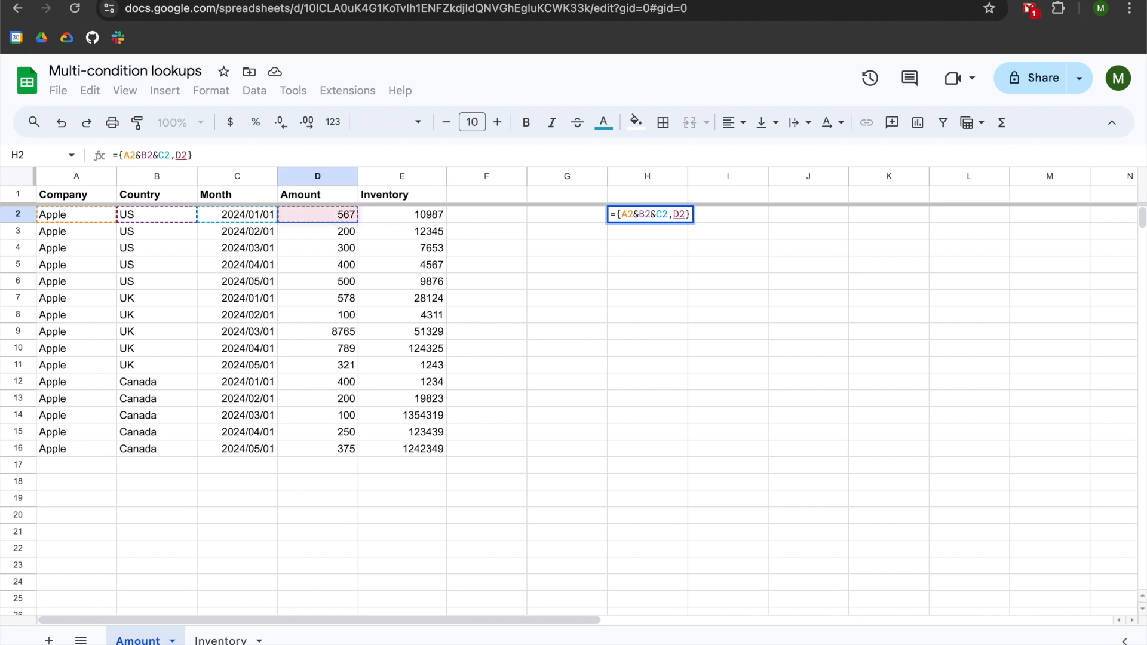
pyautogui.press('Return')
pyautogui.press('Up')
pyautogui.press('Right')
pyautogui.press('Left')
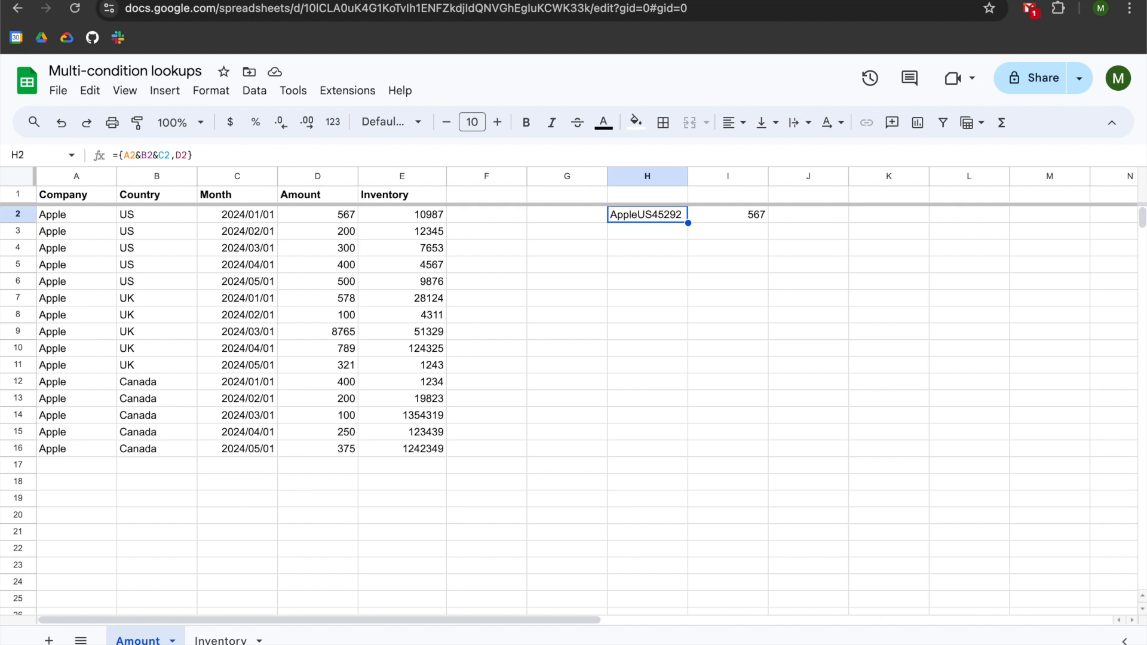
# - Examine the VLOOKUP search key and the curly-brace Inventory lookup range in the E1 formula, leaving it unedited
pyautogui.doubleClick(393, 200)
pyautogui.moveTo(423, 233); pyautogui.dragTo(357, 238)
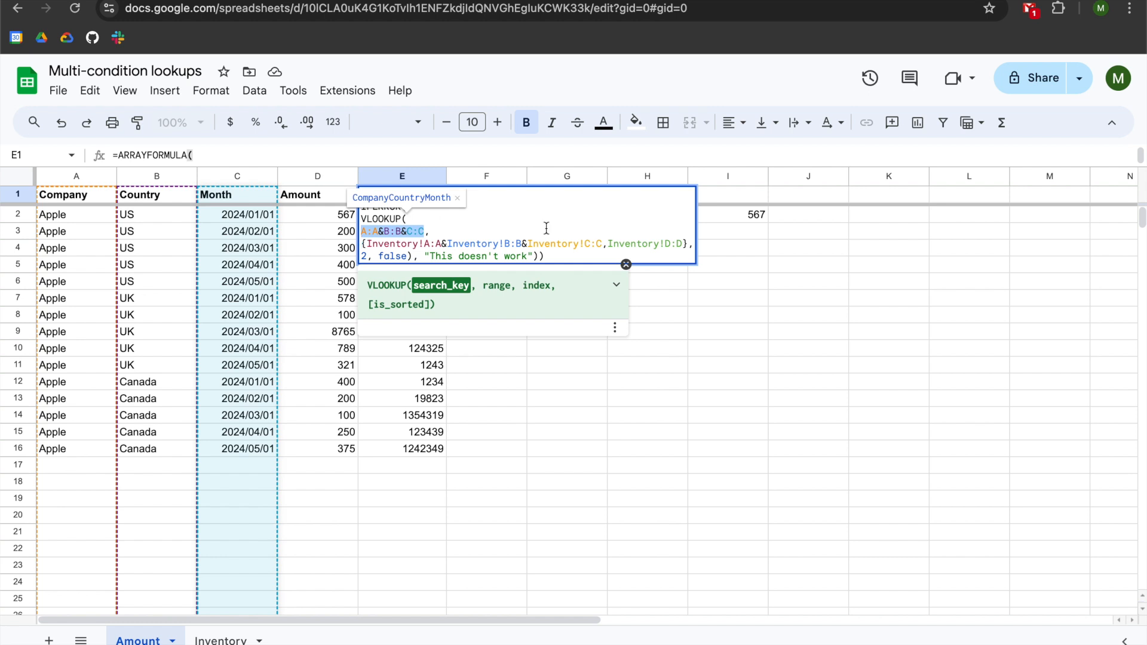
pyautogui.click(682, 245)
pyautogui.moveTo(681, 245); pyautogui.dragTo(366, 245)
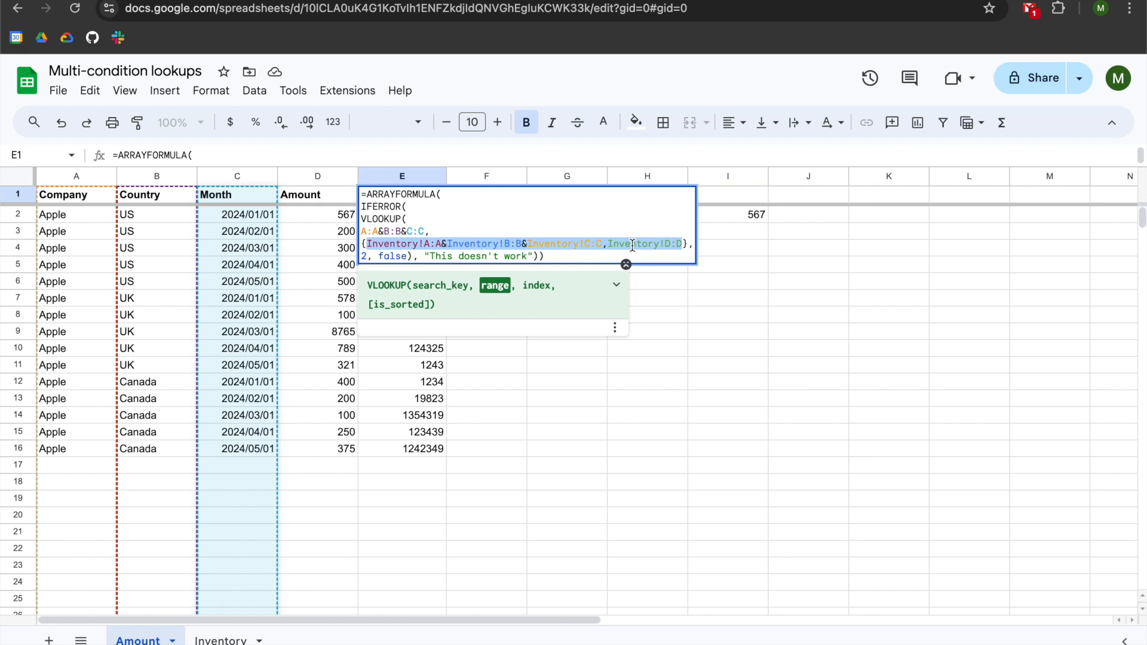
pyautogui.press('Escape')
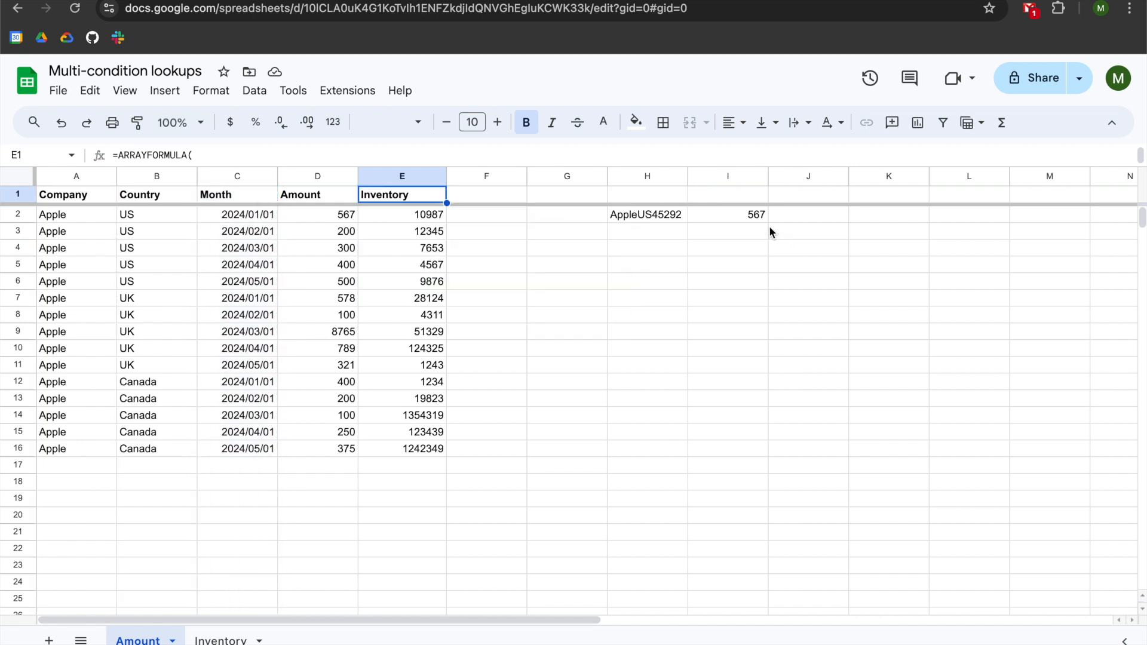
# - Inspect the key and amount cells in H2:I2 and relate them to the column index in the E1 formula
pyautogui.click(748, 220)
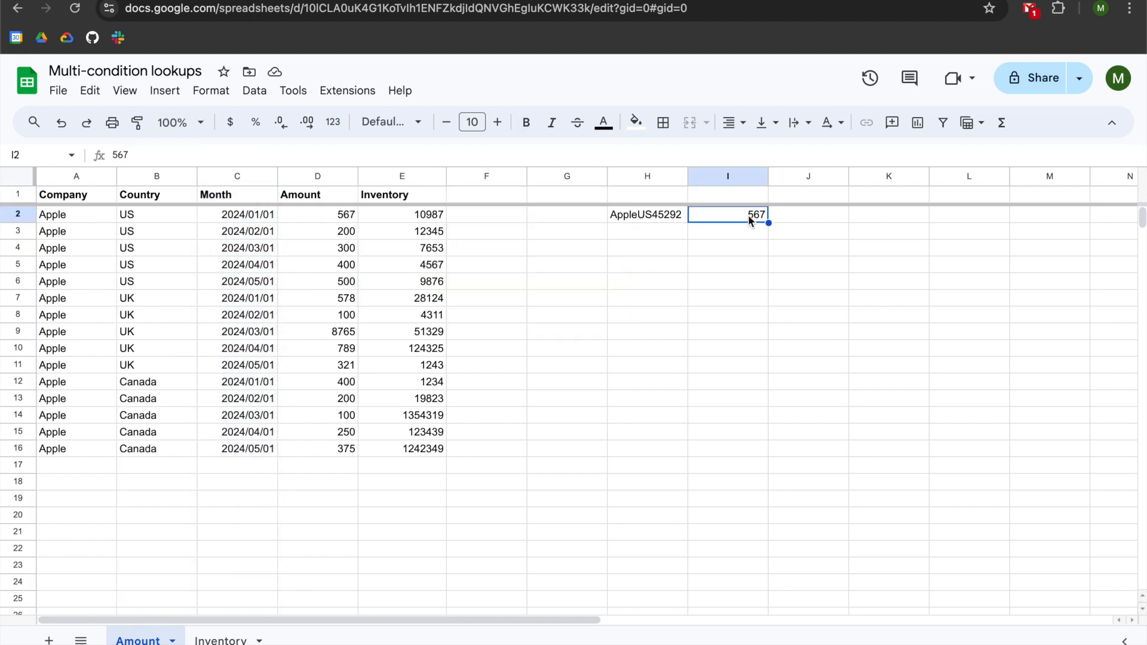
pyautogui.click(652, 225)
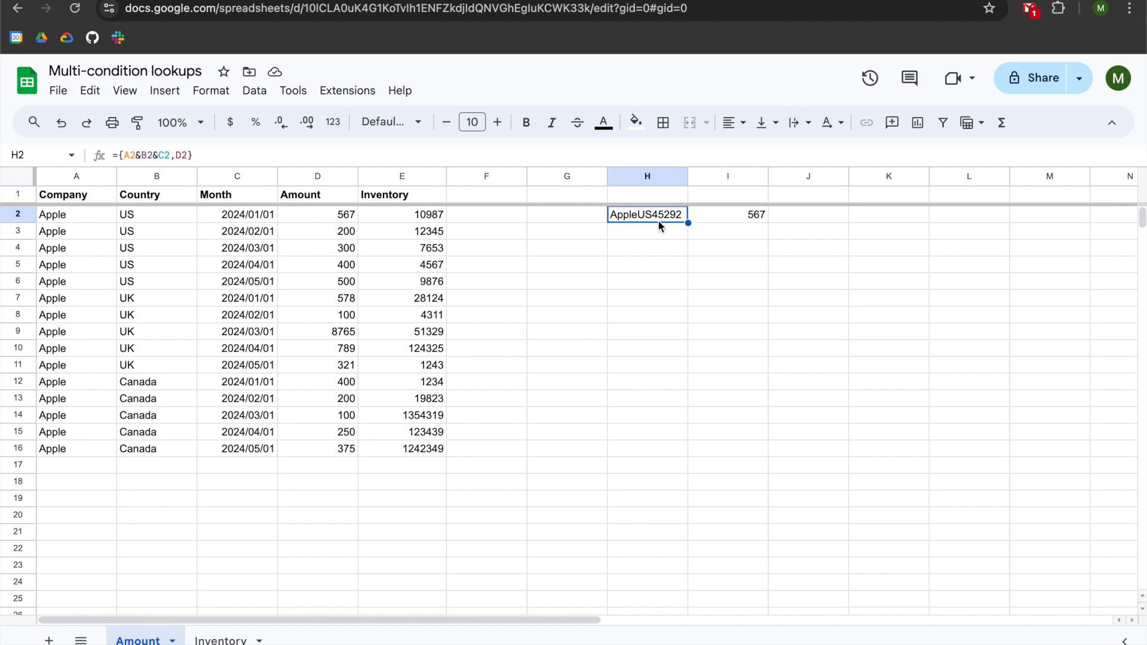
pyautogui.click(728, 224)
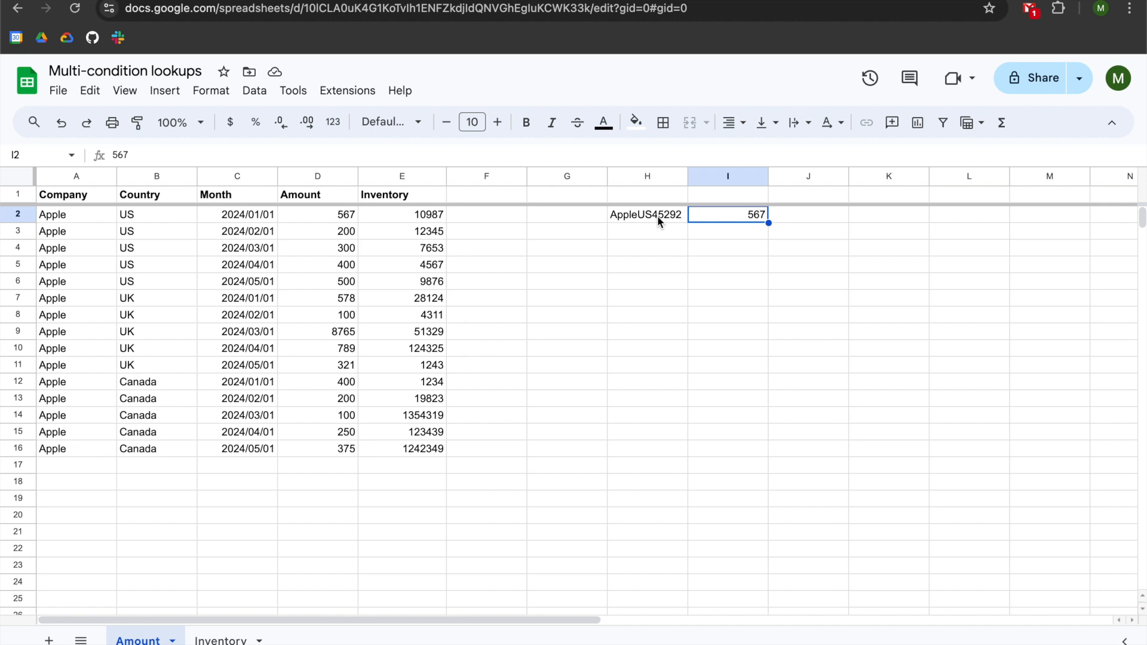
pyautogui.click(391, 196)
pyautogui.doubleClick(389, 194)
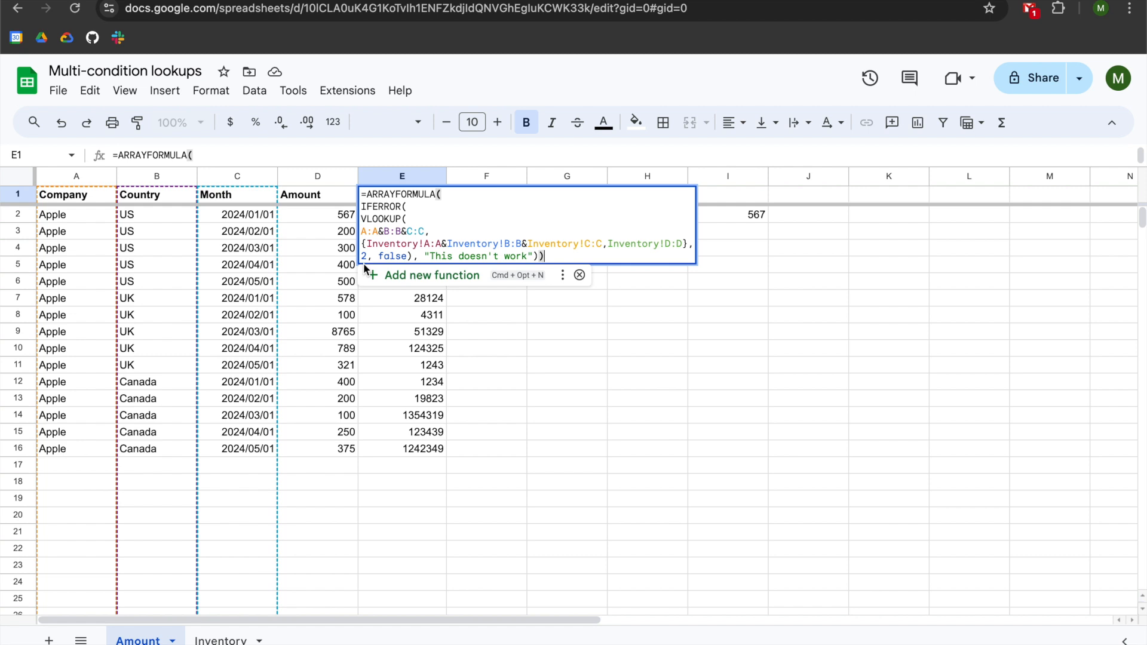
pyautogui.press('Escape')
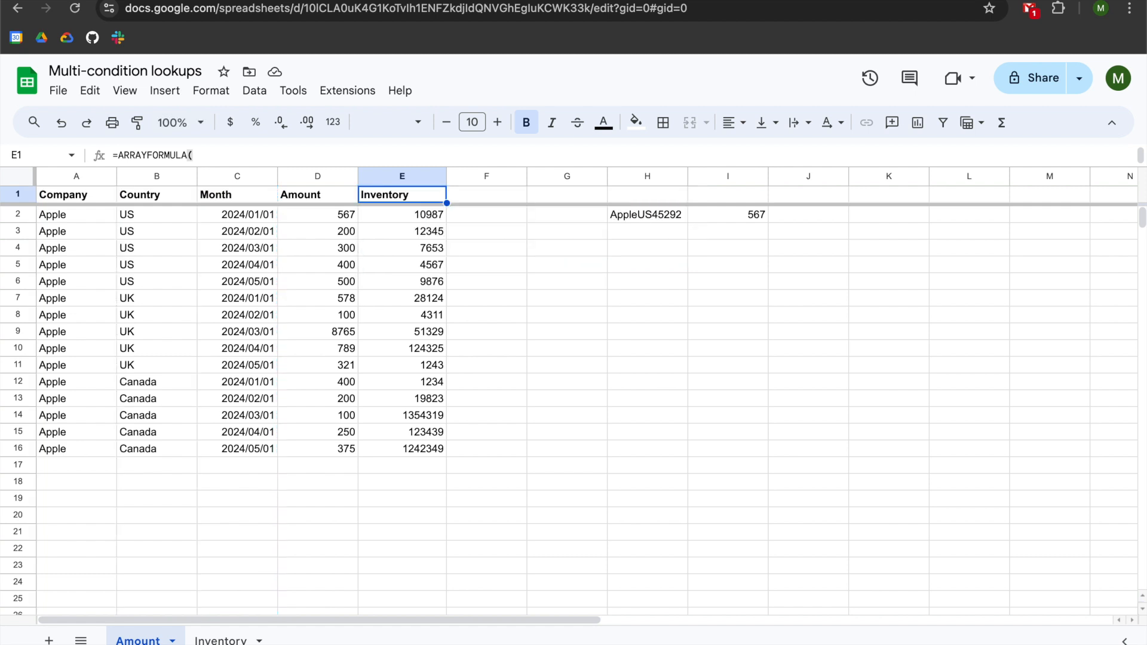